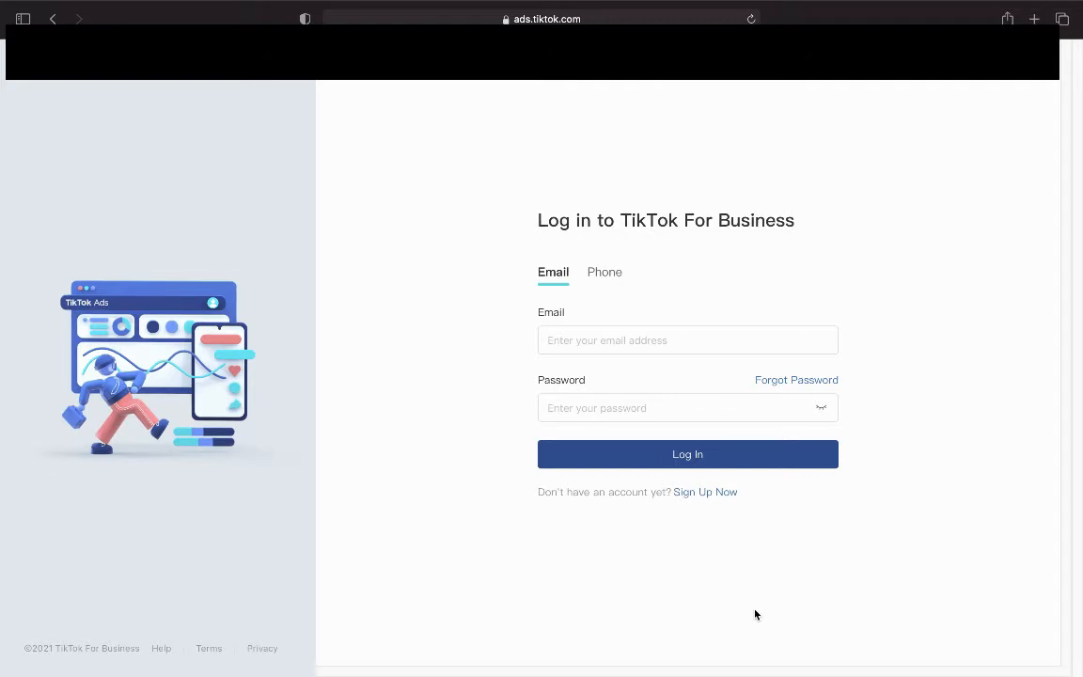
Start the new business account sign-up and place the cursor in the empty Company Website field.
click(700, 497)
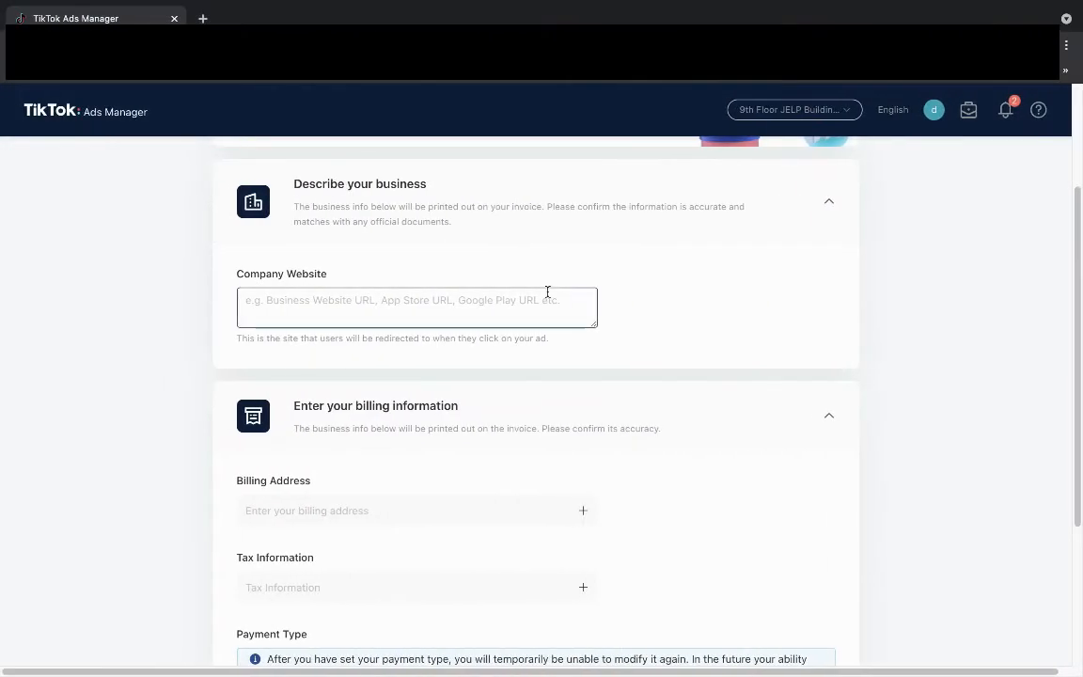
scroll(547, 293, up, 2)
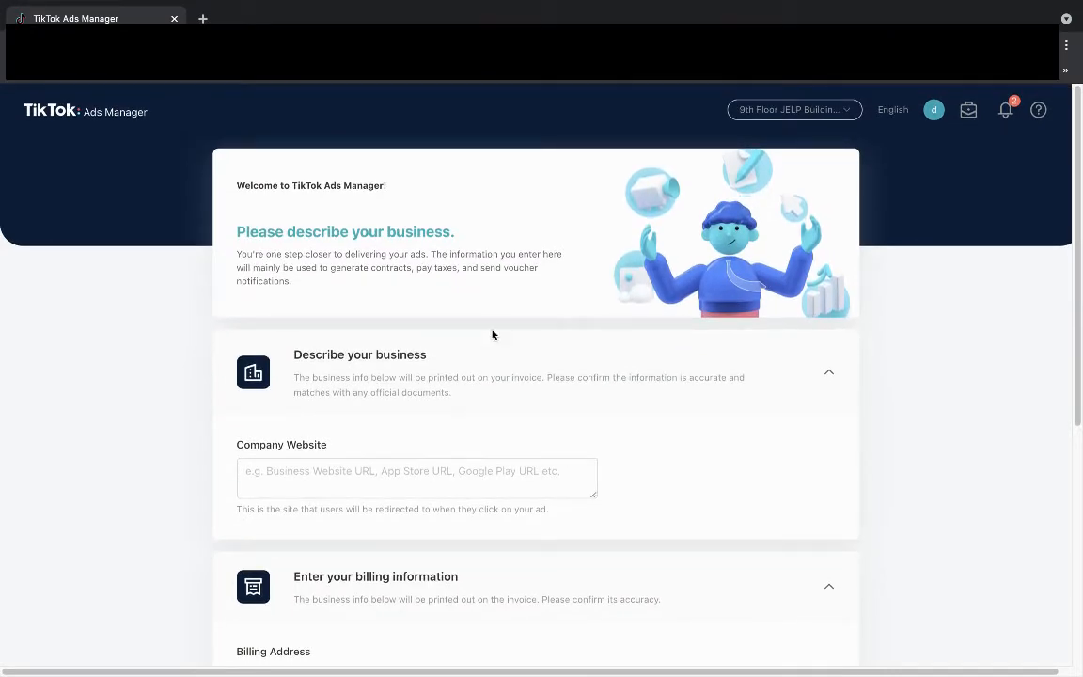
click(301, 482)
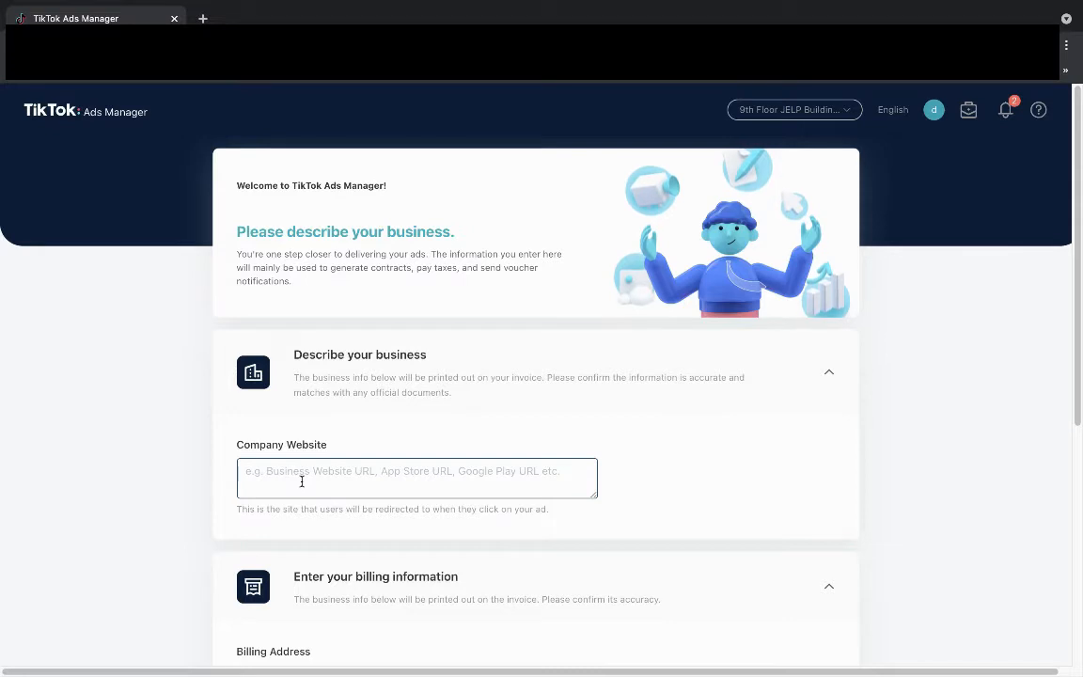
Scroll through the billing information to the Payment Type section showing Manual Payment.
scroll(308, 480, down, 1)
scroll(308, 481, down, 1)
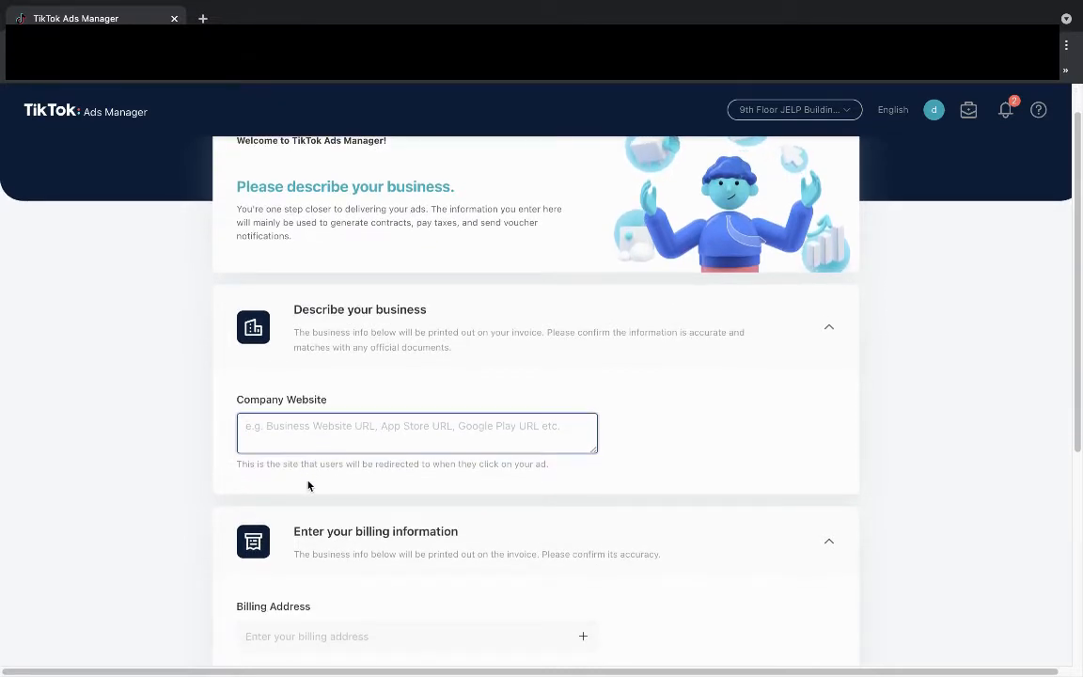
scroll(307, 485, down, 5)
scroll(308, 485, down, 2)
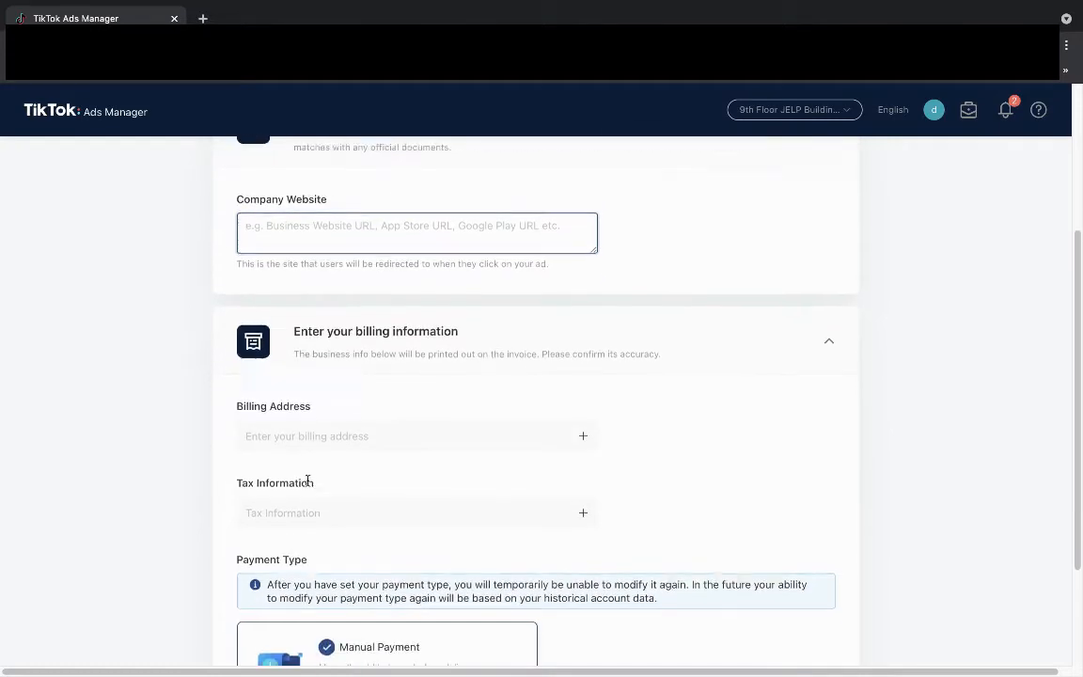
scroll(309, 485, down, 3)
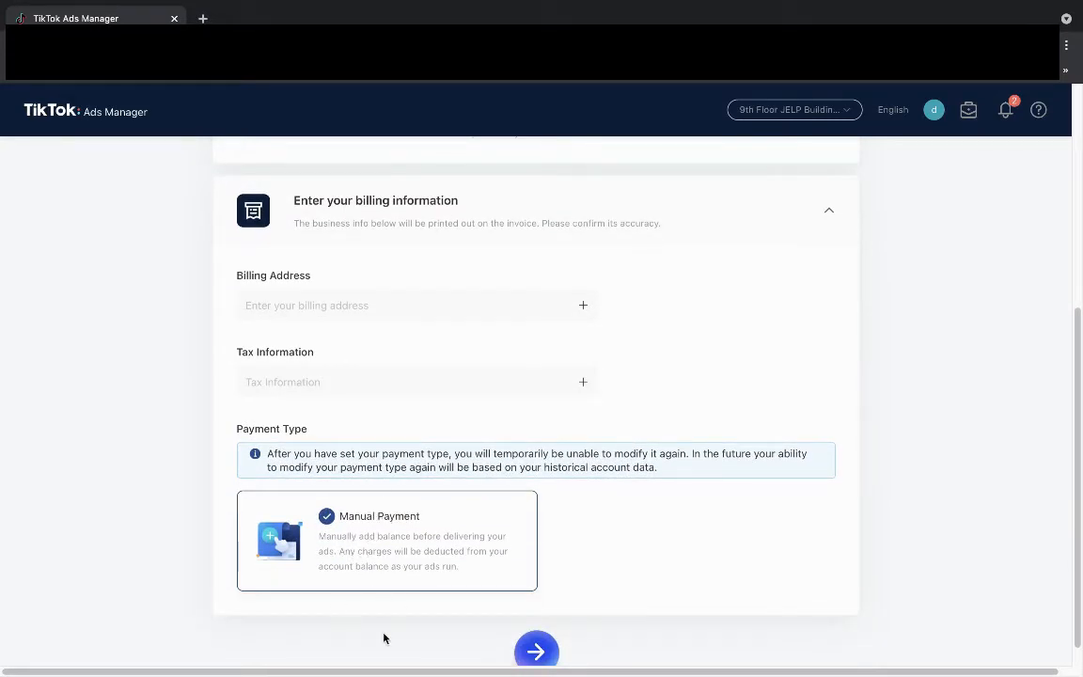
Submit the business details and skip adding account balance to reach the Ad Creation page.
click(538, 649)
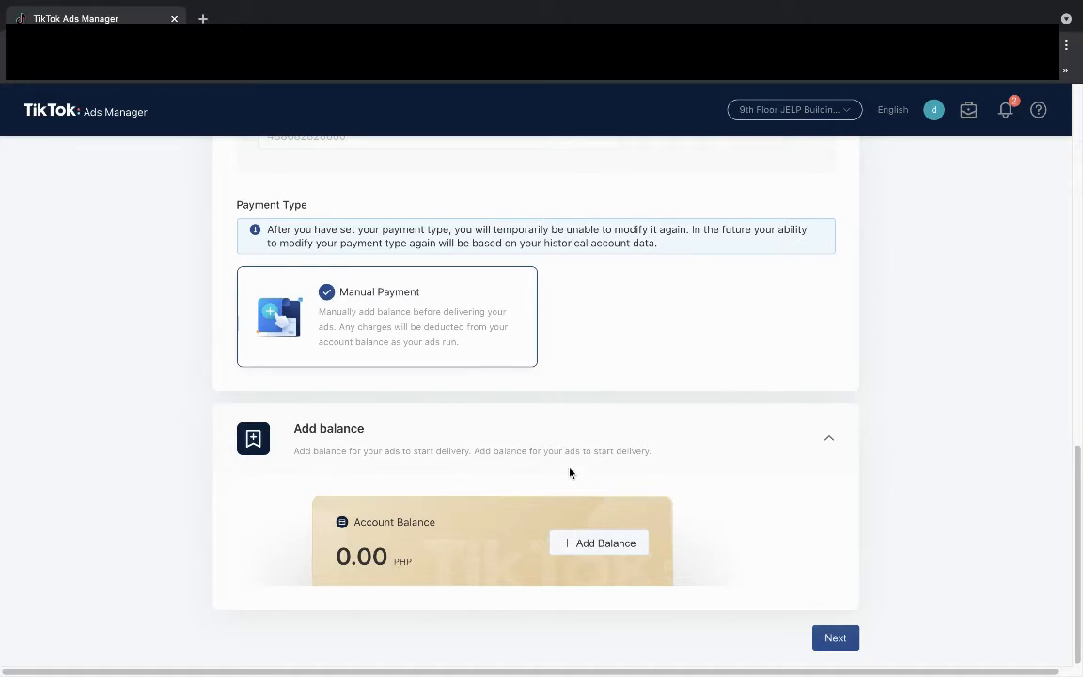
click(833, 640)
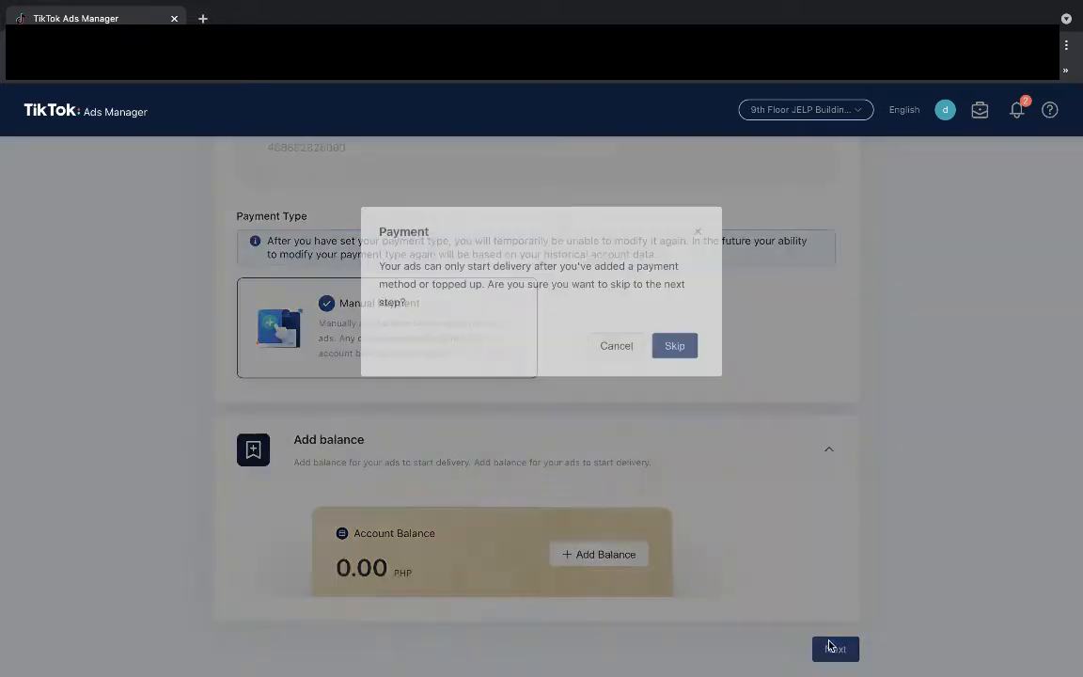
click(675, 353)
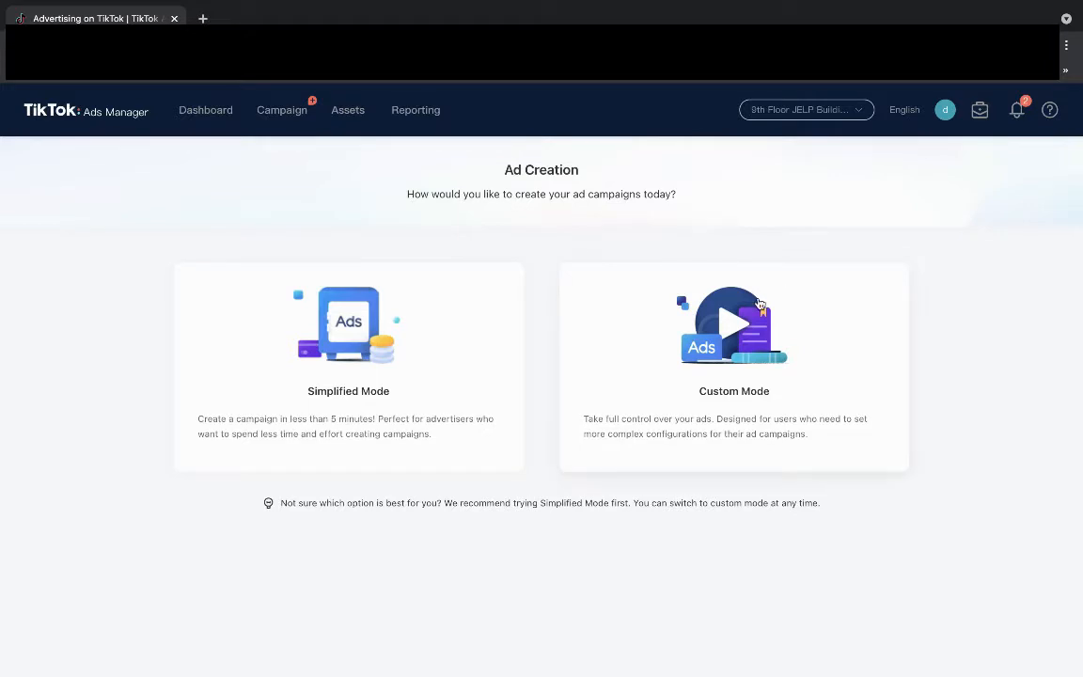
Open the Dashboard and review the 0.00 PHP spend, zero balance and empty Campaign panels.
click(212, 116)
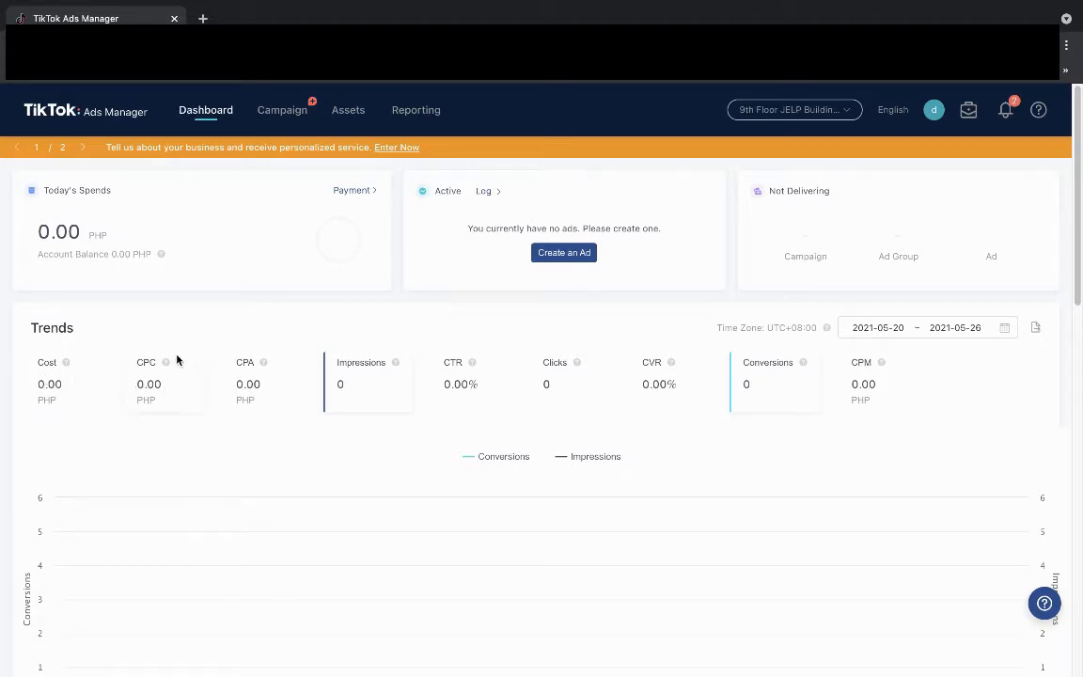
mouse_move(270, 369)
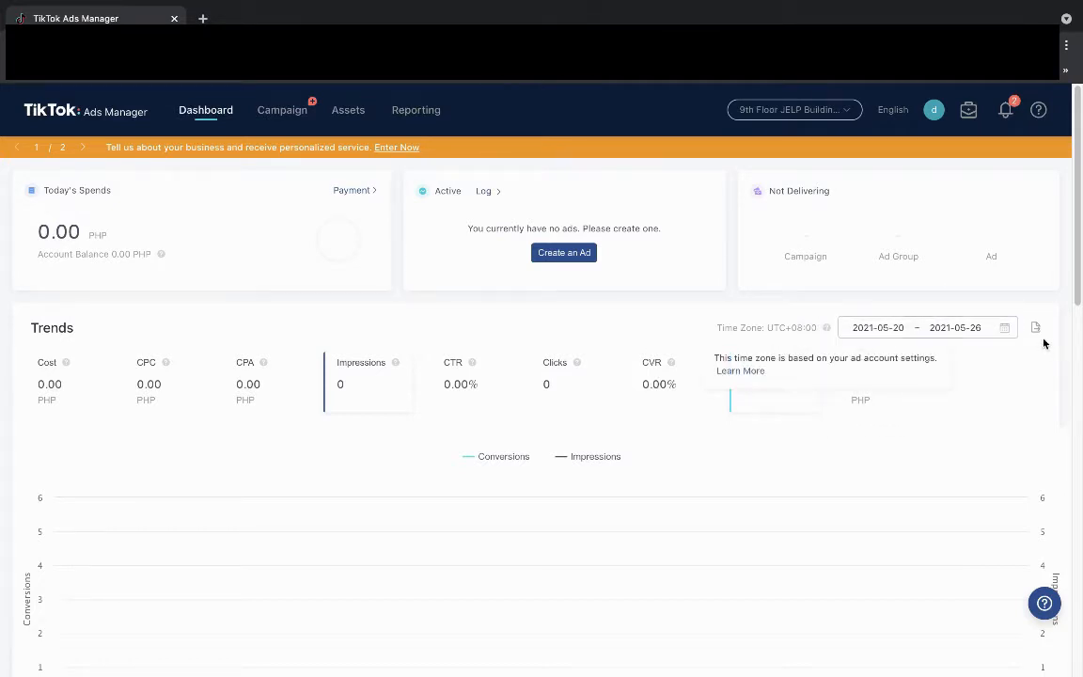
scroll(564, 367, down, 2)
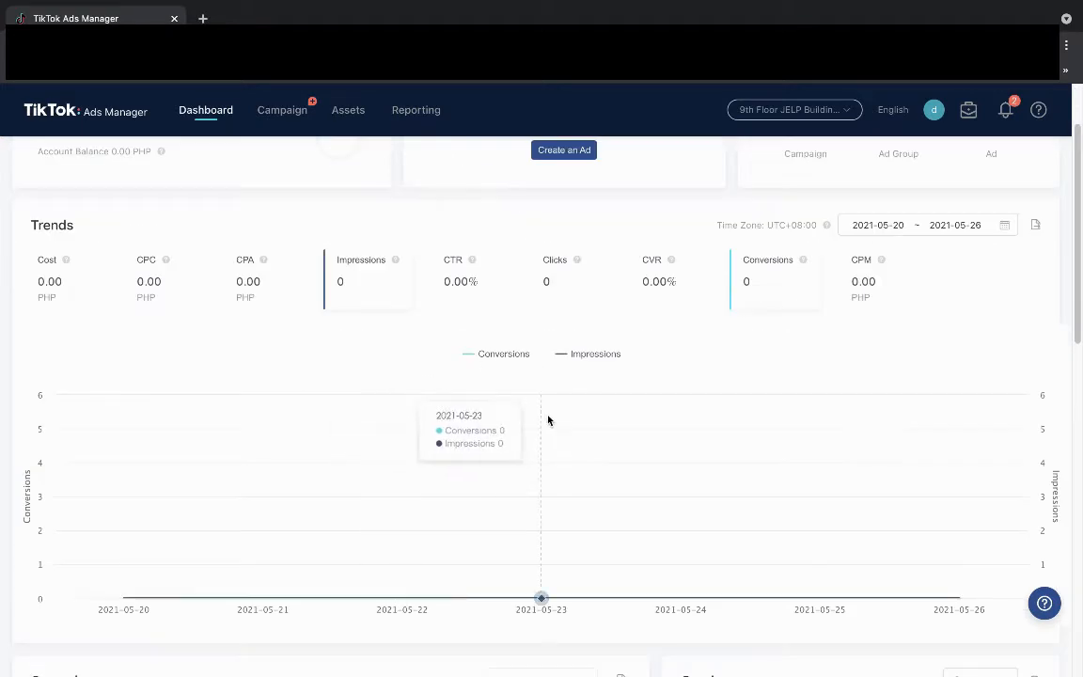
scroll(487, 459, down, 2)
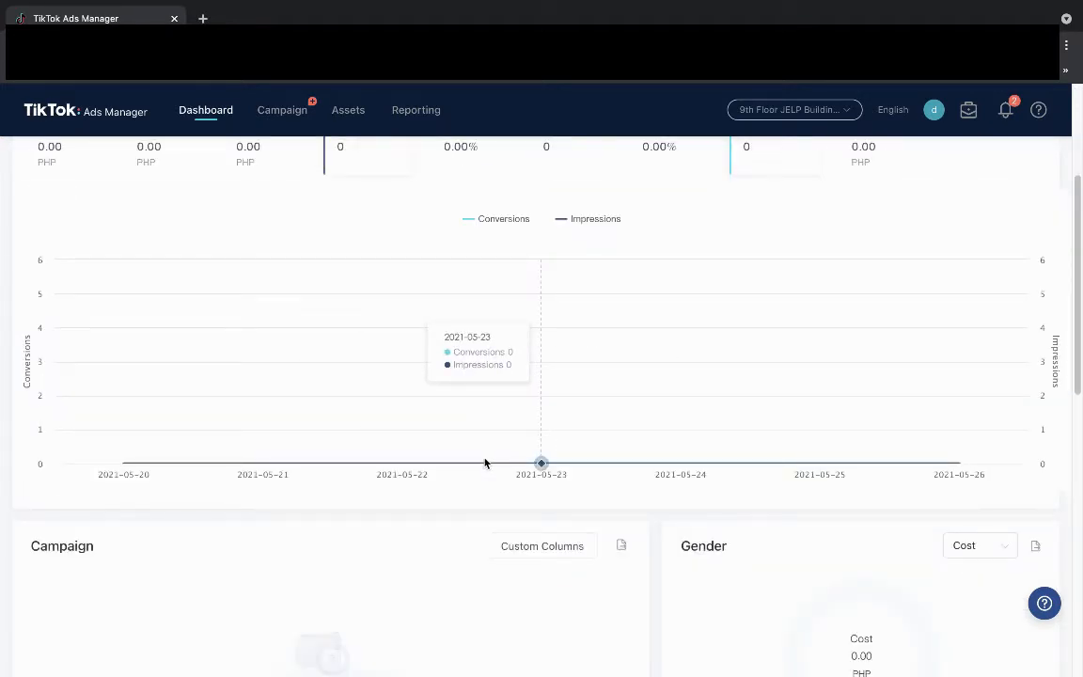
scroll(485, 461, down, 3)
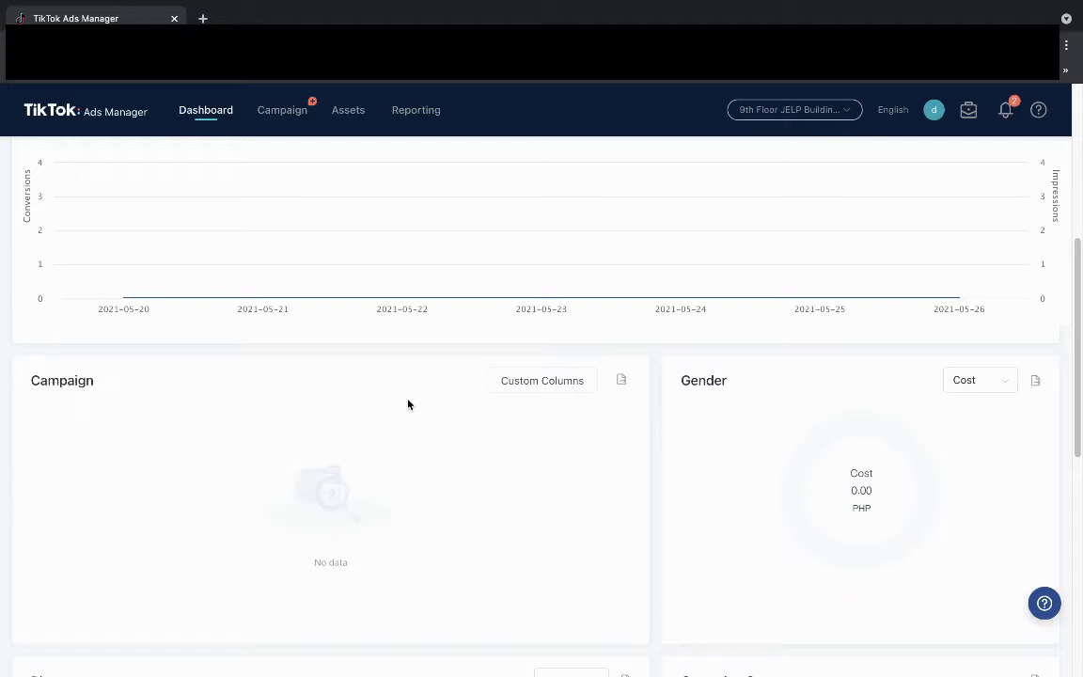
scroll(373, 367, up, 5)
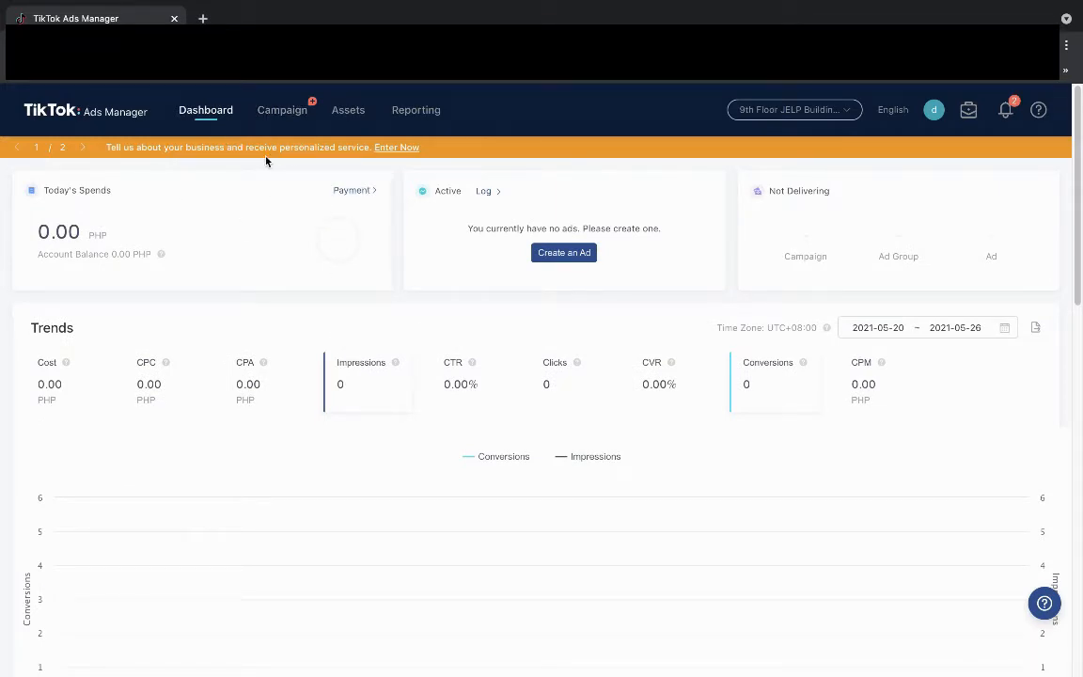
mouse_move(356, 110)
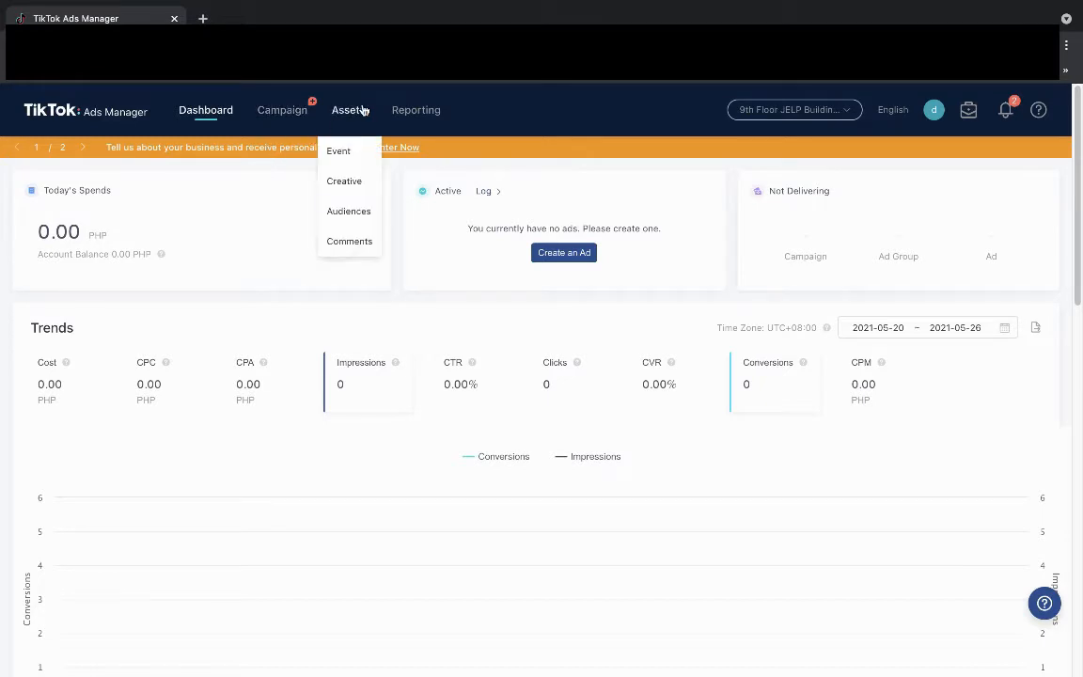
Go to Events Manager's Website Pixel page, dismiss the Updates overview and start Create Pixel.
click(340, 160)
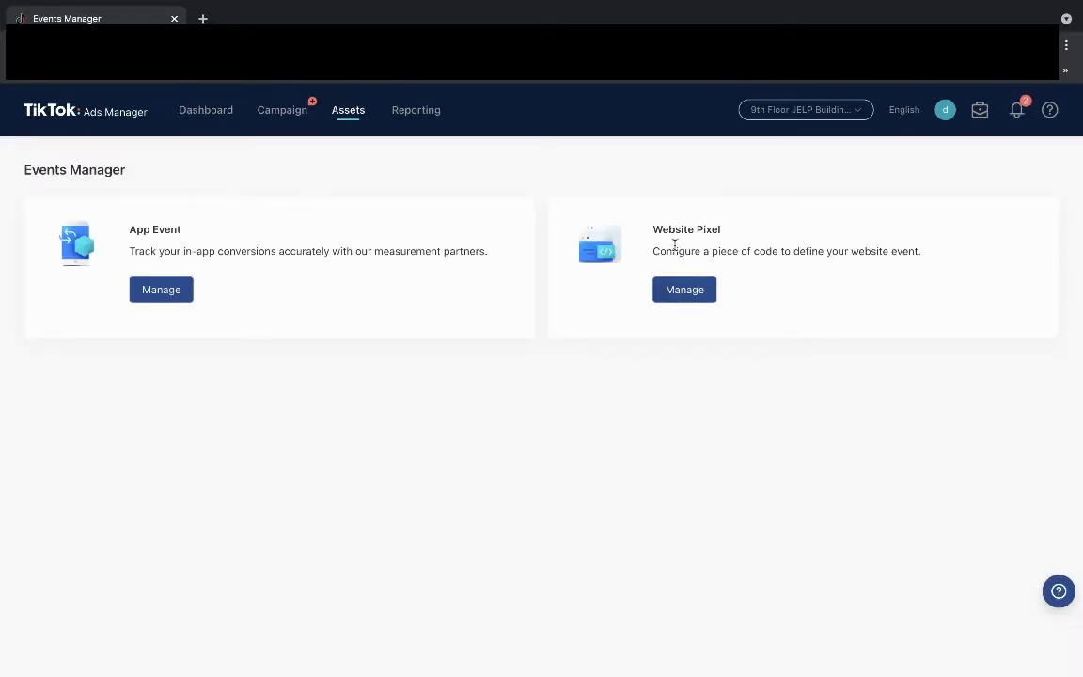
click(688, 292)
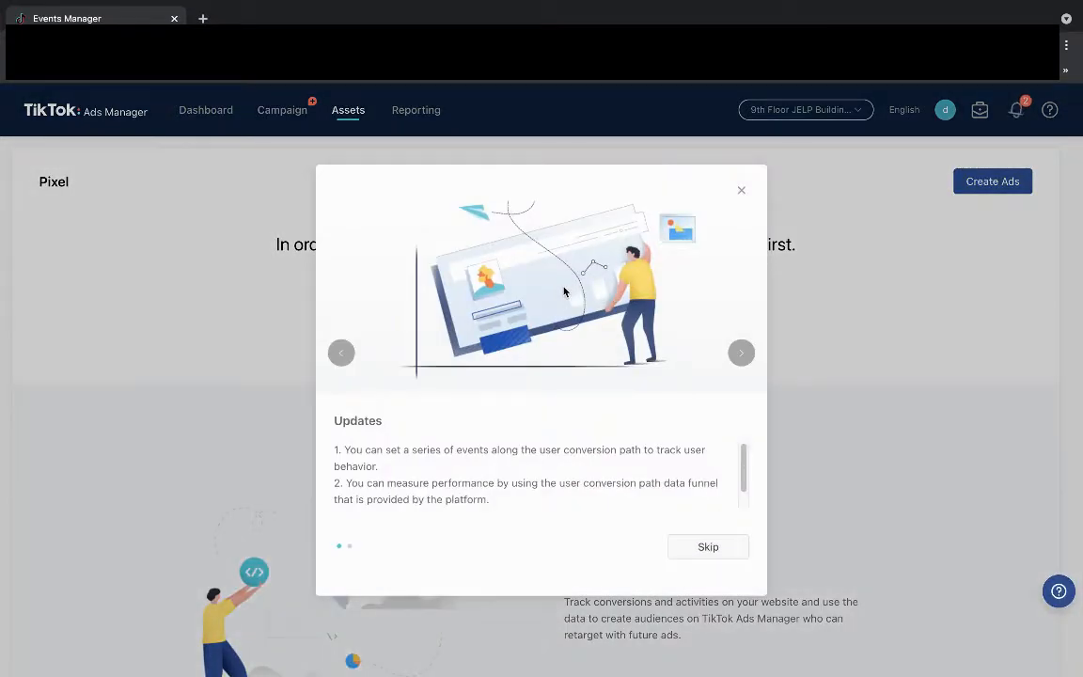
scroll(532, 450, down, 1)
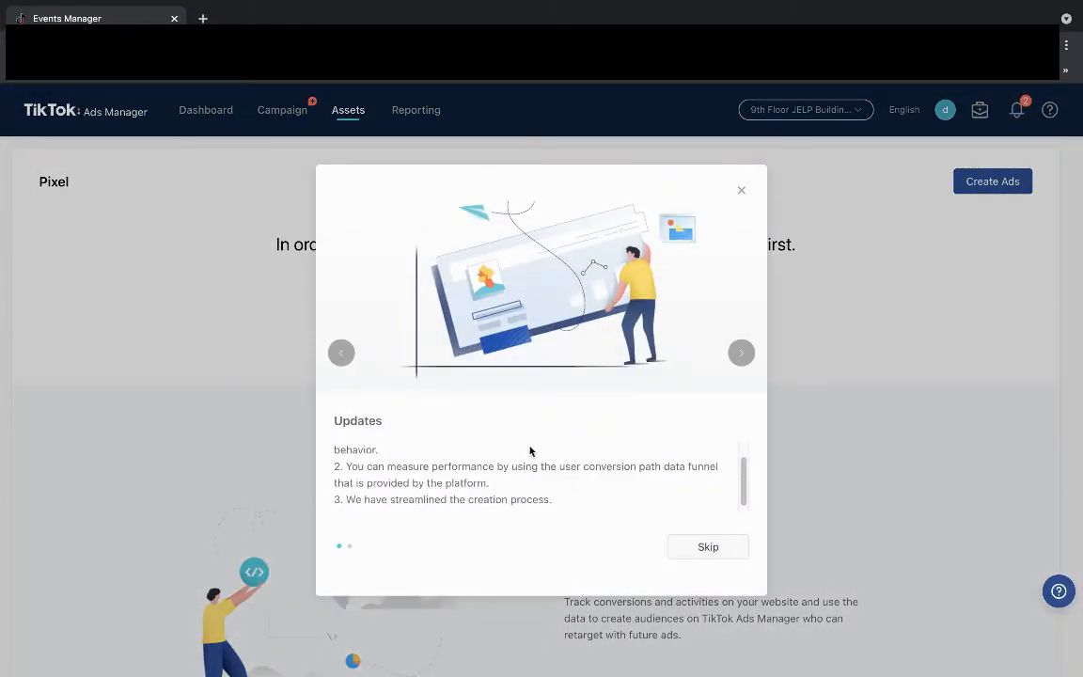
click(704, 546)
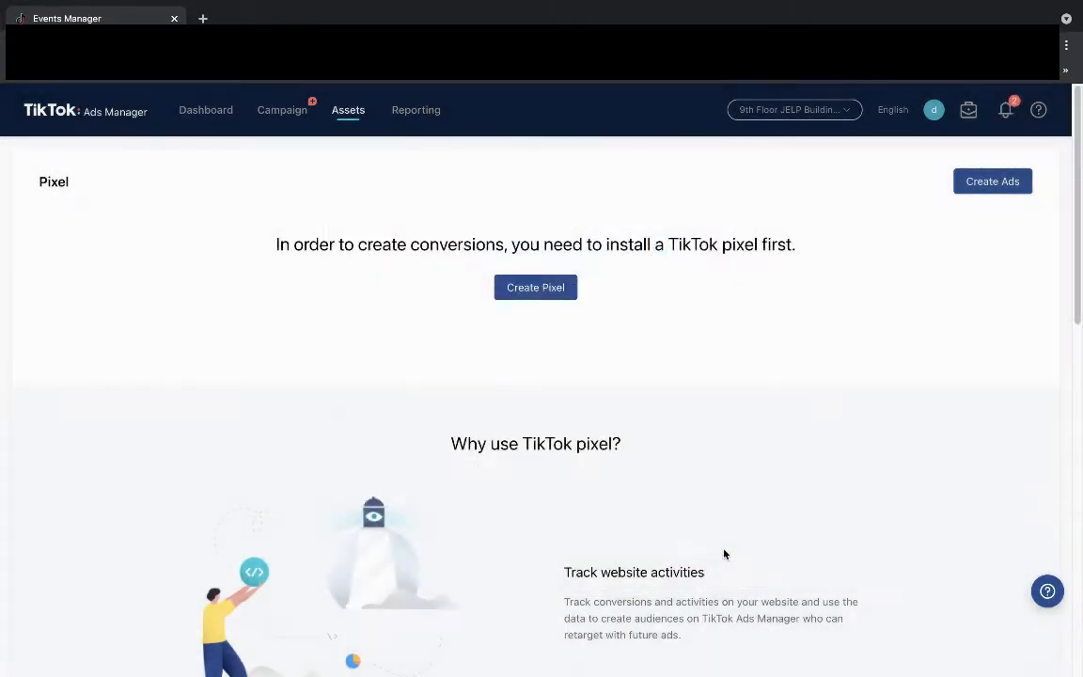
click(520, 293)
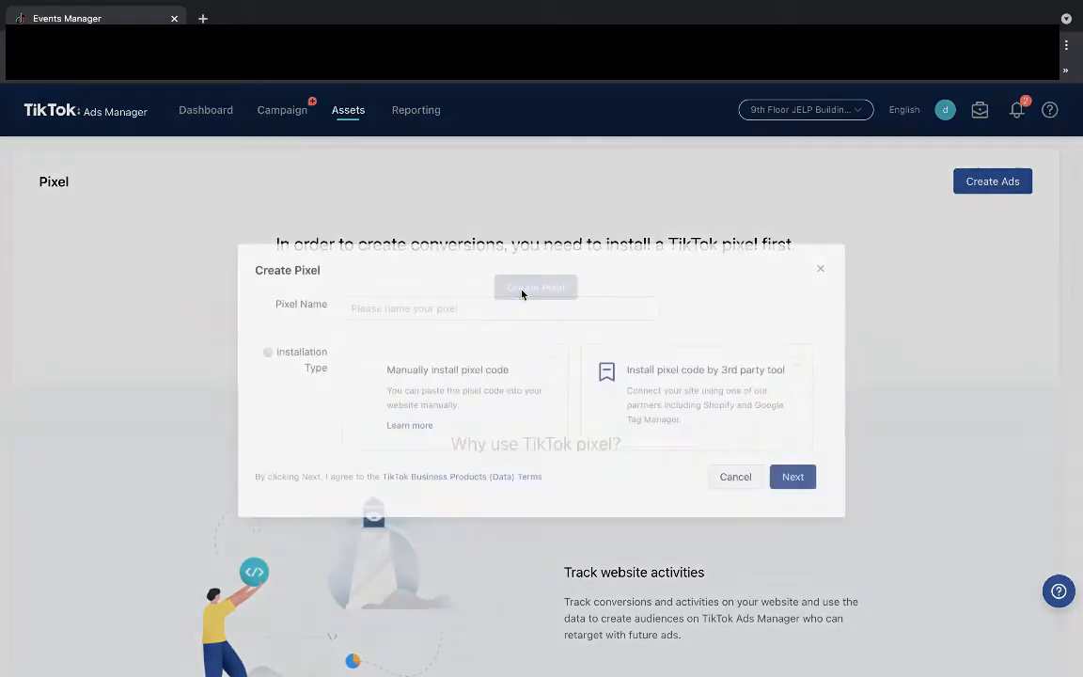
Create the pixel 'Inspire Testing Pixel' for installation through Shopify, and open a new browser tab.
click(408, 309)
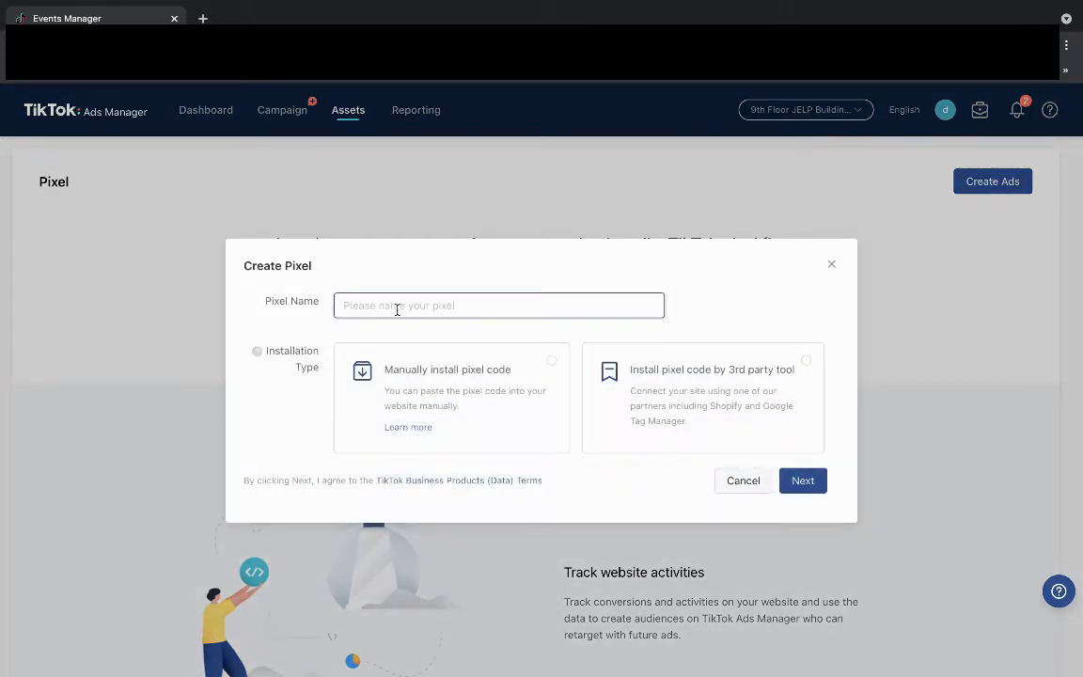
text(Inspire Tes)
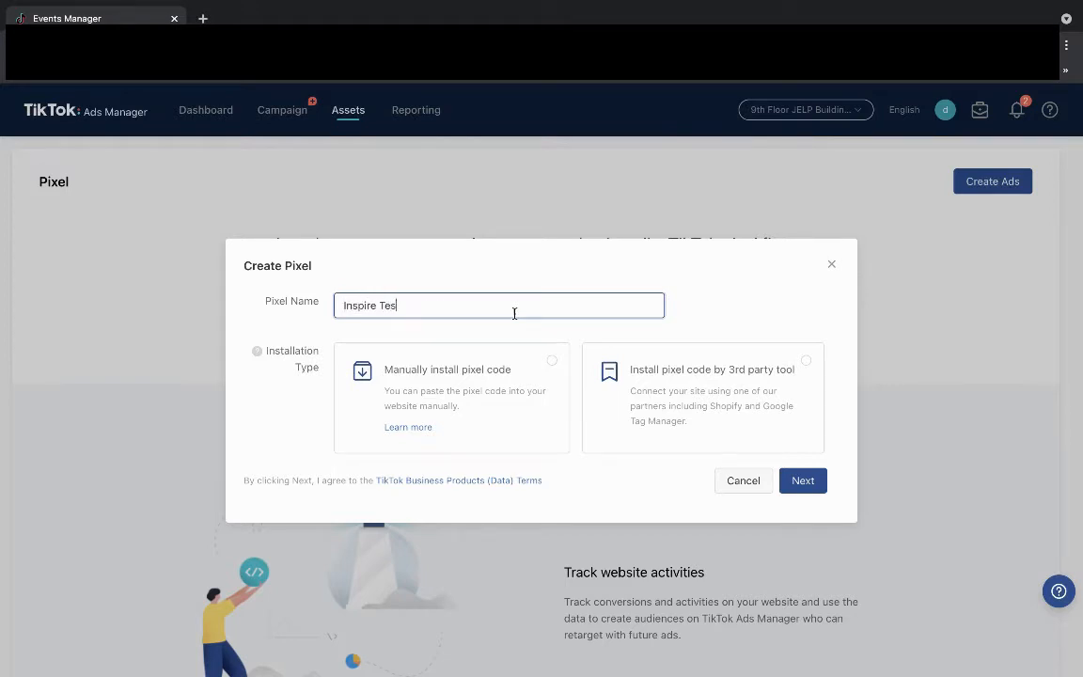
text(ting Pixel)
click(697, 387)
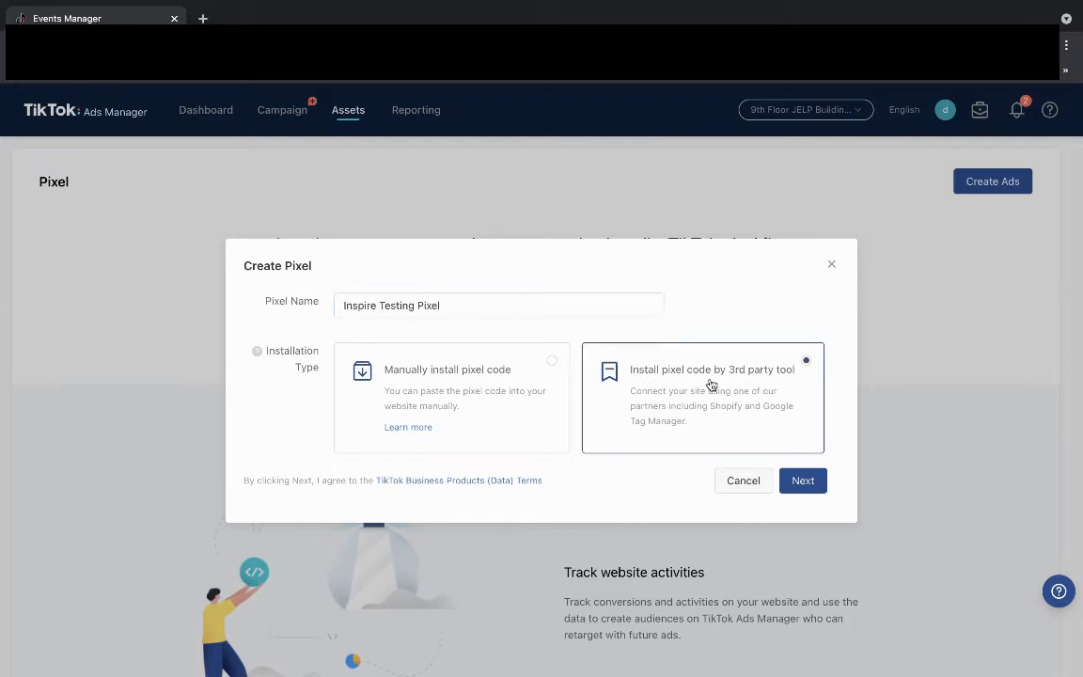
click(802, 480)
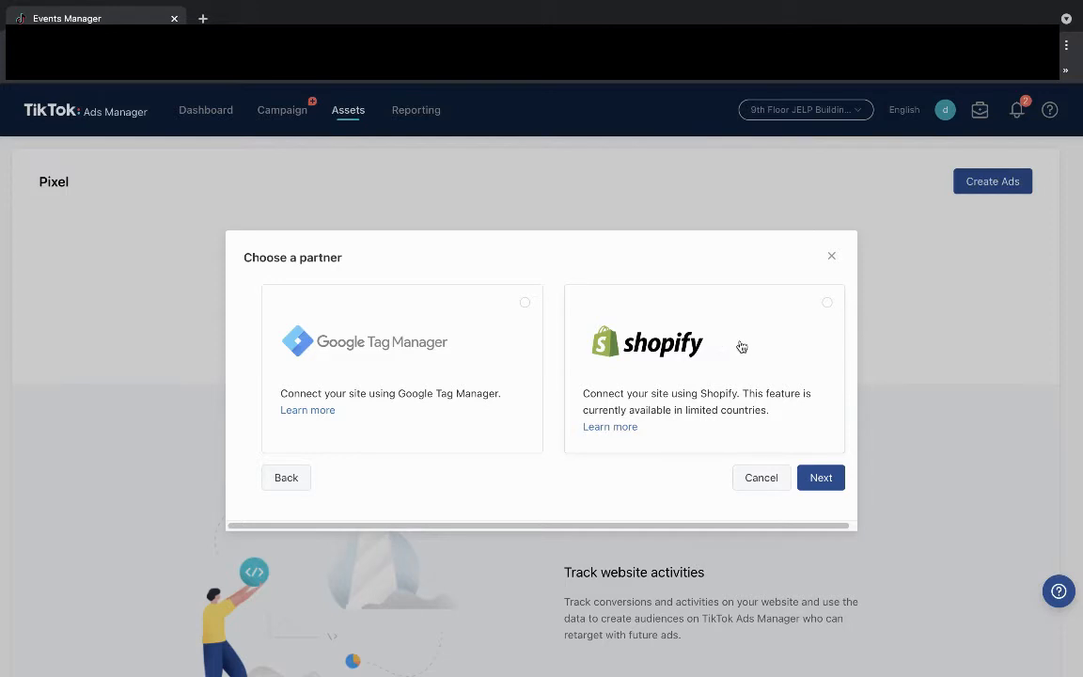
click(809, 315)
click(824, 478)
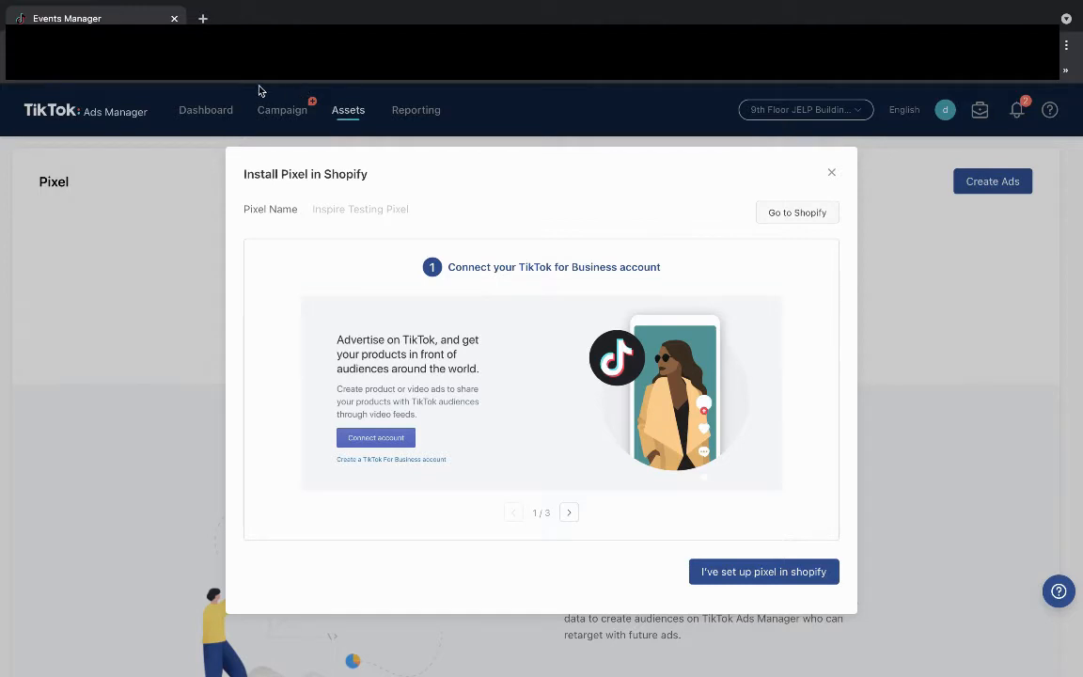
click(204, 18)
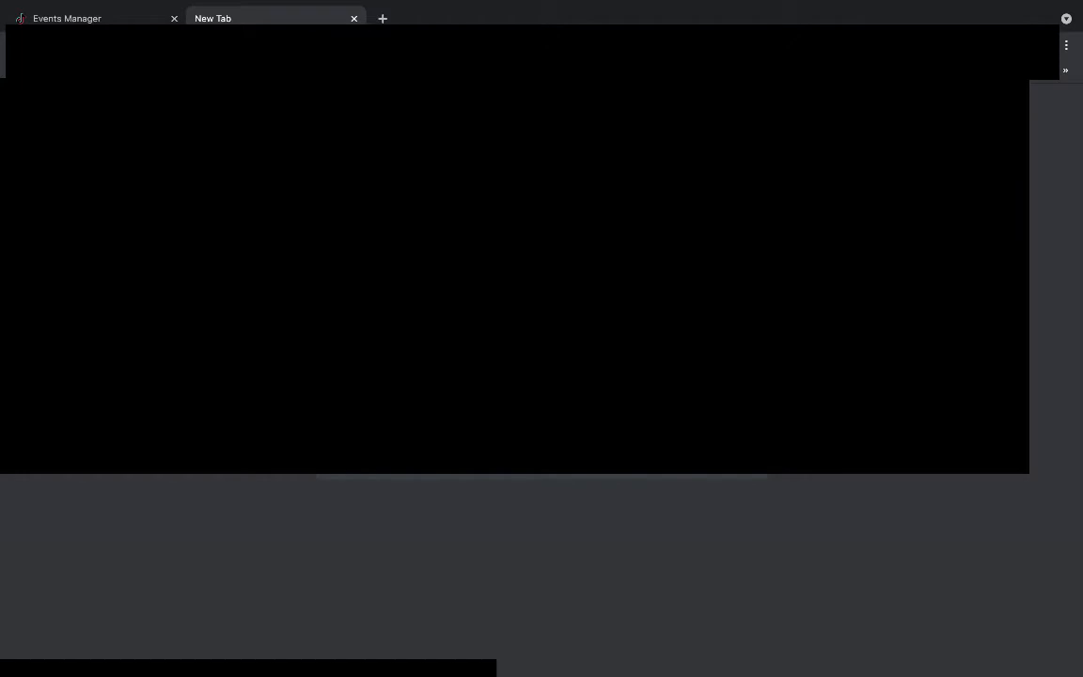
Sign in to the Shopify store admin with the saved login, then return to Events Manager.
key(Return)
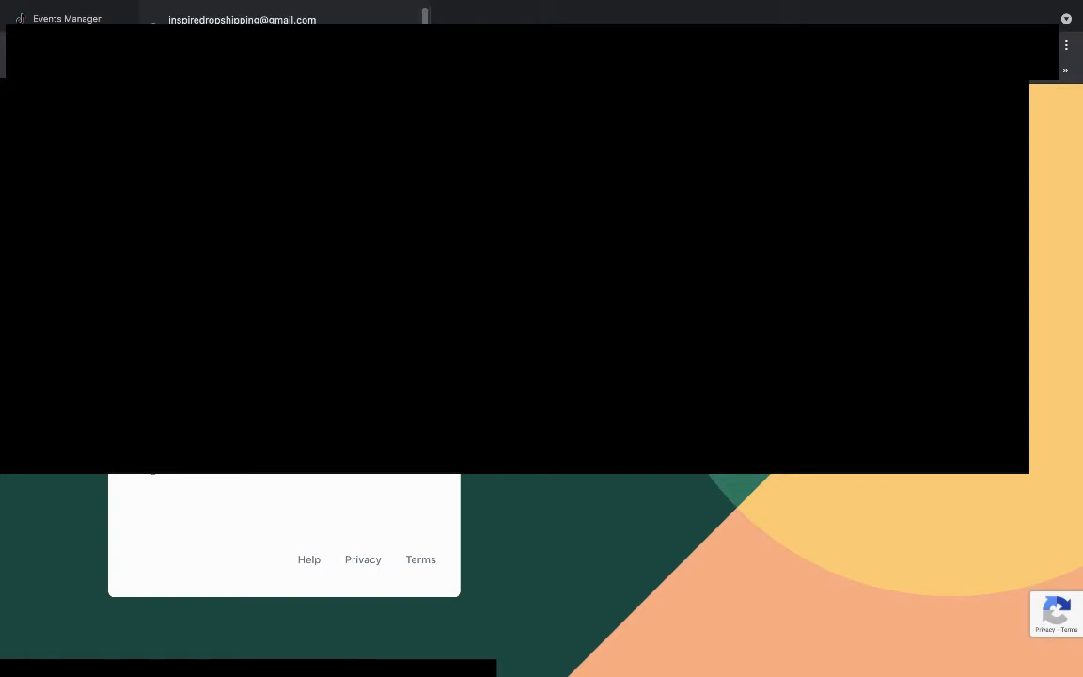
text(i)
click(284, 350)
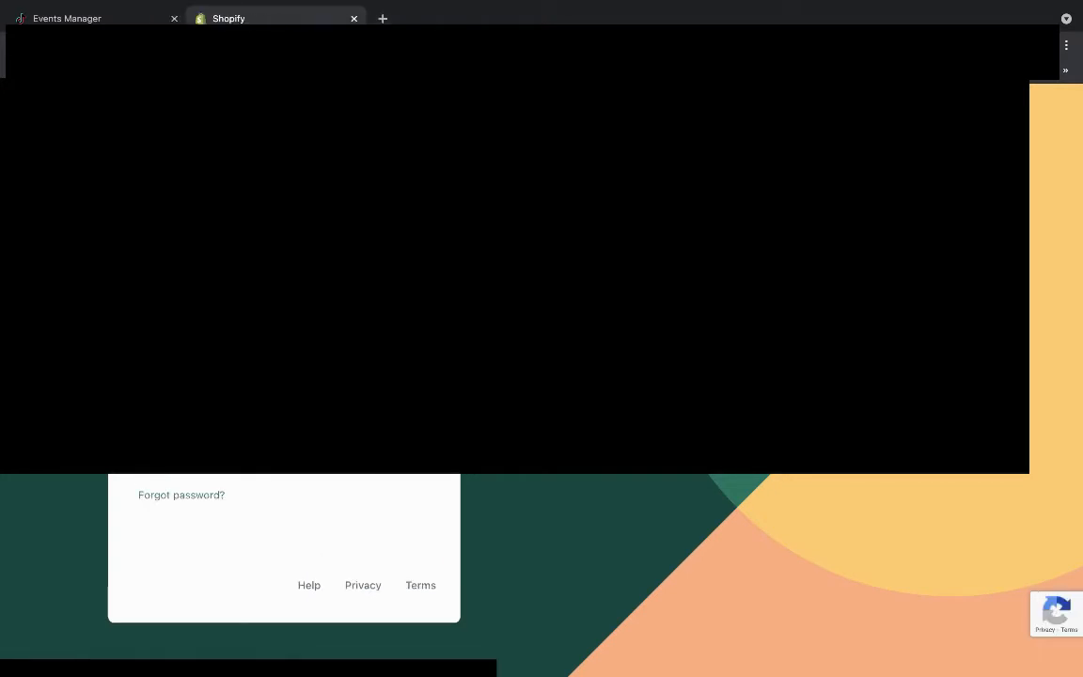
key(Return)
click(103, 19)
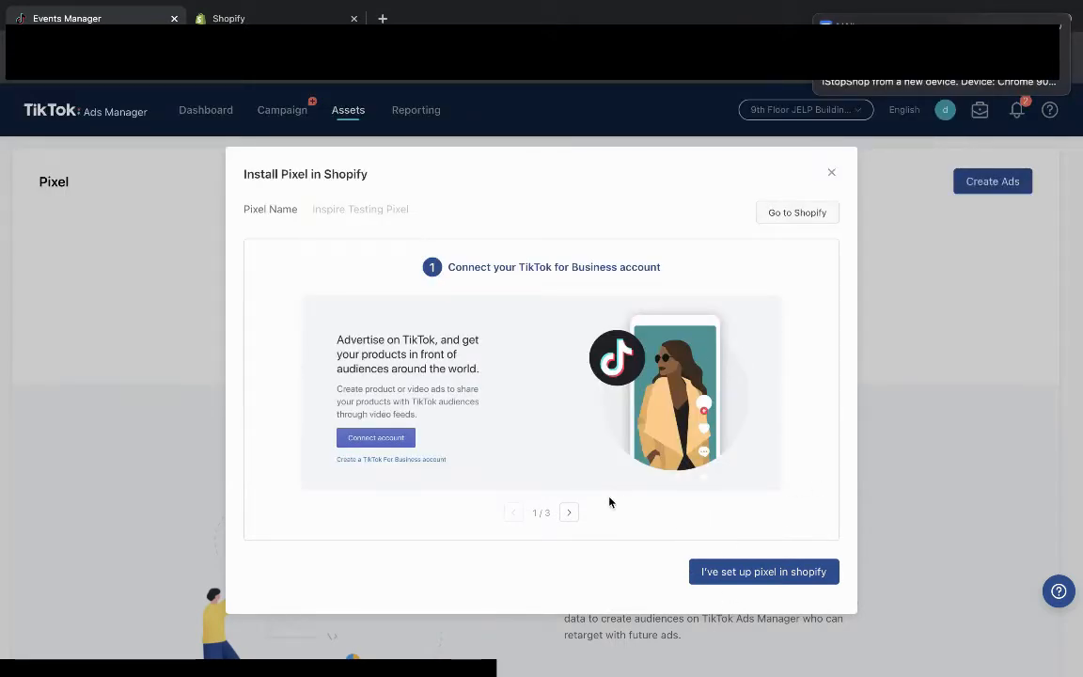
Confirm the pixel is set up in Events Manager and switch to the Shopify admin tab.
click(738, 574)
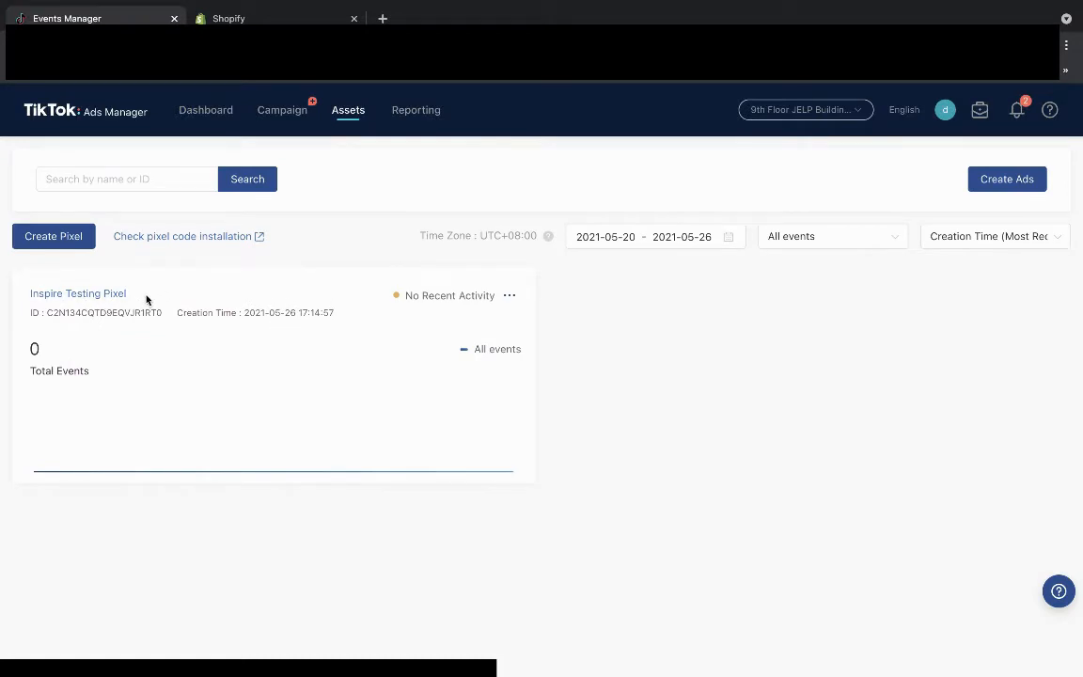
click(225, 18)
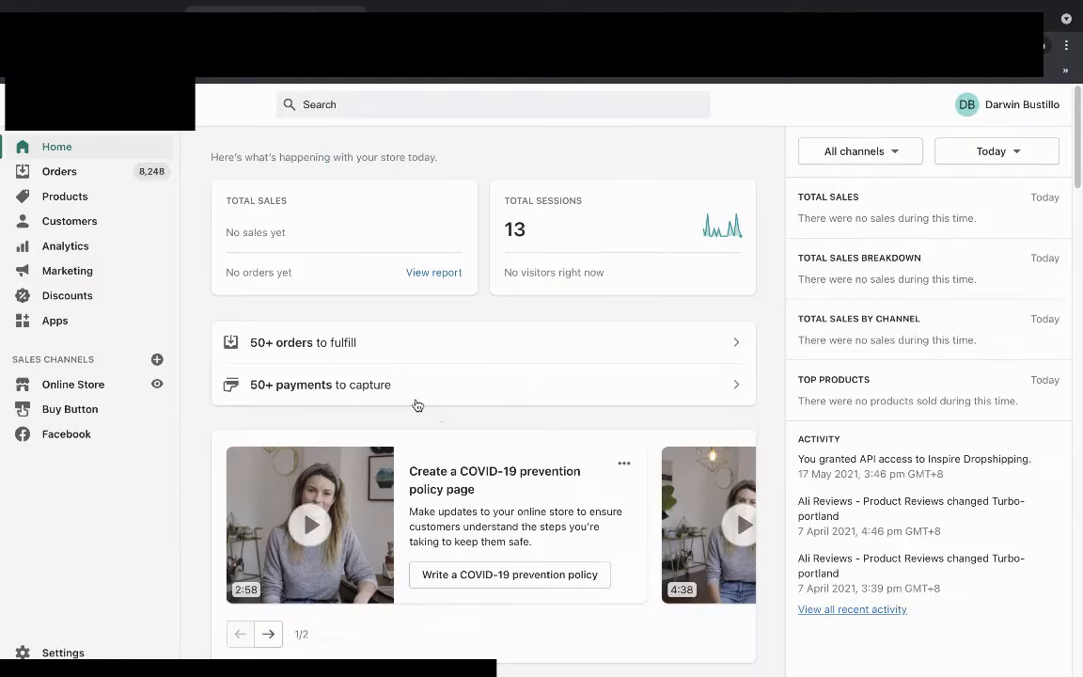
Open the Shopify App Store from Apps and search for 'tiktok'.
click(52, 320)
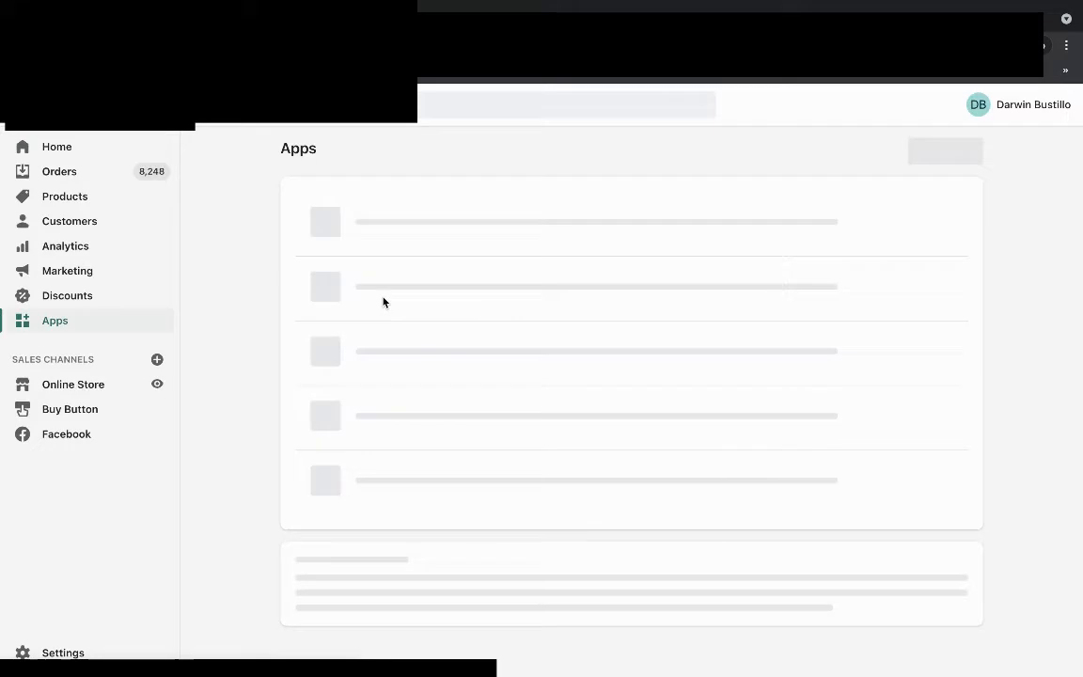
click(927, 155)
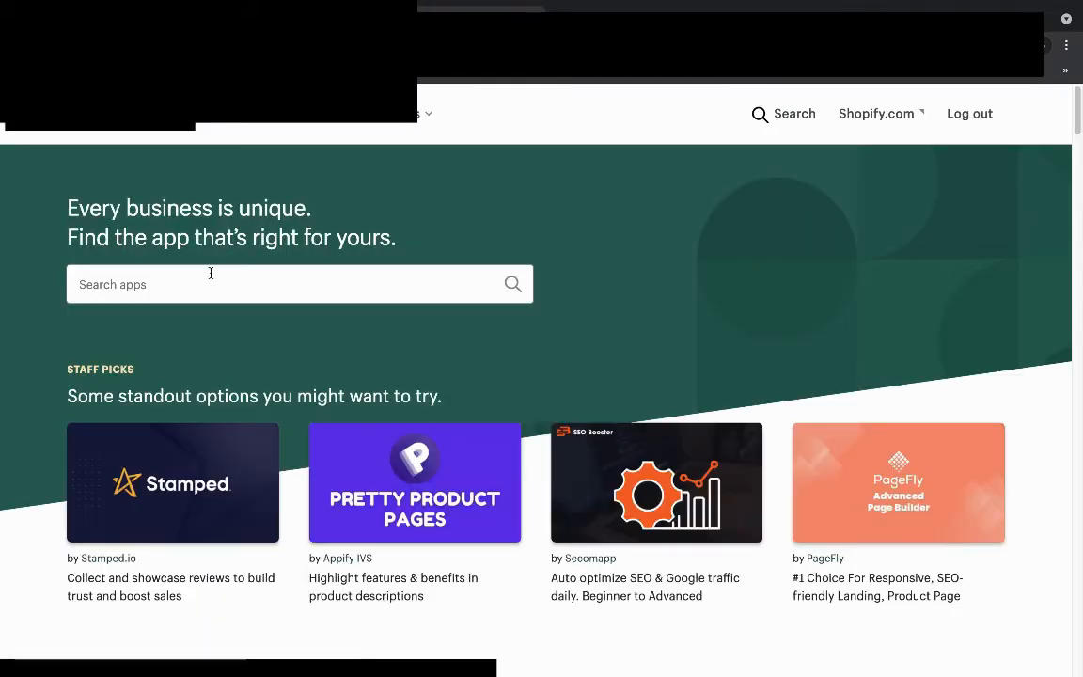
click(184, 283)
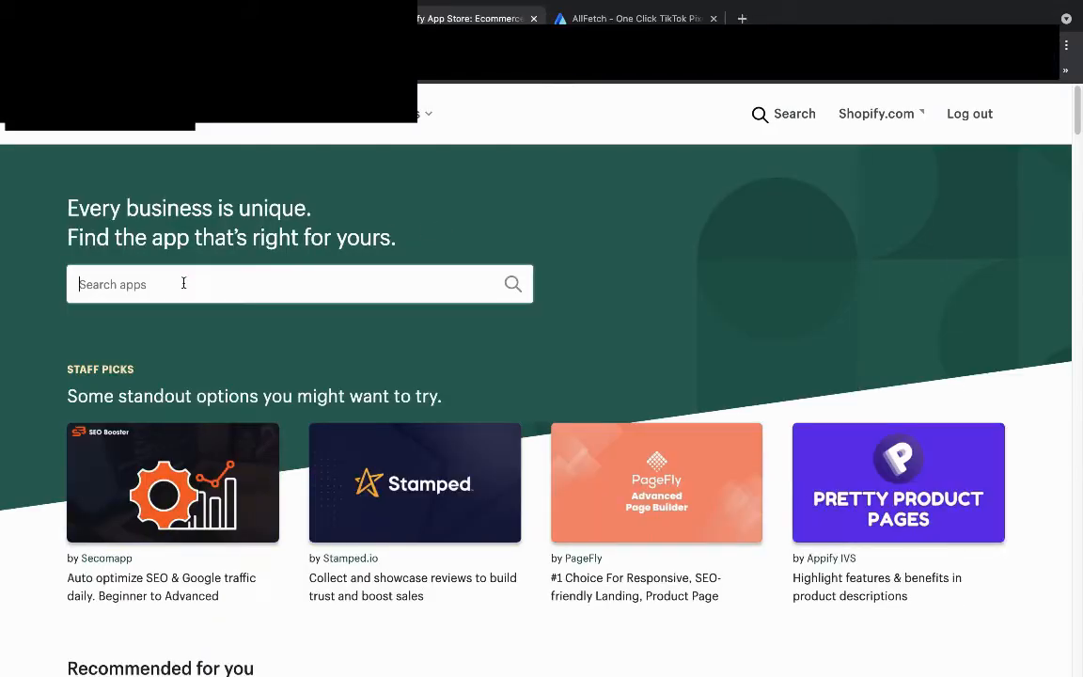
text(muu)
key(BackSpace)
key(BackSpace)
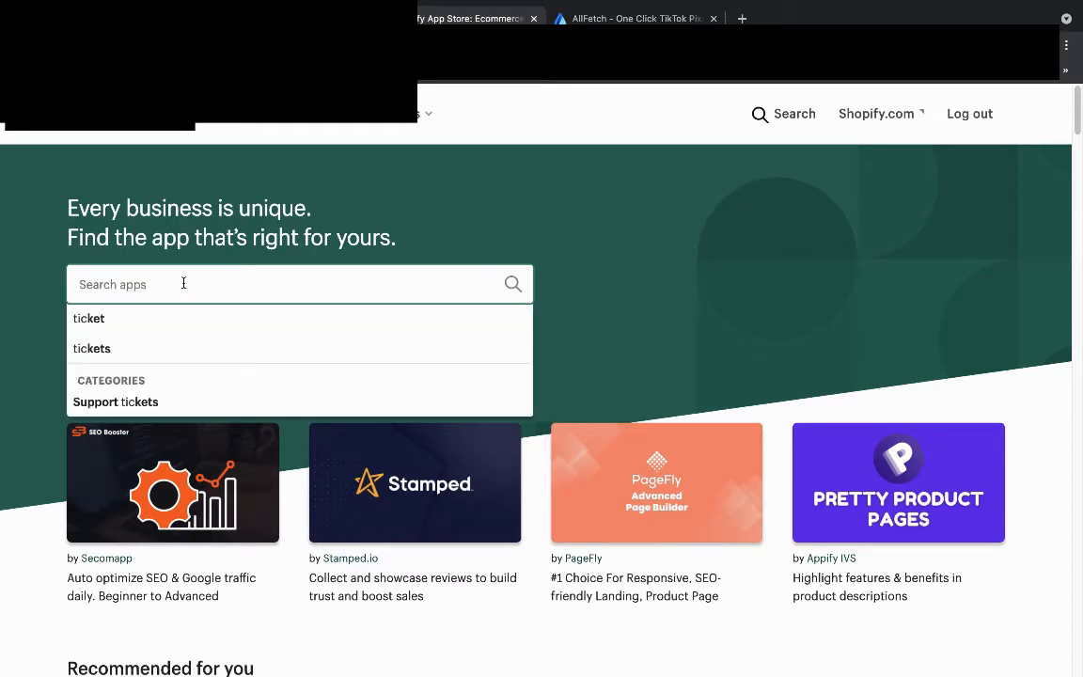
text(ticktok)
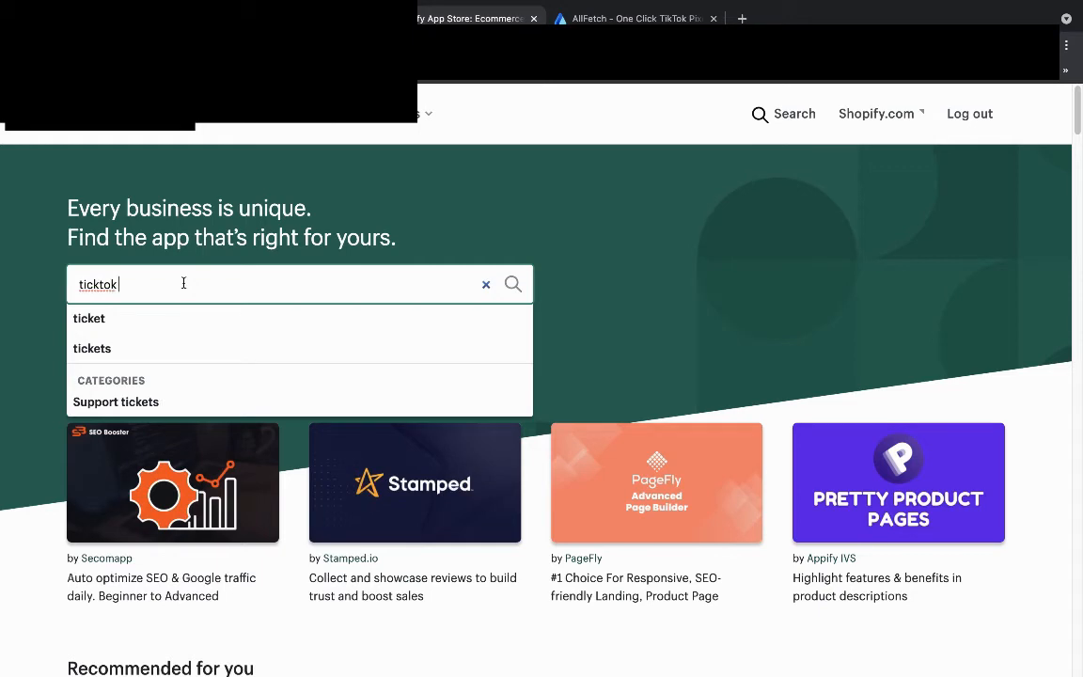
key(BackSpace)
key(BackSpace)
key(BackSpace)
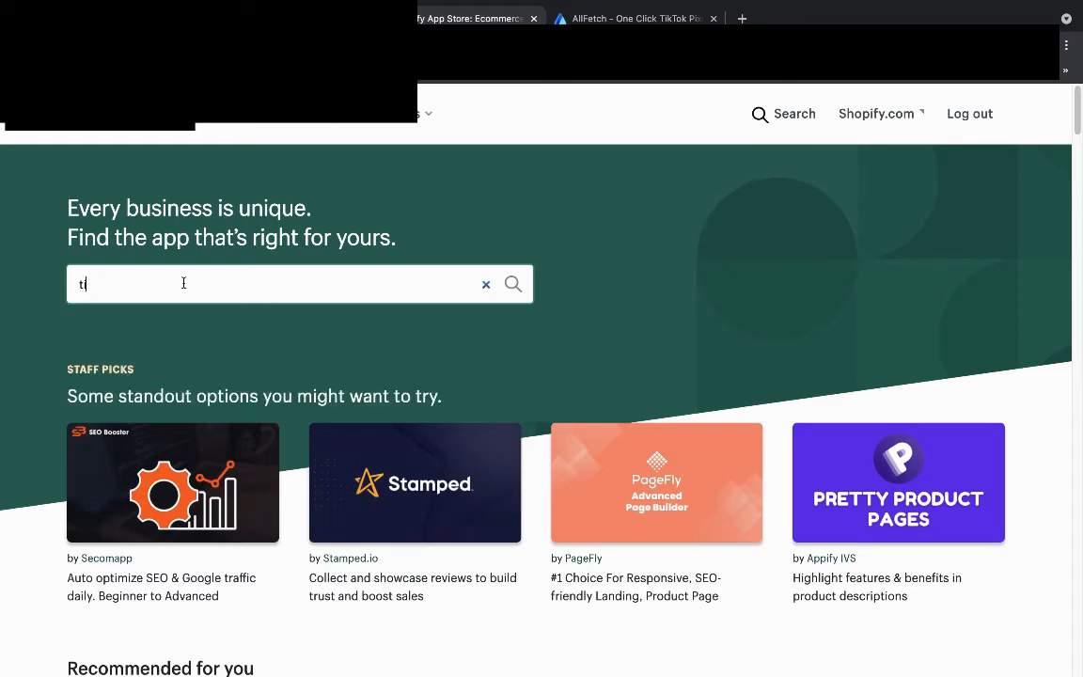
text(iktok)
key(Return)
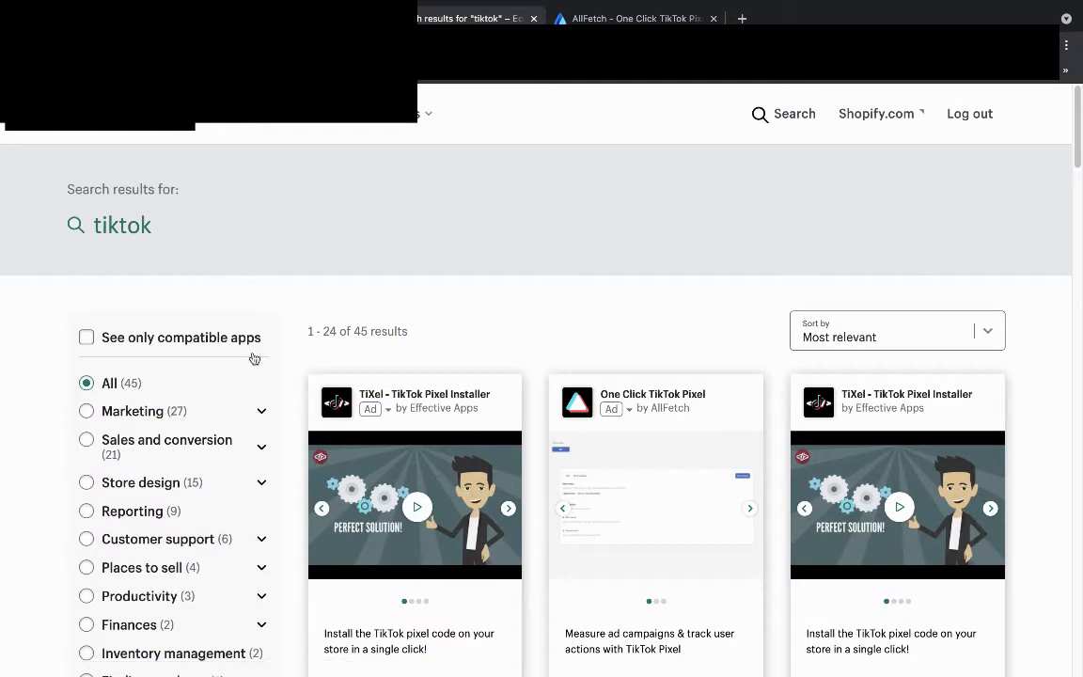
Browse the 45 tiktok search results, led by TikTok pixel installer apps.
scroll(414, 390, down, 8)
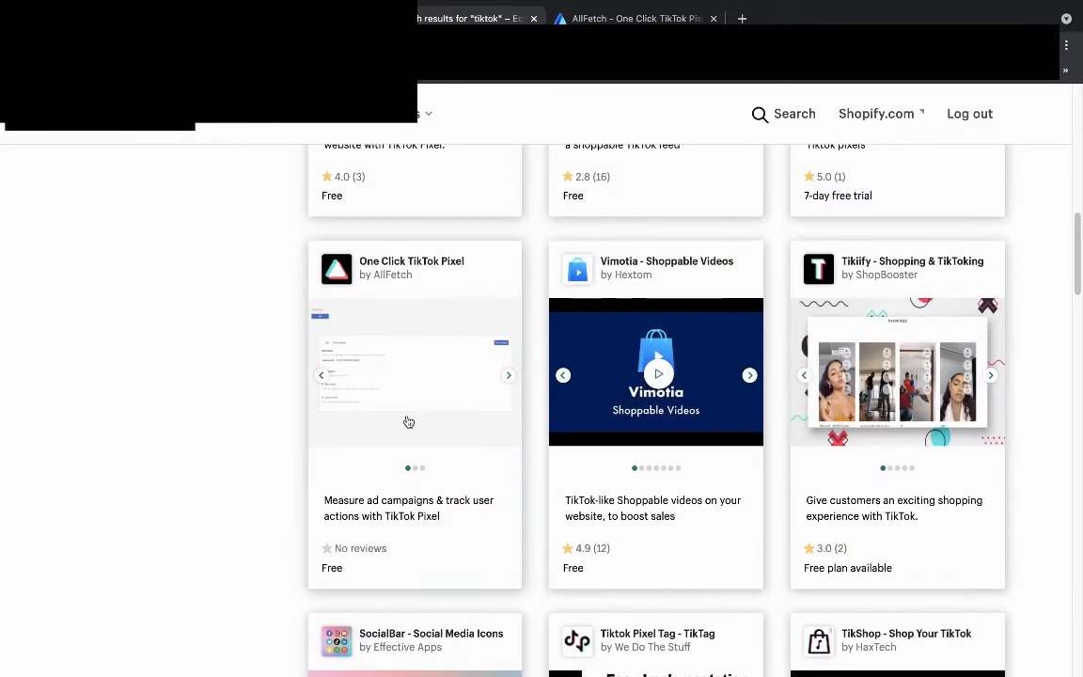
scroll(470, 428, down, 3)
scroll(539, 433, down, 8)
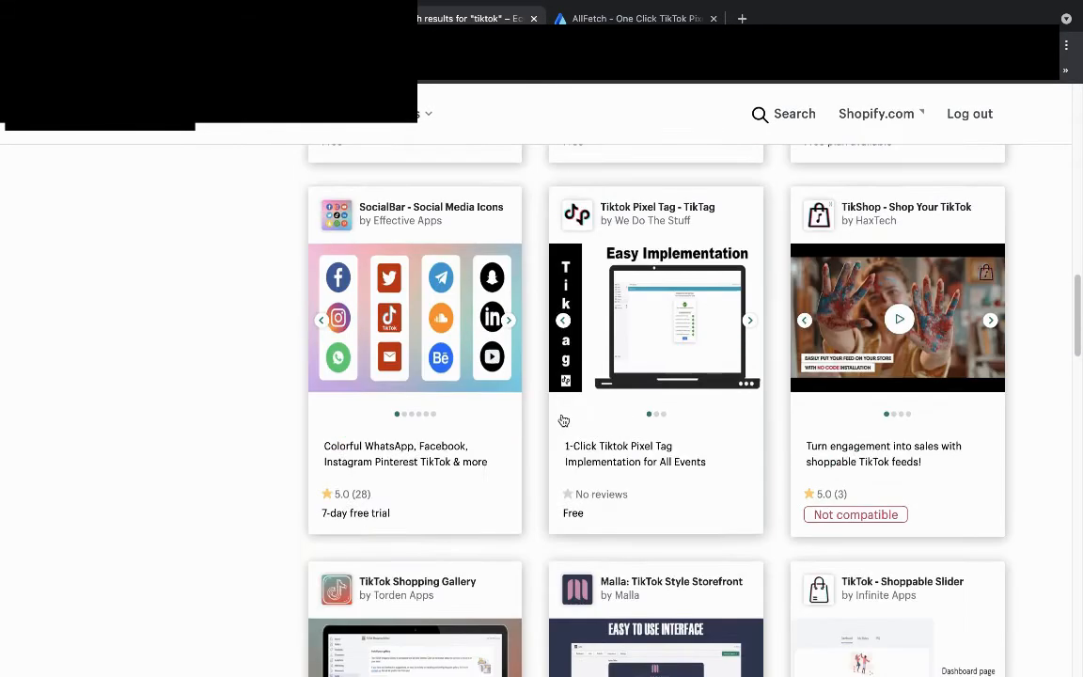
scroll(539, 429, down, 12)
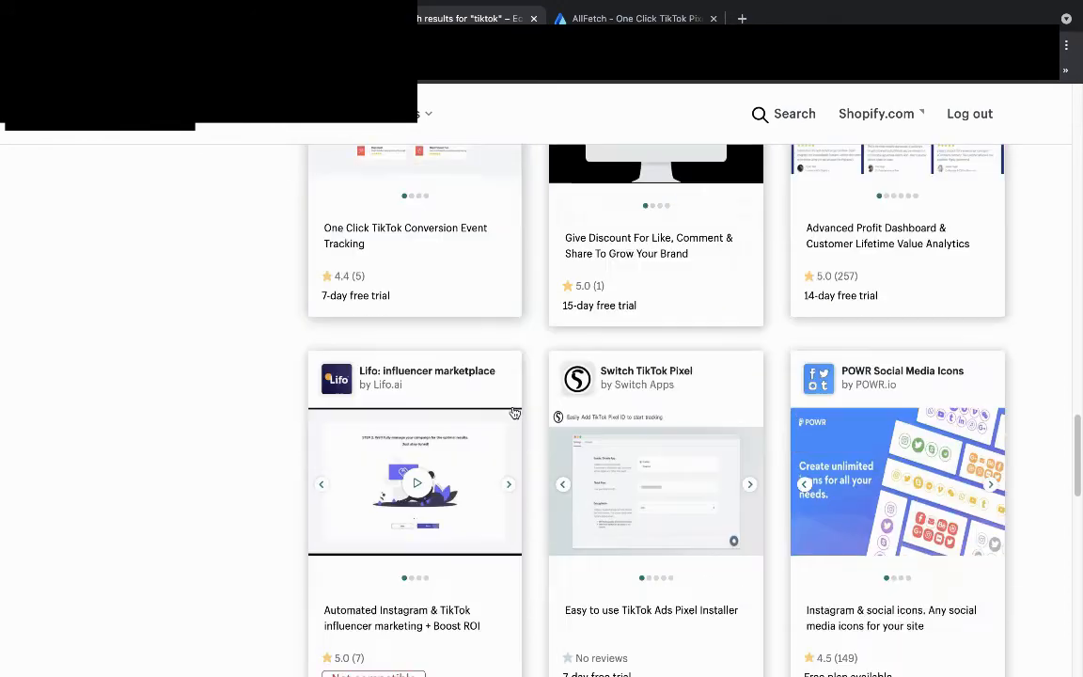
scroll(445, 417, down, 3)
scroll(447, 410, up, 20)
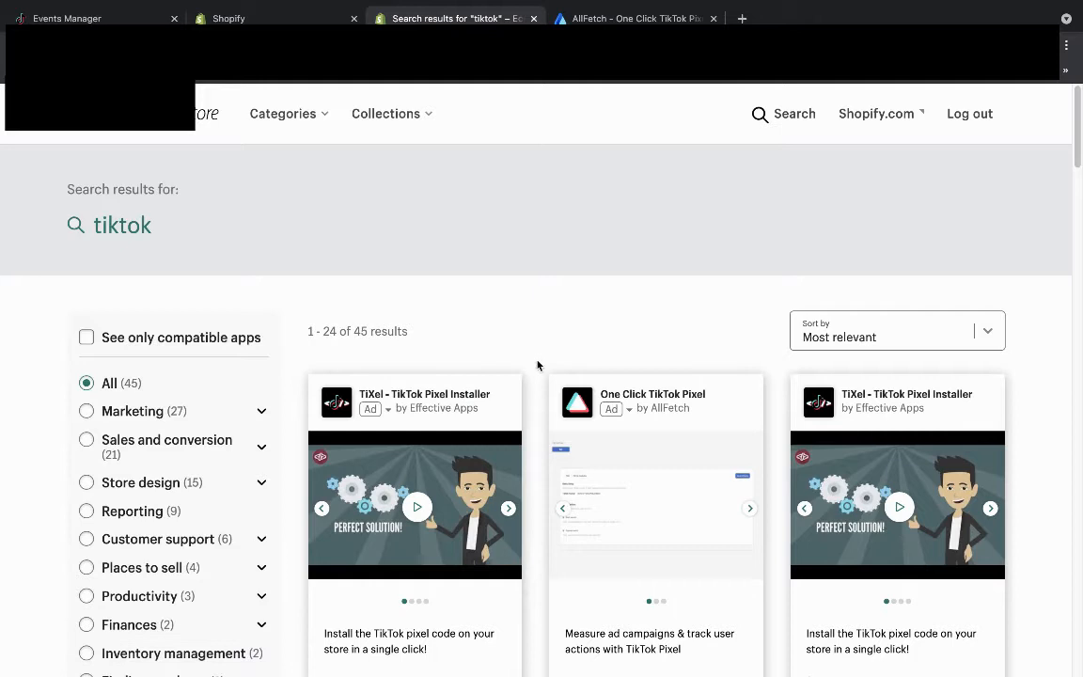
scroll(381, 395, down, 3)
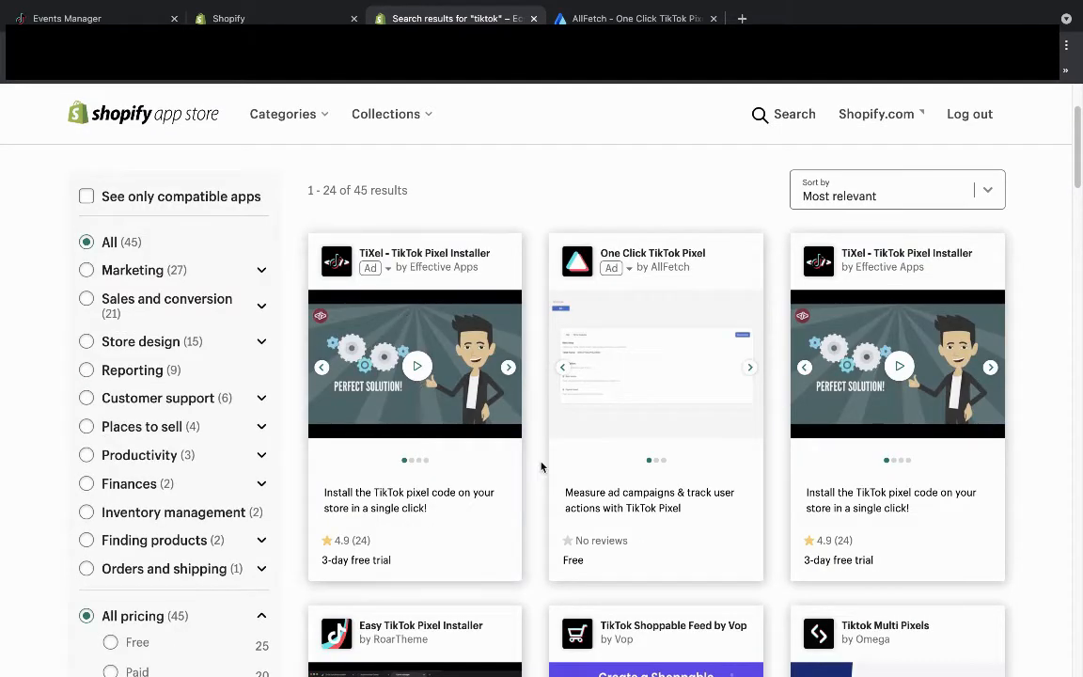
Look over the TiXel - TikTok Pixel Installer listing, then return to the search results.
click(389, 253)
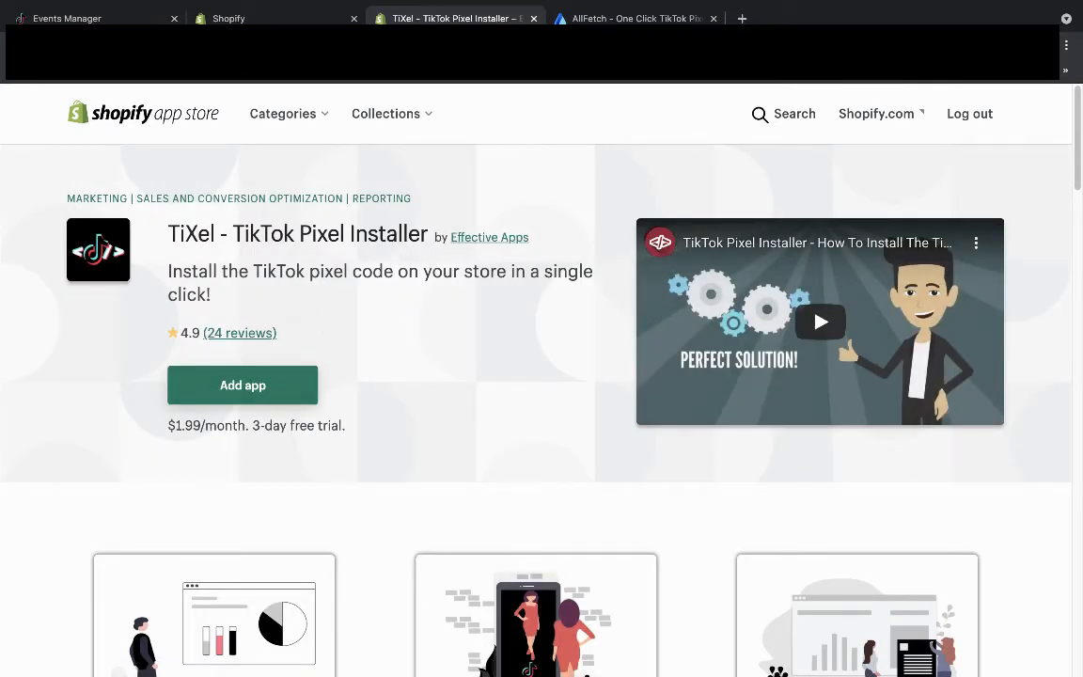
key(alt+Left)
click(865, 255)
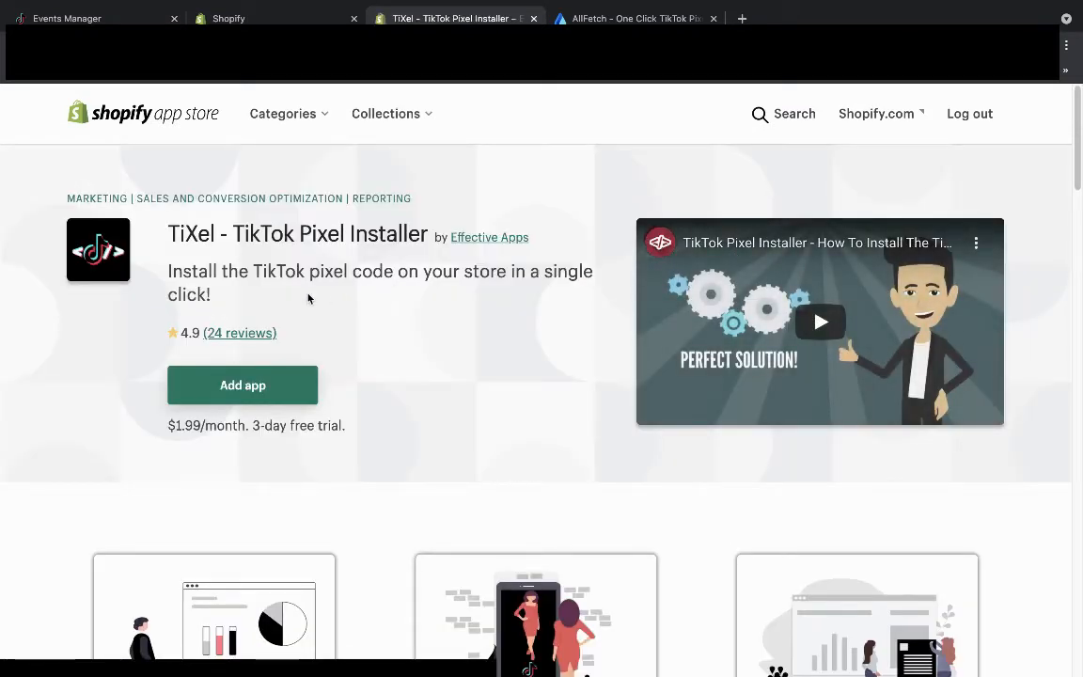
scroll(301, 297, down, 5)
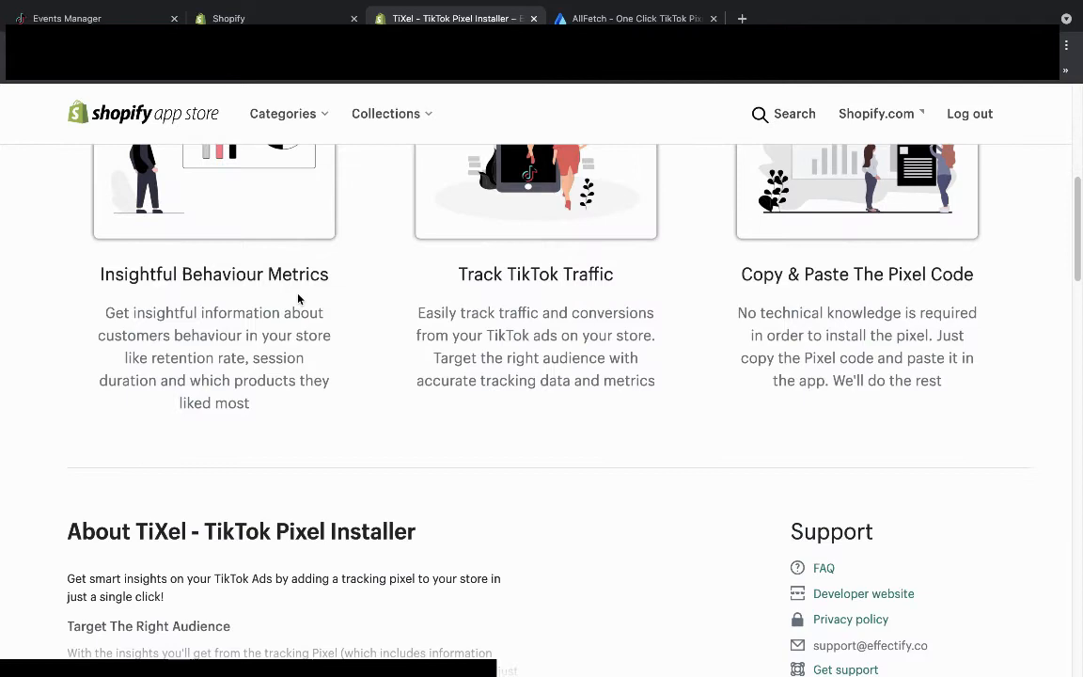
scroll(299, 298, down, 8)
scroll(299, 298, up, 14)
key(alt+Left)
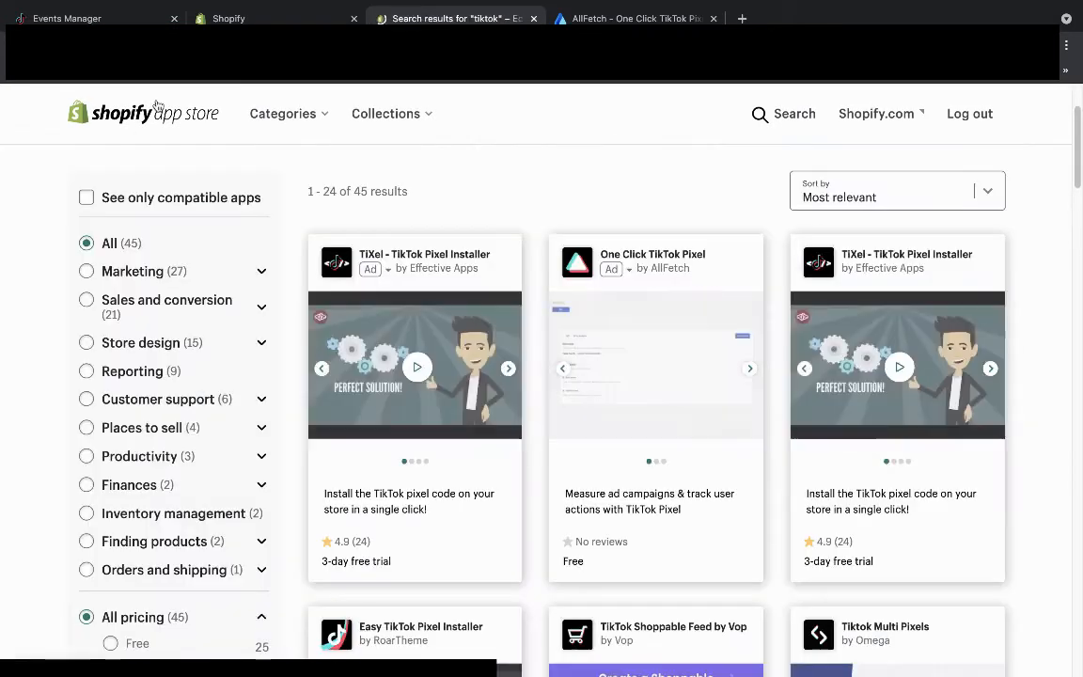
Open the Tiktok Multi Pixels listing and add it to the store.
scroll(814, 405, down, 3)
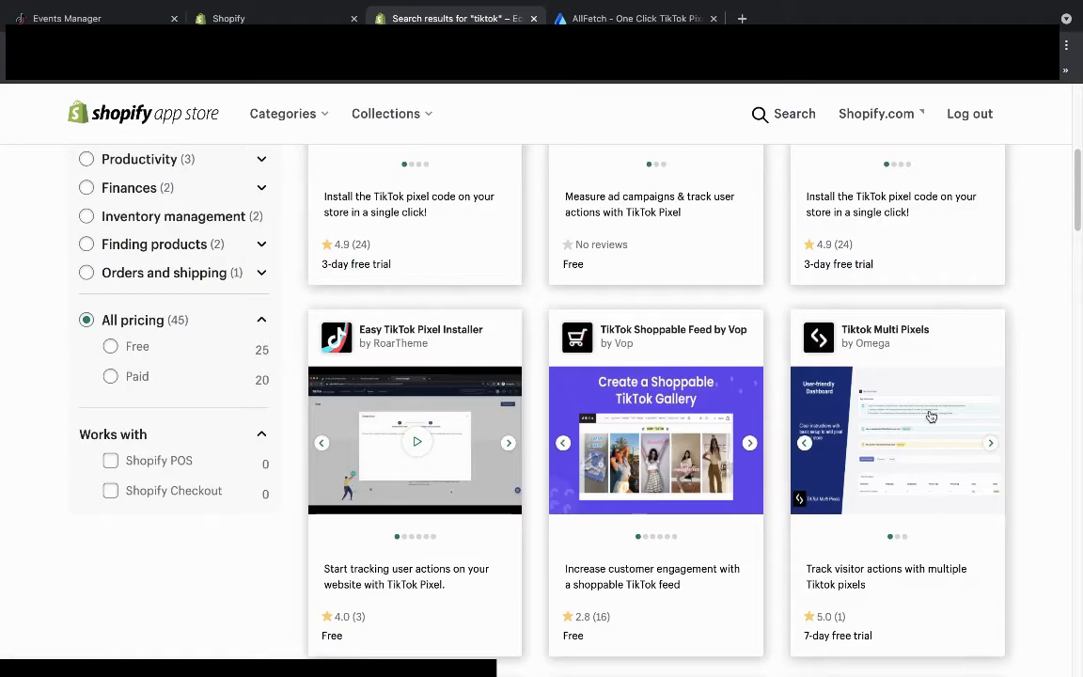
click(847, 329)
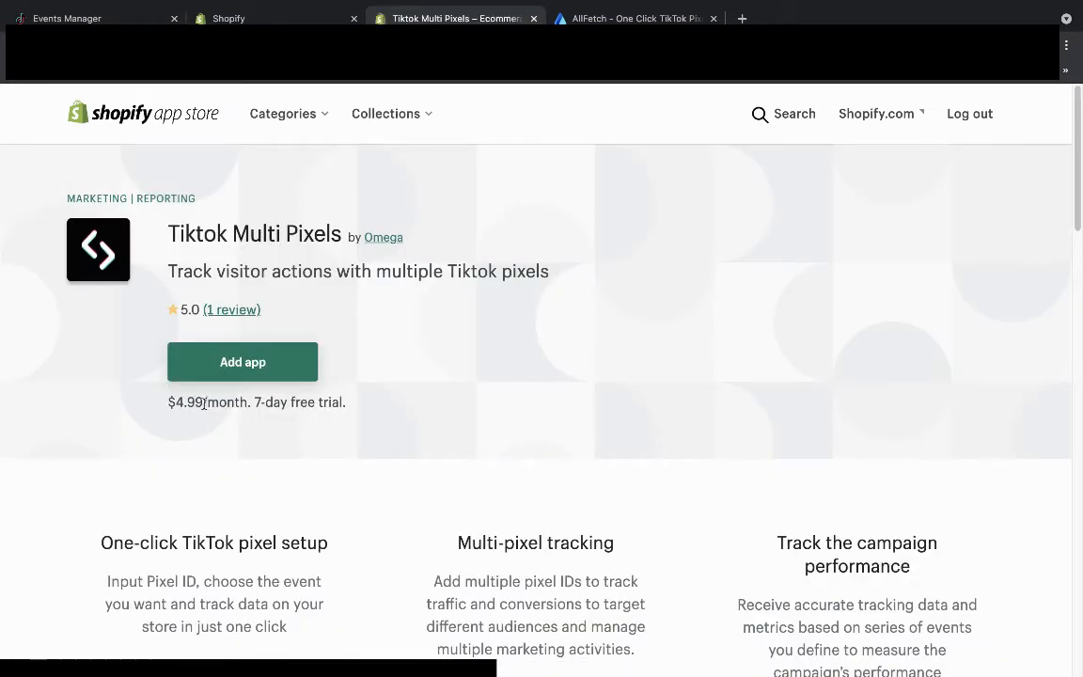
click(246, 366)
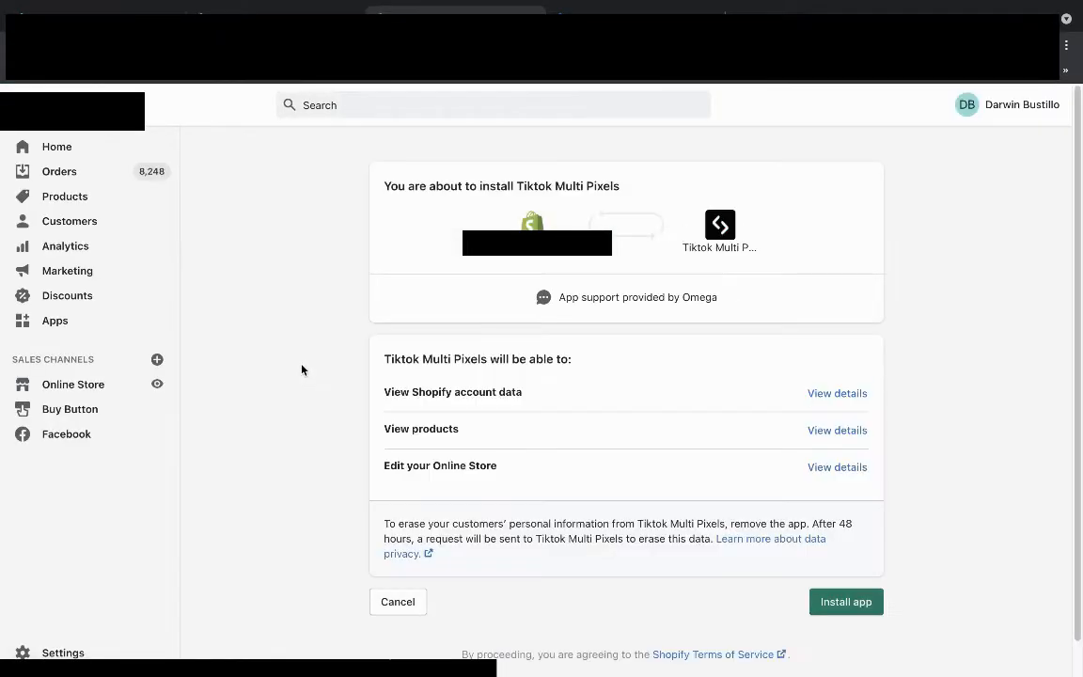
Install Tiktok Multi Pixels, approve its $4.99 free-trial subscription, and view the Add TikTok Pixel form.
click(858, 602)
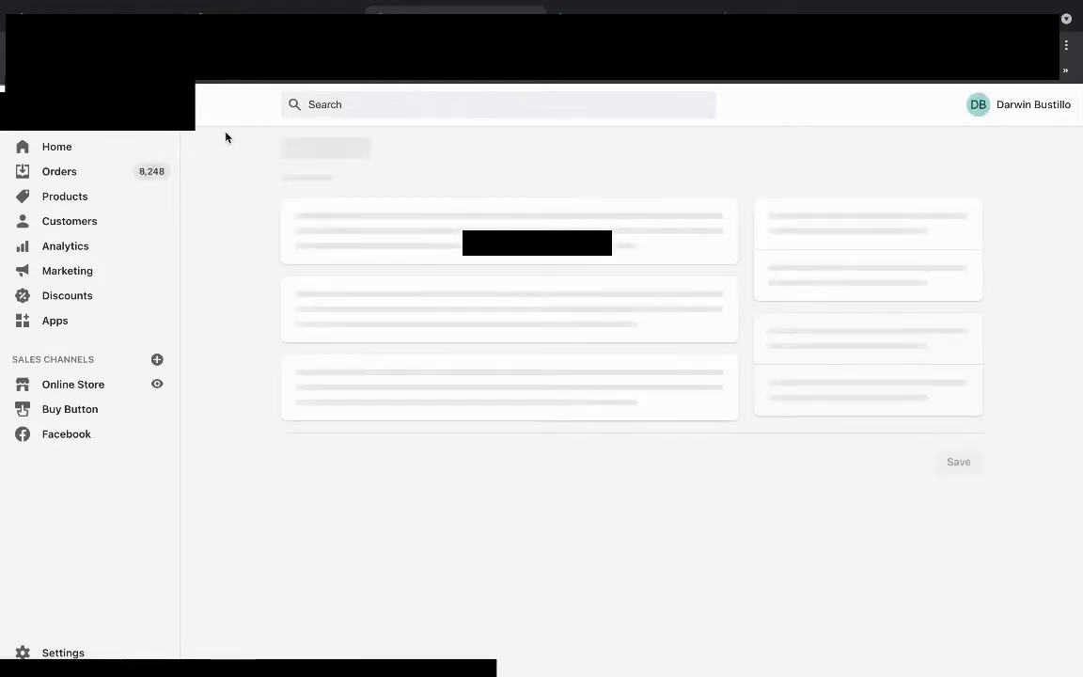
click(861, 468)
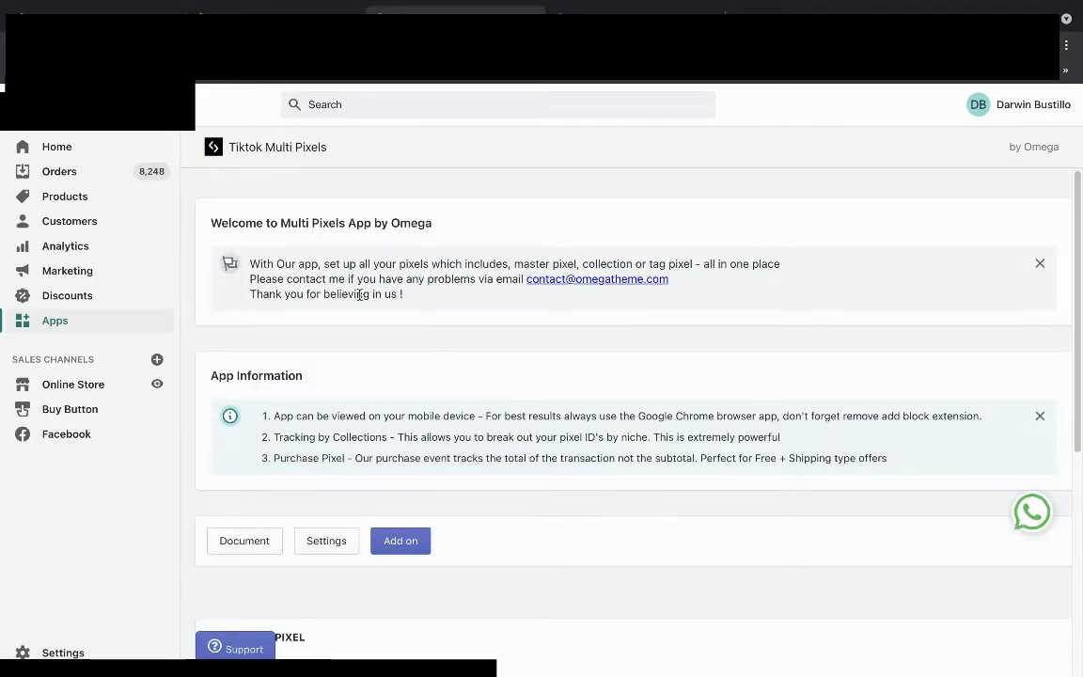
scroll(425, 357, down, 5)
scroll(386, 328, up, 2)
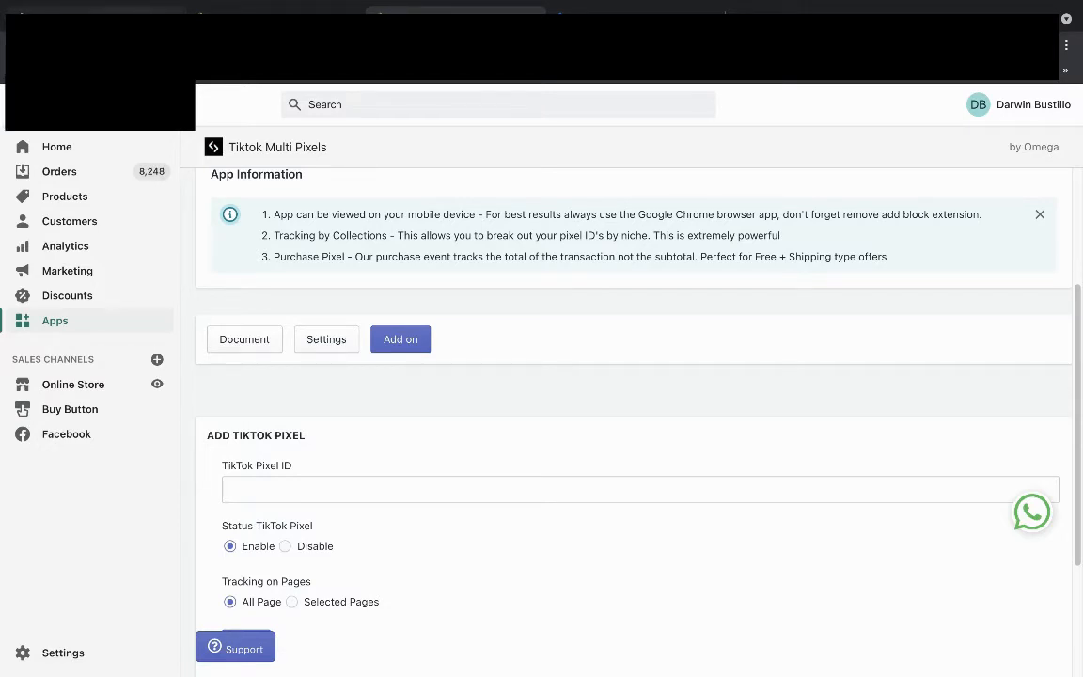
Copy the Inspire Testing Pixel ID from TikTok and save it in Shopify's Tiktok Multi Pixels app.
click(96, 12)
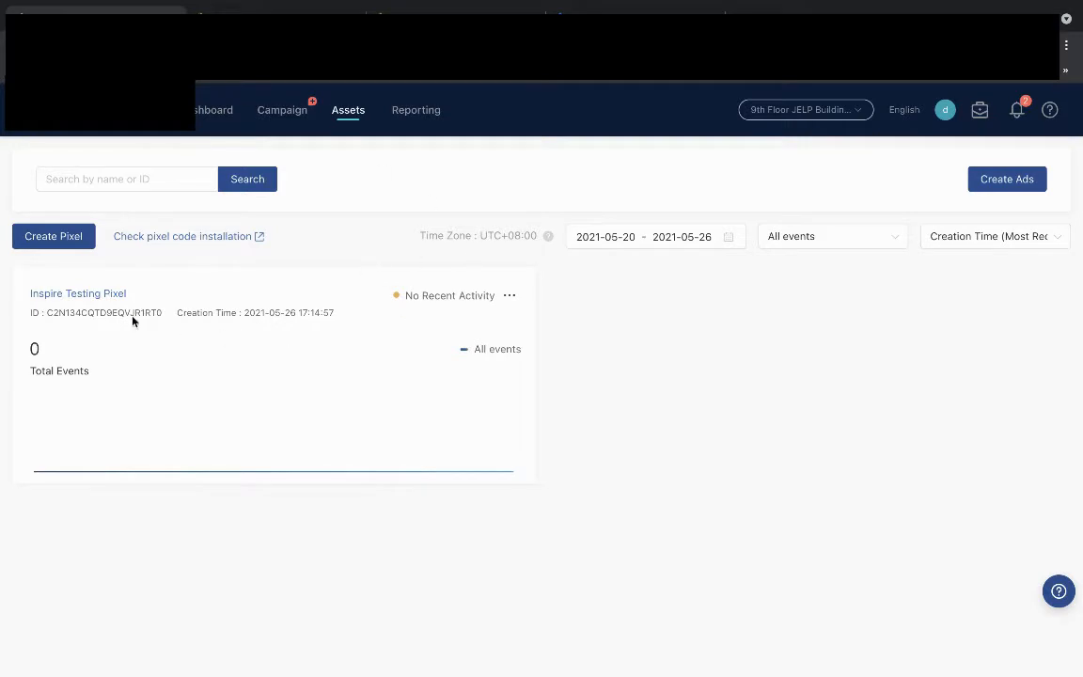
drag(173, 317, 47, 317)
key(ctrl+c)
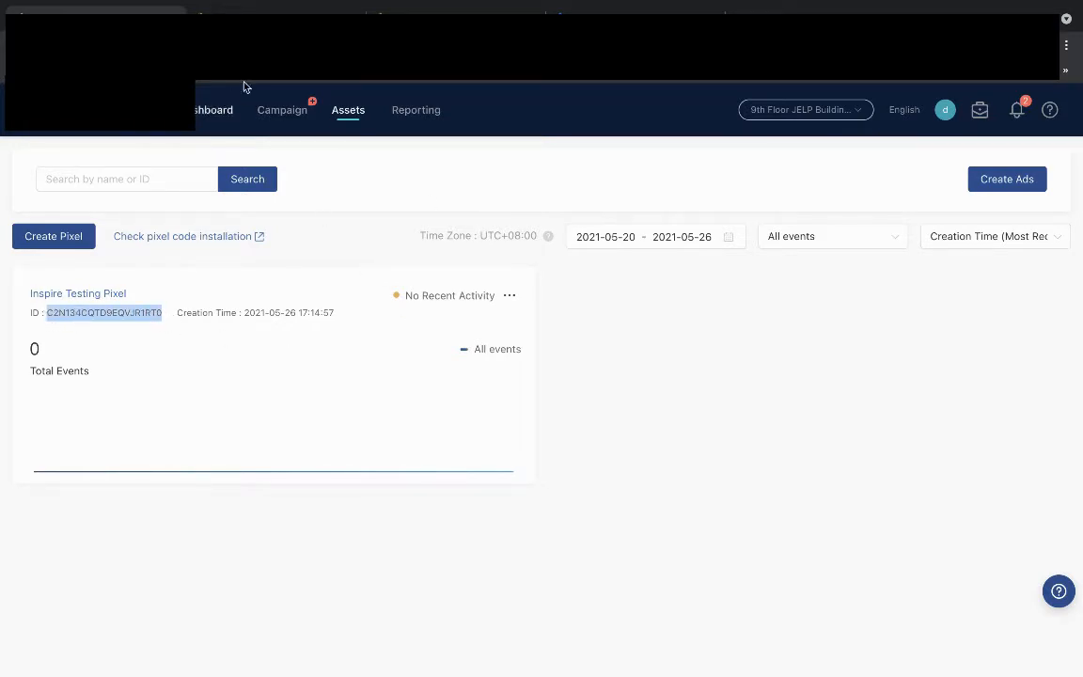
click(442, 13)
click(271, 490)
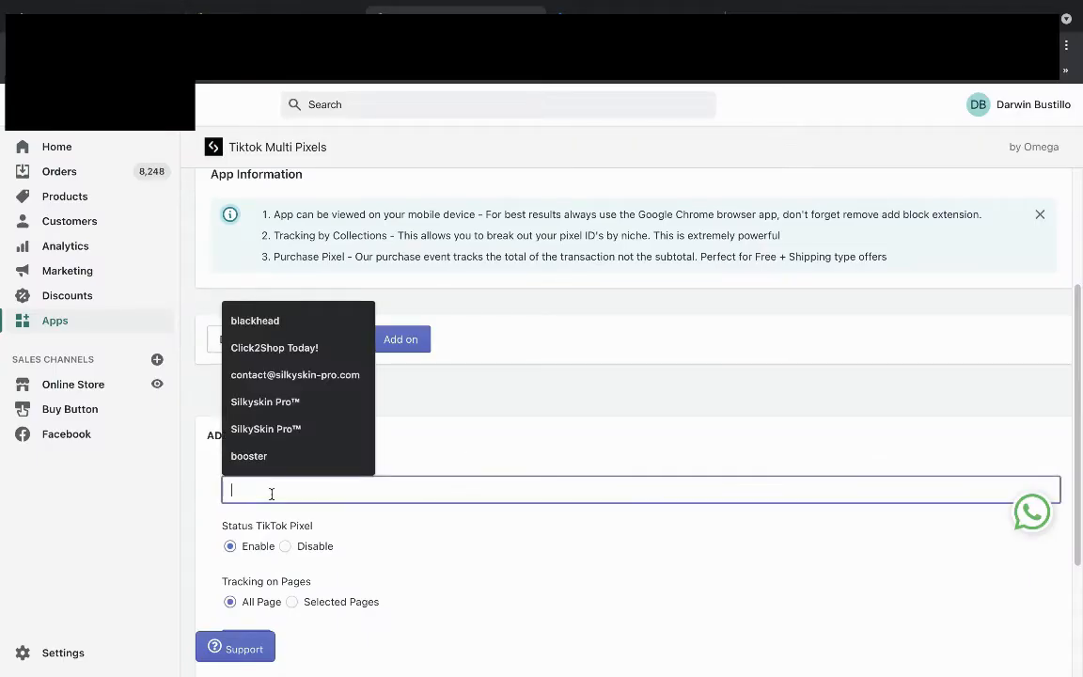
key(ctrl+v)
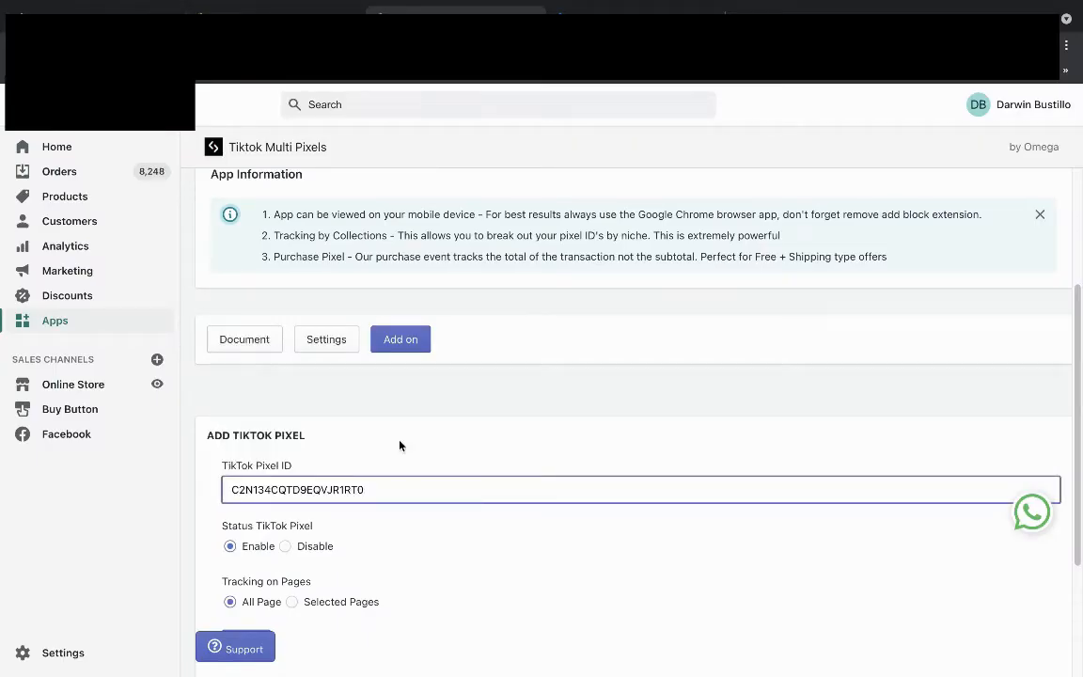
scroll(399, 445, down, 2)
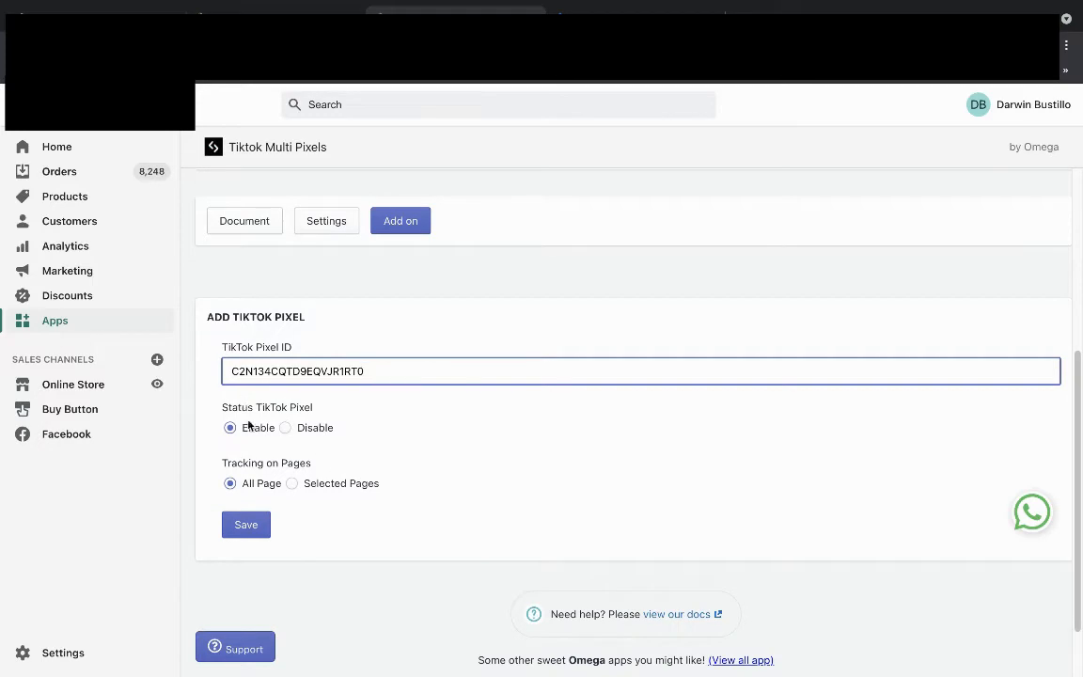
click(234, 534)
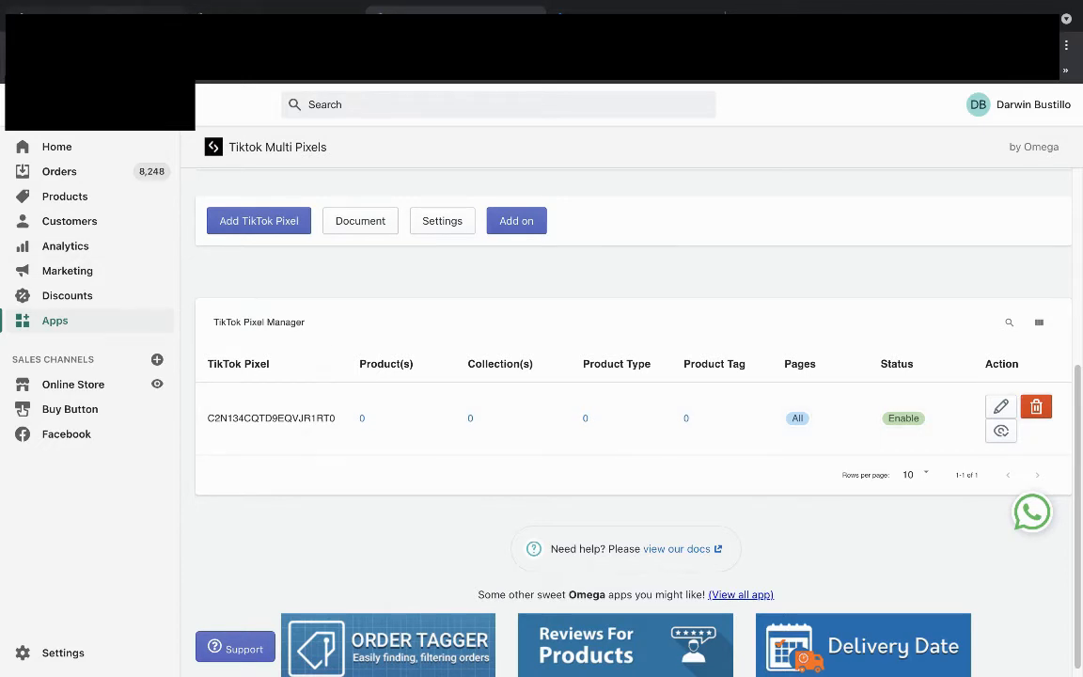
click(98, 12)
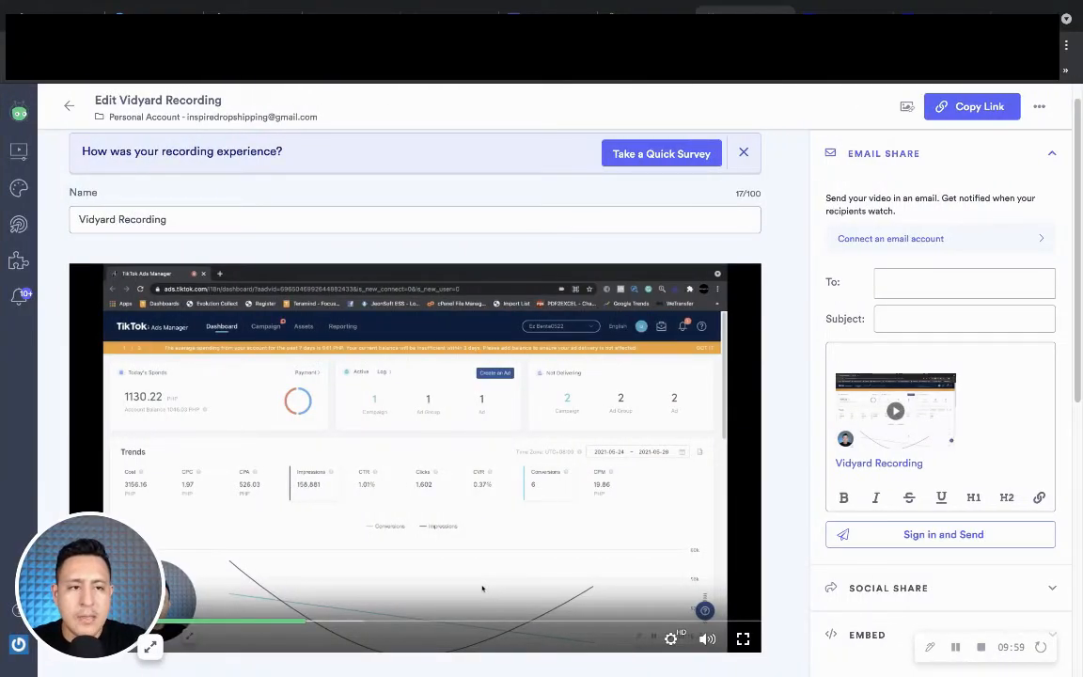
Check the Shopify page for pixels with the Facebook Pixel Helper extension, then dismiss its popup.
click(995, 45)
scroll(922, 131, down, 3)
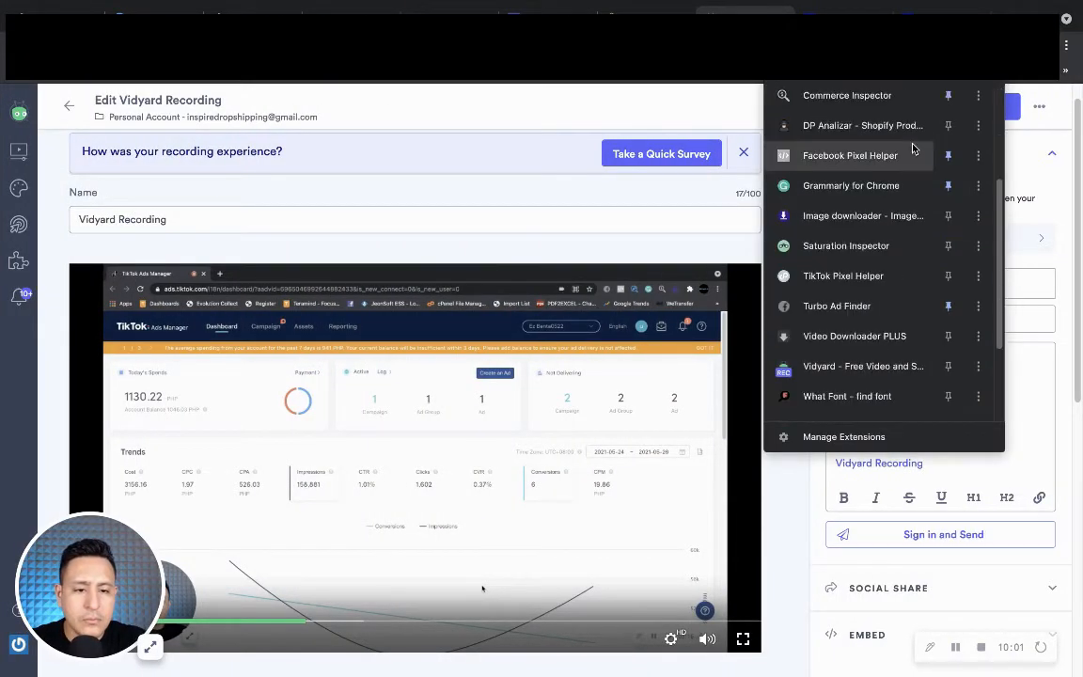
click(824, 278)
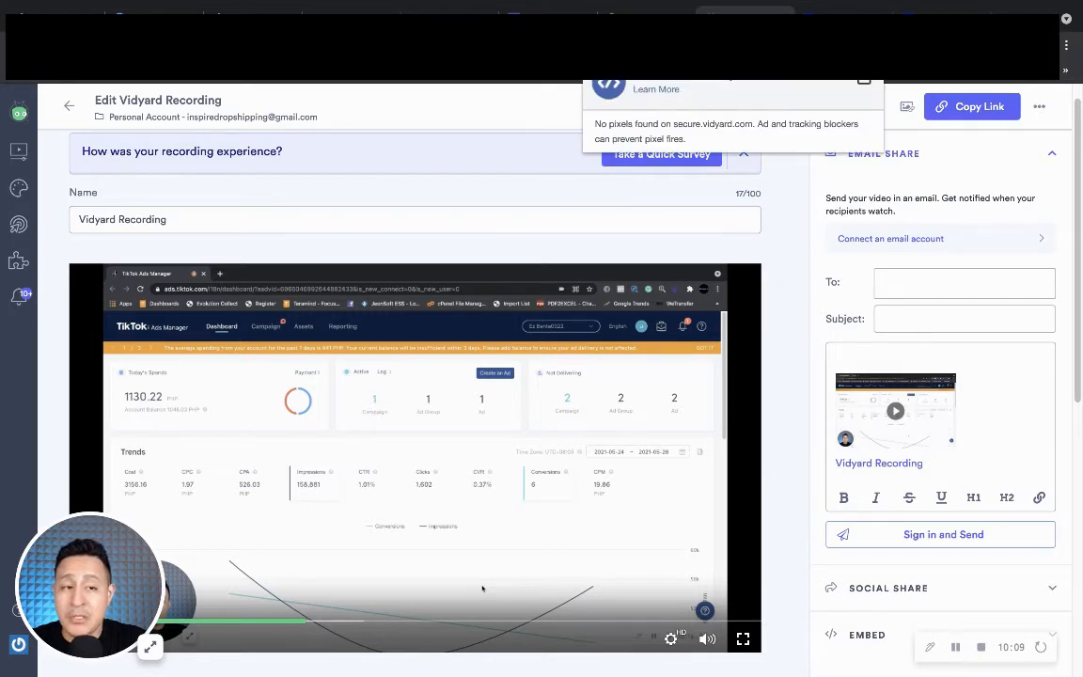
click(1018, 45)
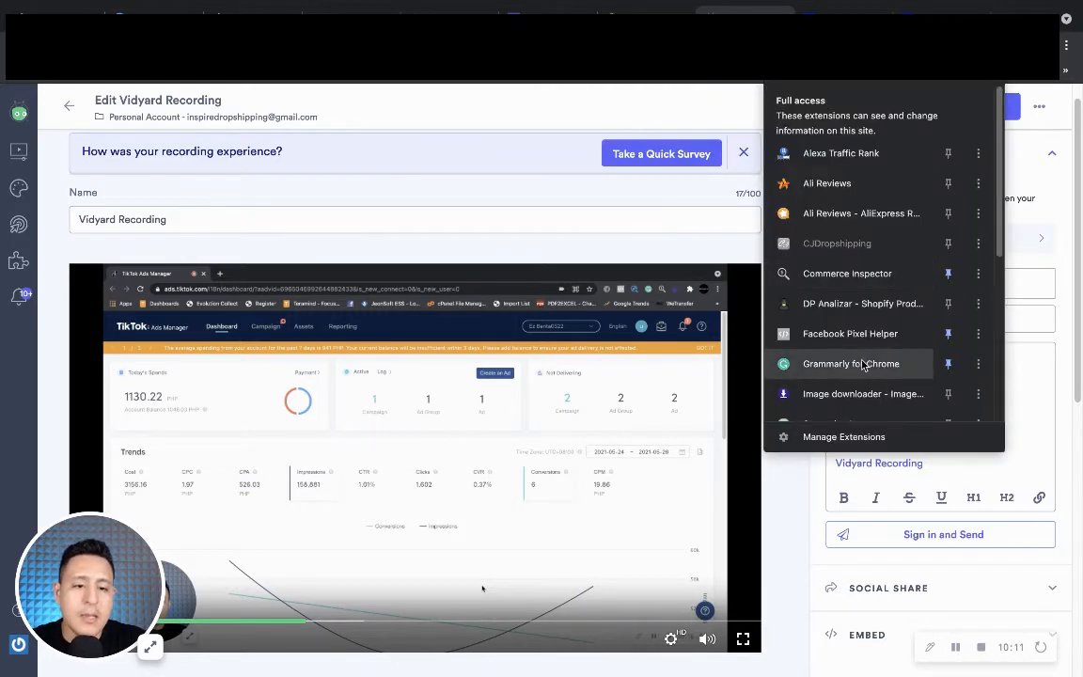
click(841, 335)
click(806, 244)
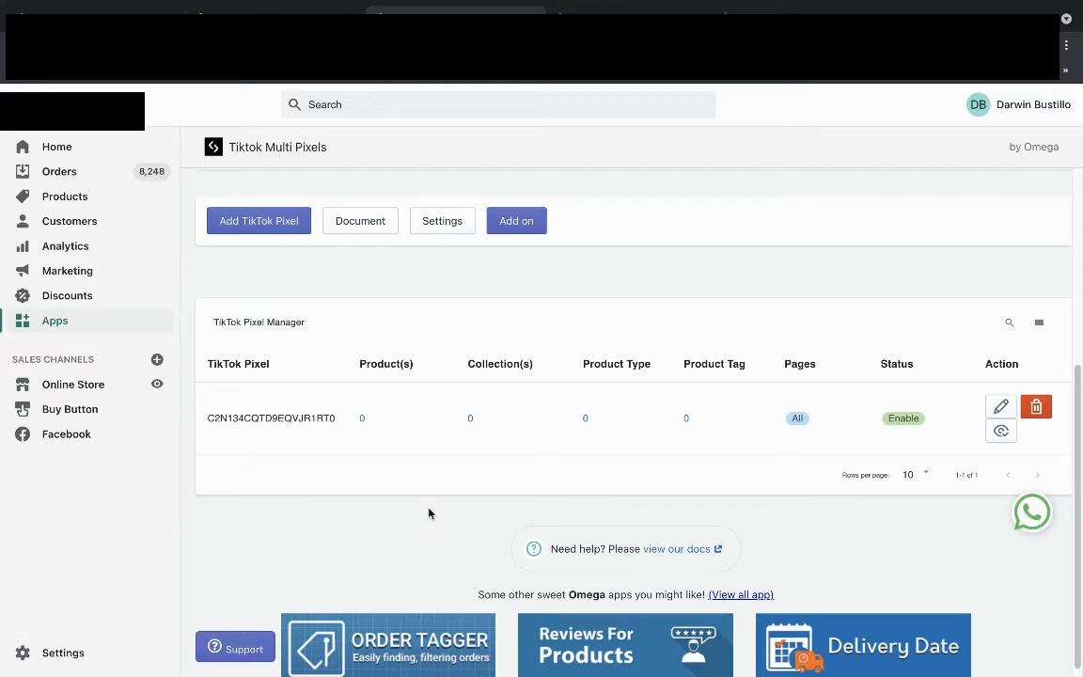
Scroll to the top of the Tiktok Multi Pixels page and go to the Vidyard recording's edit page.
scroll(431, 512, up, 5)
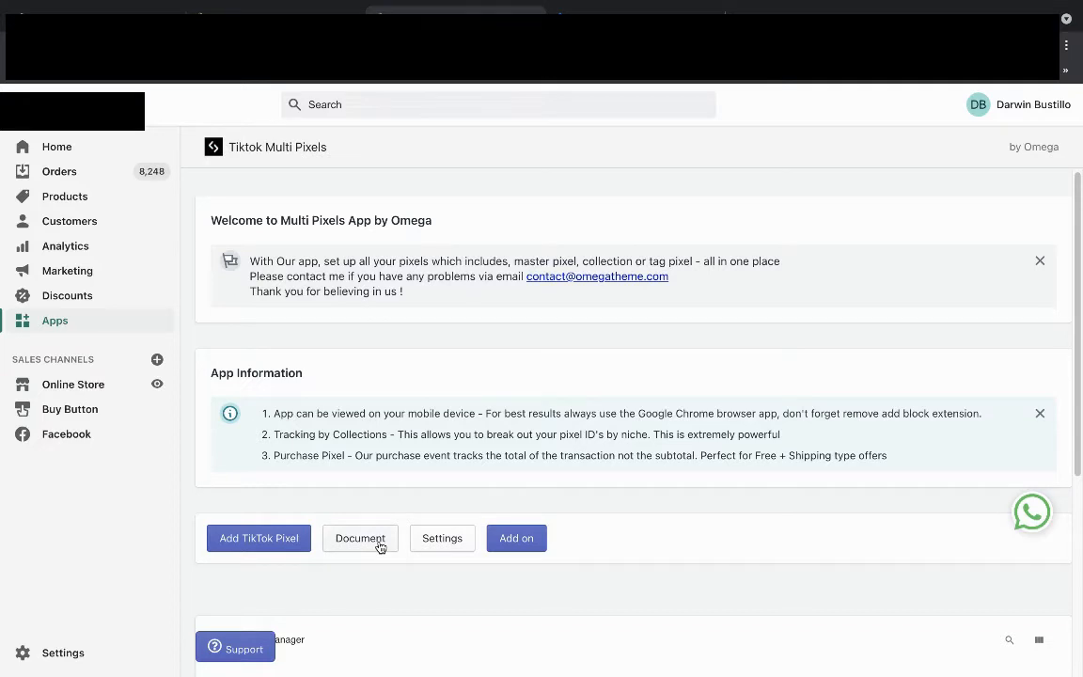
scroll(378, 497, up, 1)
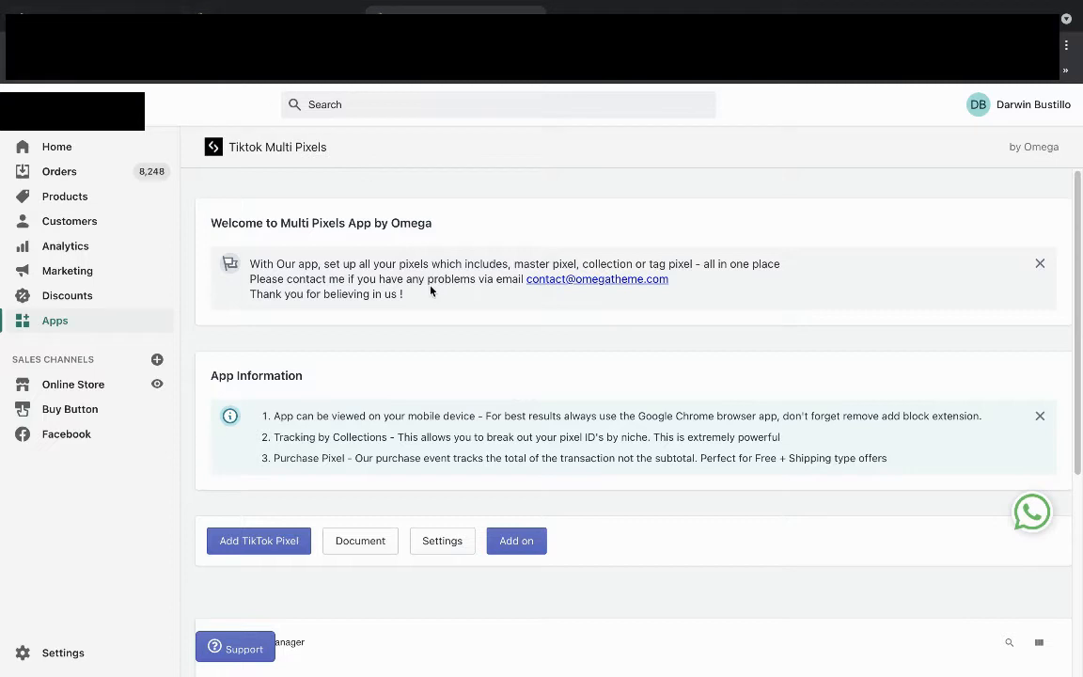
click(94, 18)
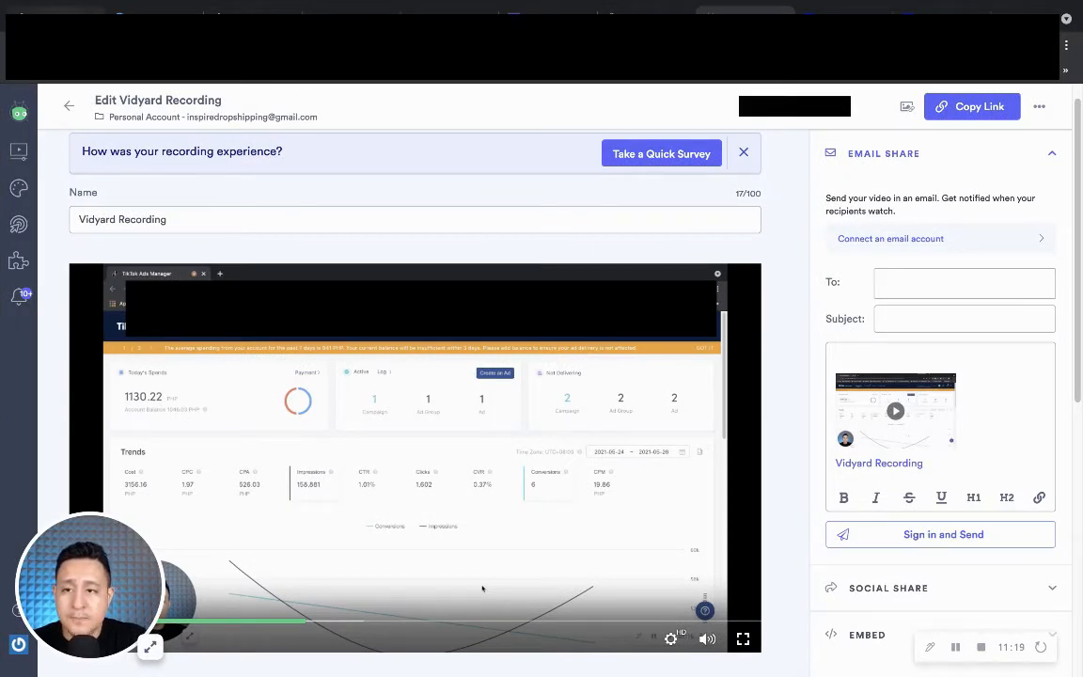
Bring up the TikTok Ads Manager Dashboard showing 1130.22 PHP spent today and the Trends chart.
click(62, 12)
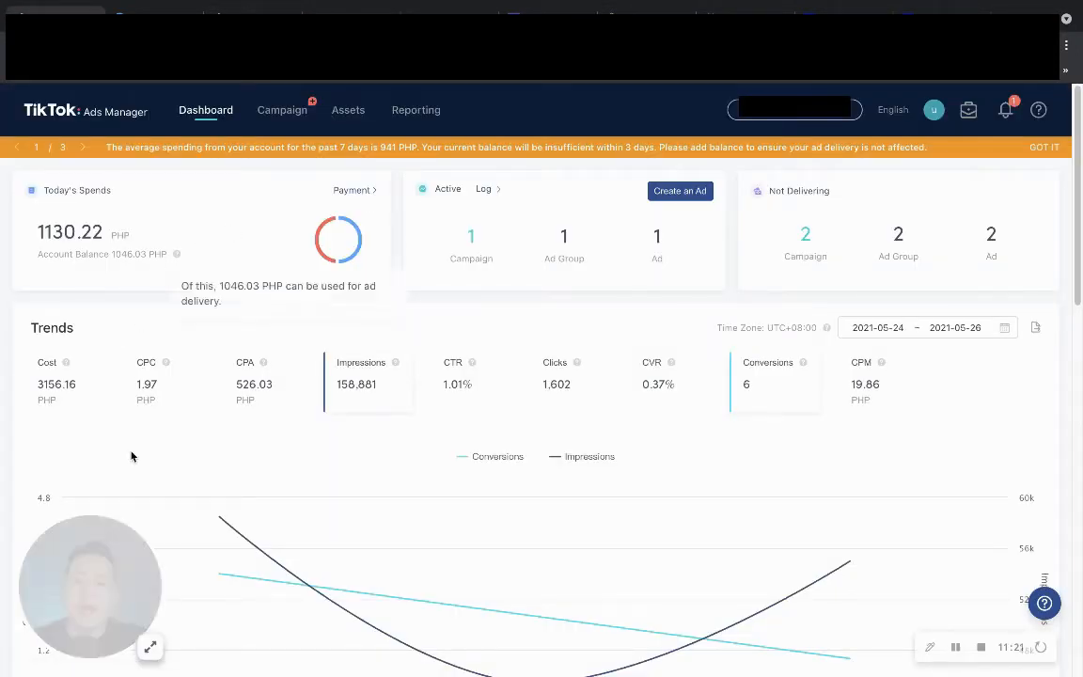
drag(123, 580, 777, 532)
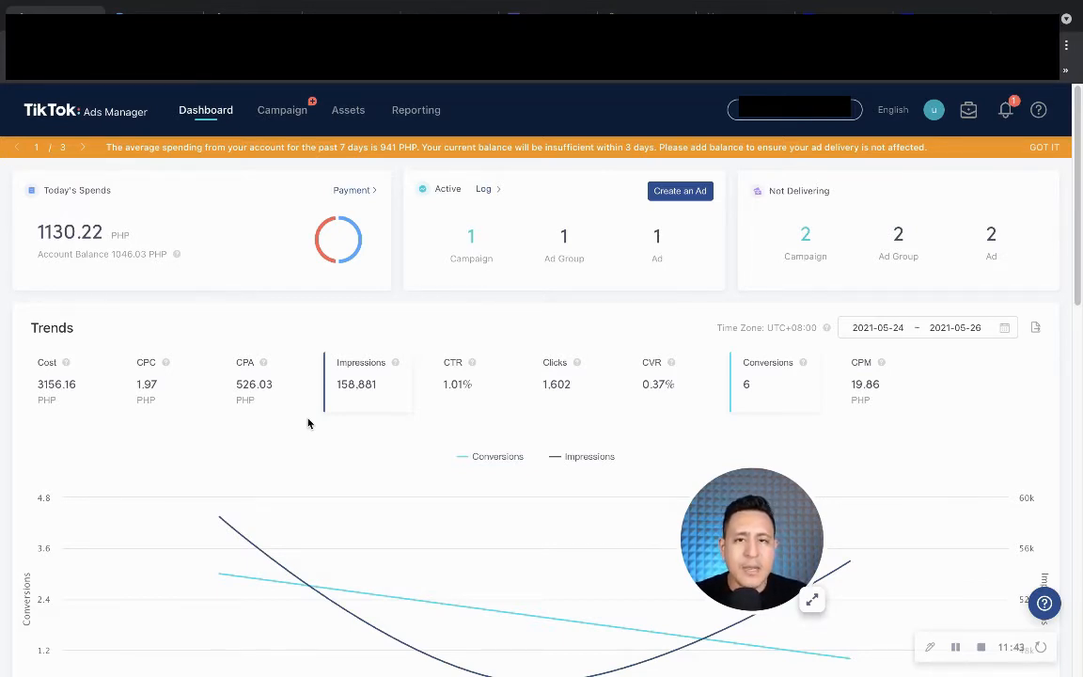
drag(712, 540, 49, 598)
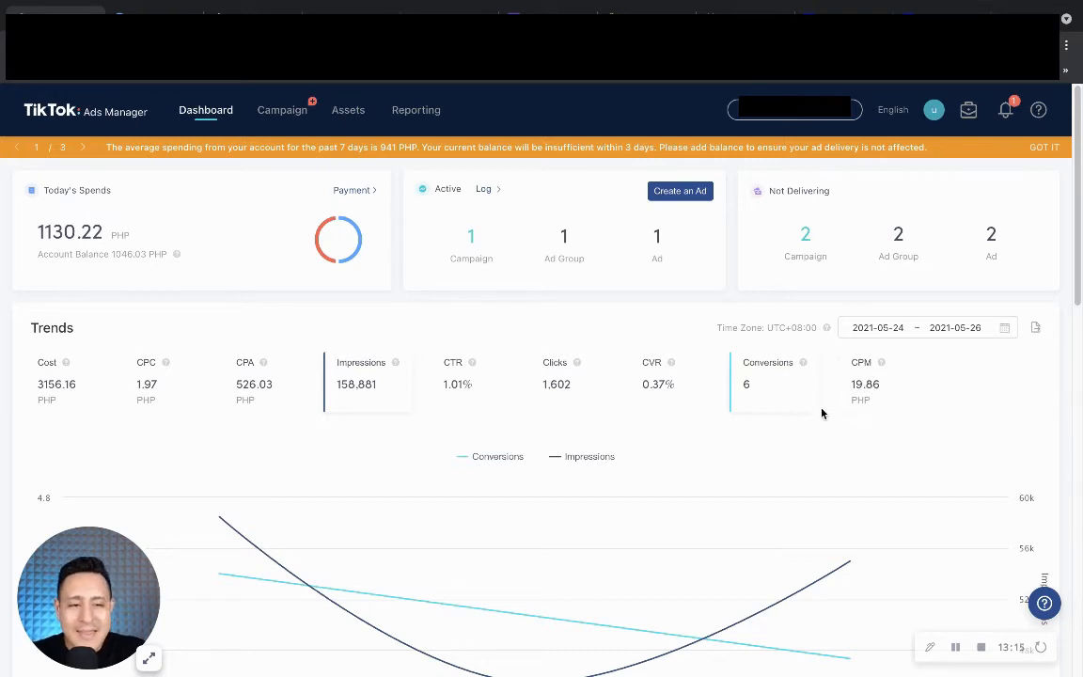
Review the Dashboard panels, then go to the Campaign list with its one active campaign.
scroll(630, 394, down, 3)
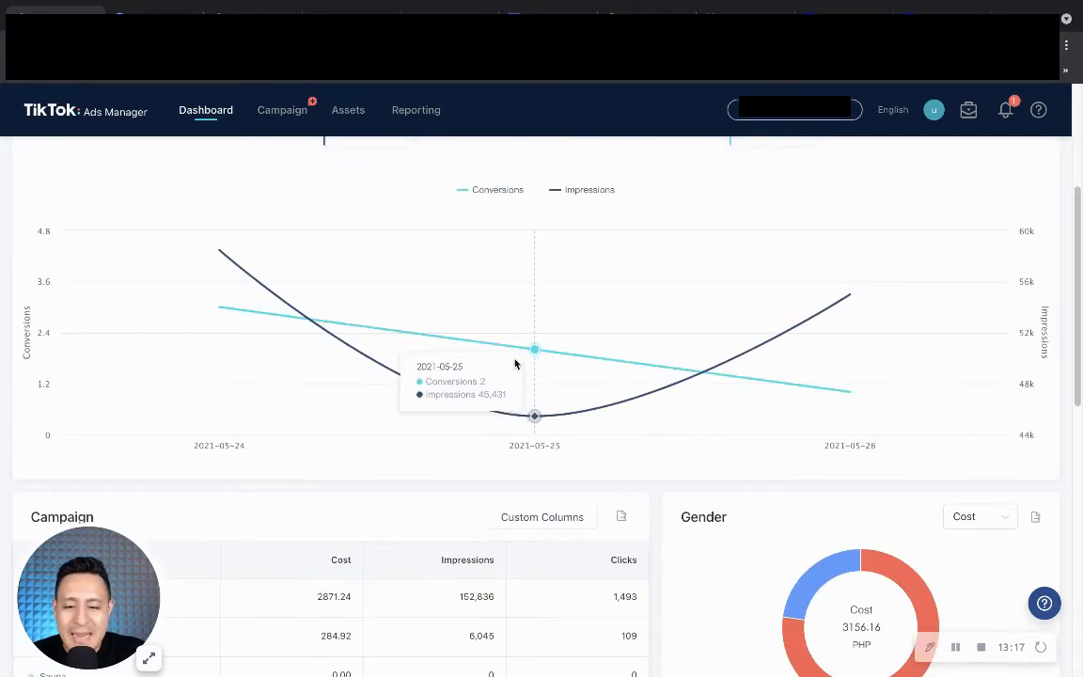
scroll(508, 362, down, 4)
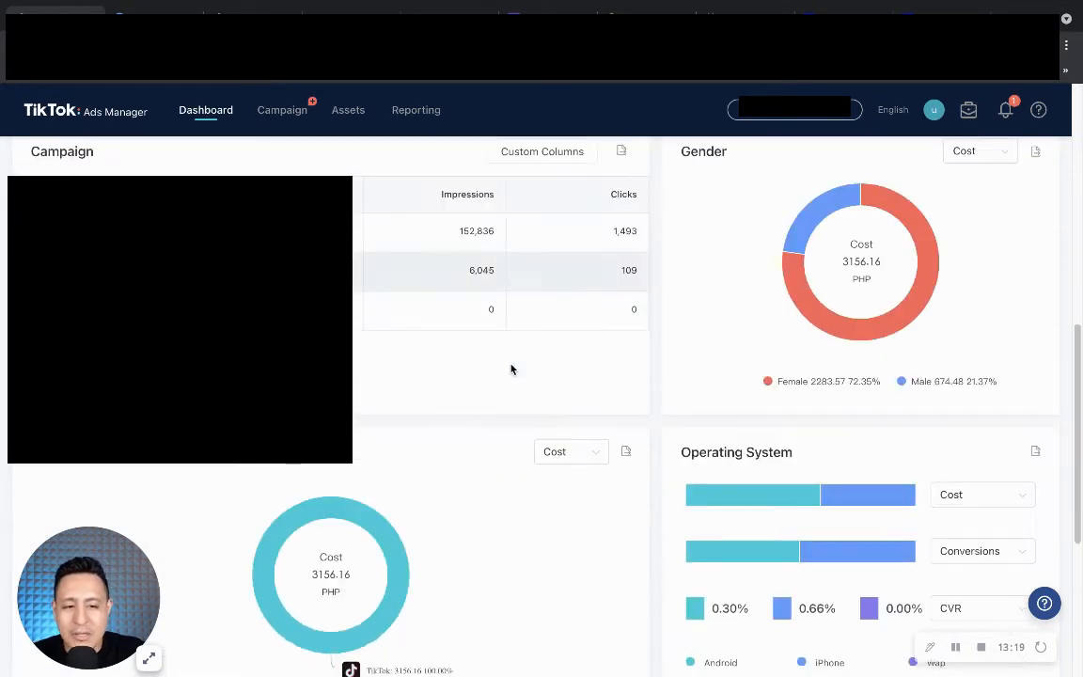
scroll(640, 368, down, 3)
scroll(506, 374, up, 10)
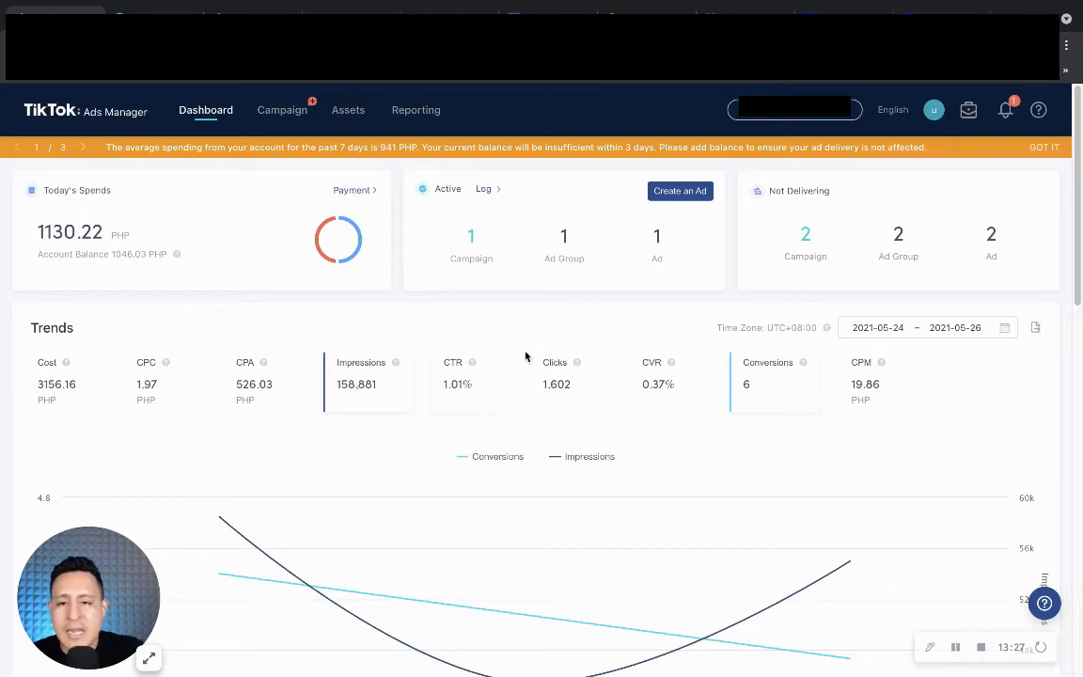
click(276, 112)
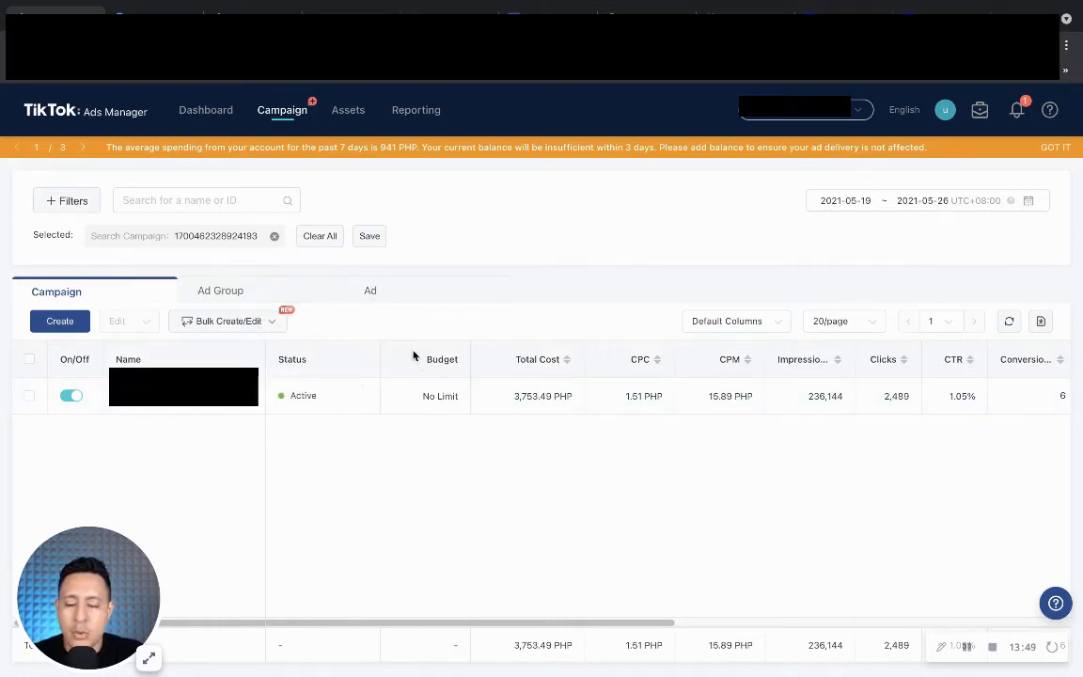
Start creating a new campaign from the Campaign page.
click(62, 323)
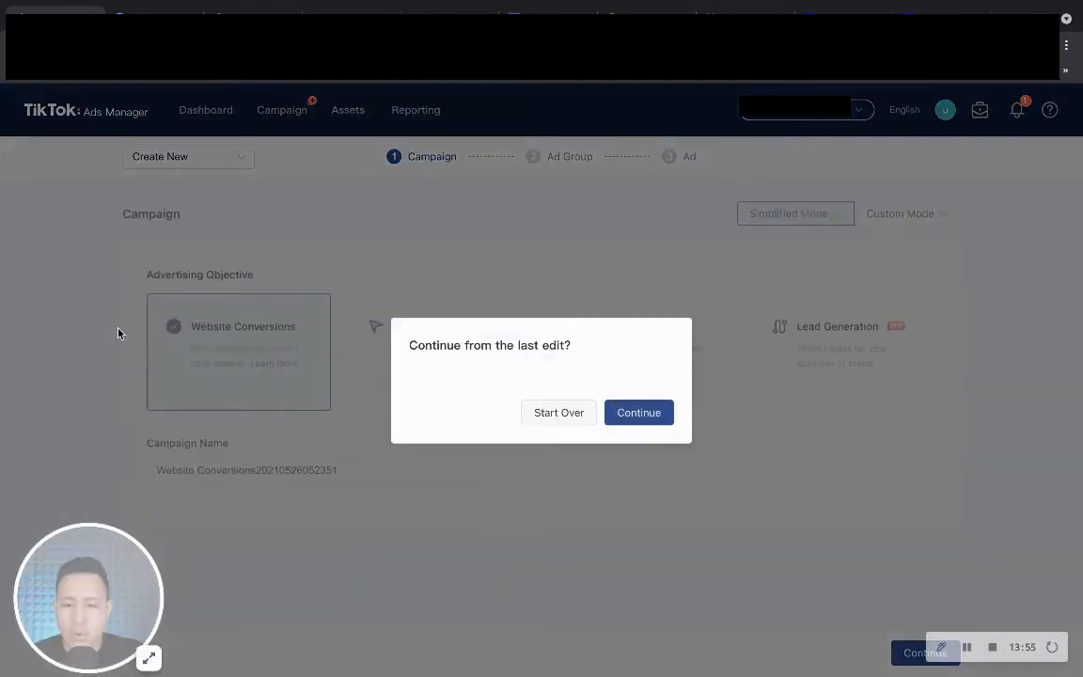
Discard the old draft, name the Website Conversions campaign 'Testing', and continue to the ad group.
click(569, 416)
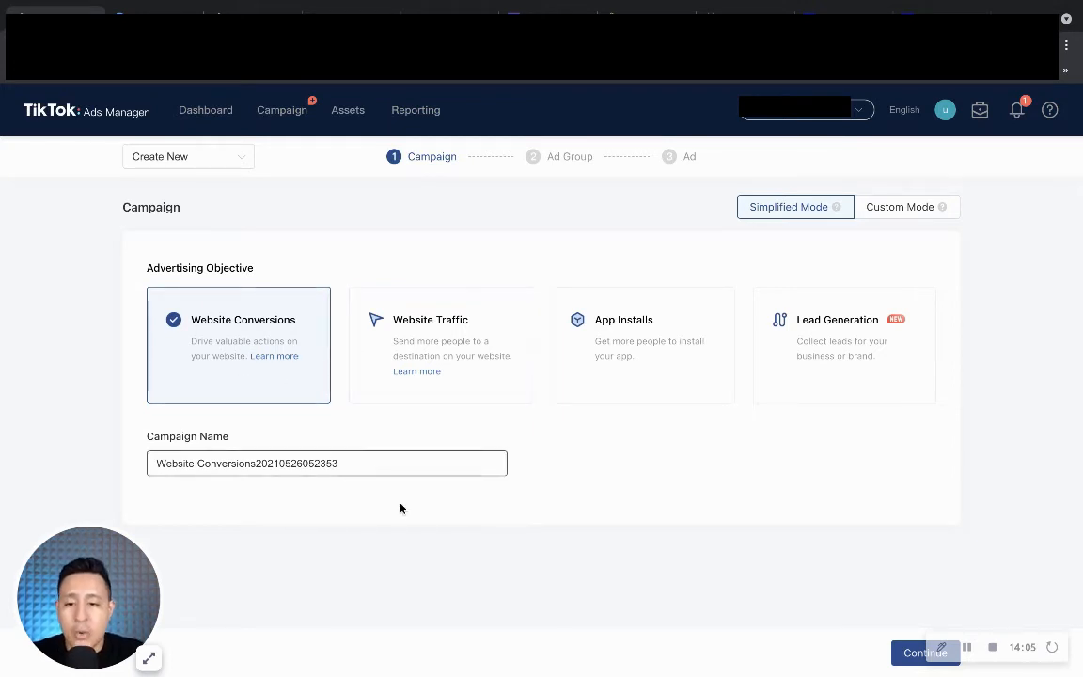
double_click(358, 463)
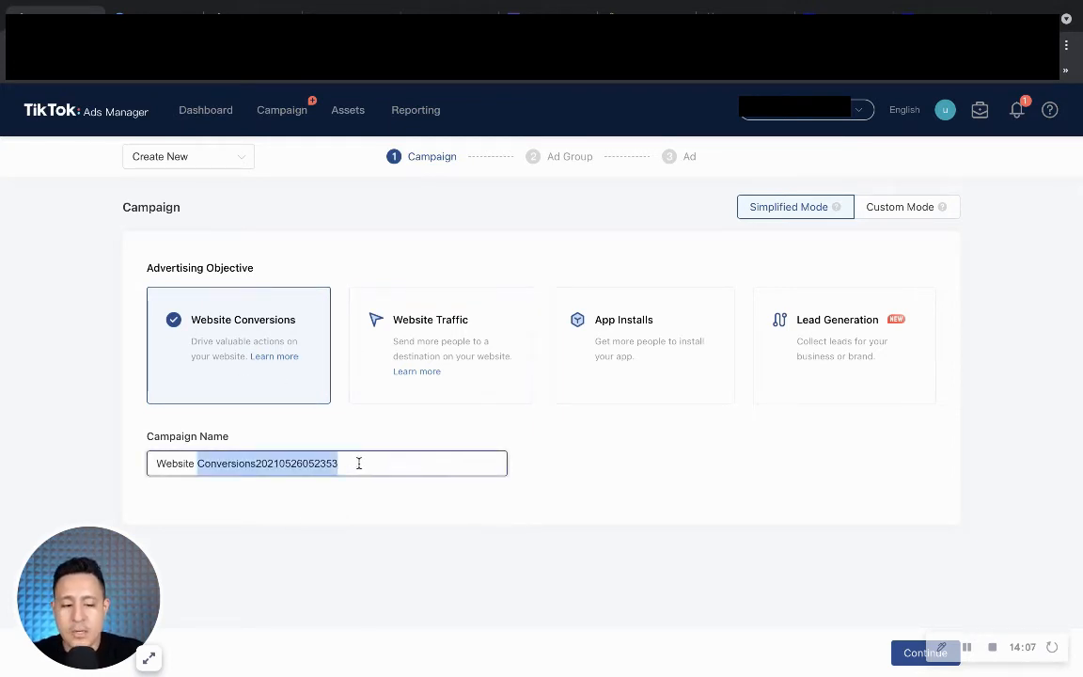
key(ctrl+a)
key(BackSpace)
text(Test)
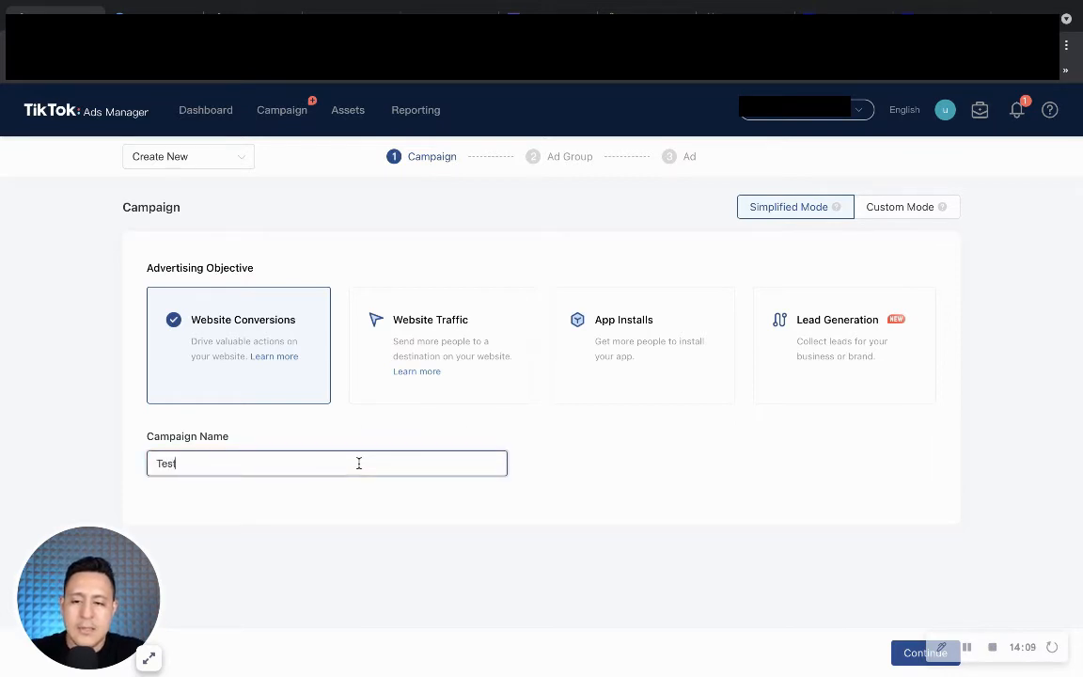
text(ing)
click(565, 516)
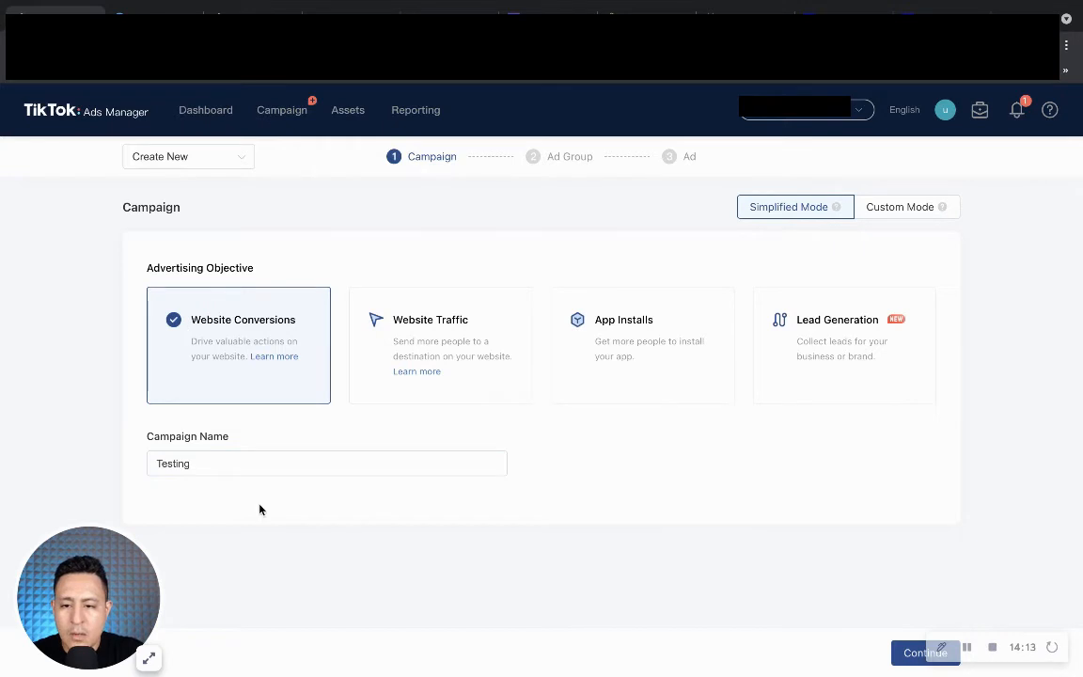
click(907, 656)
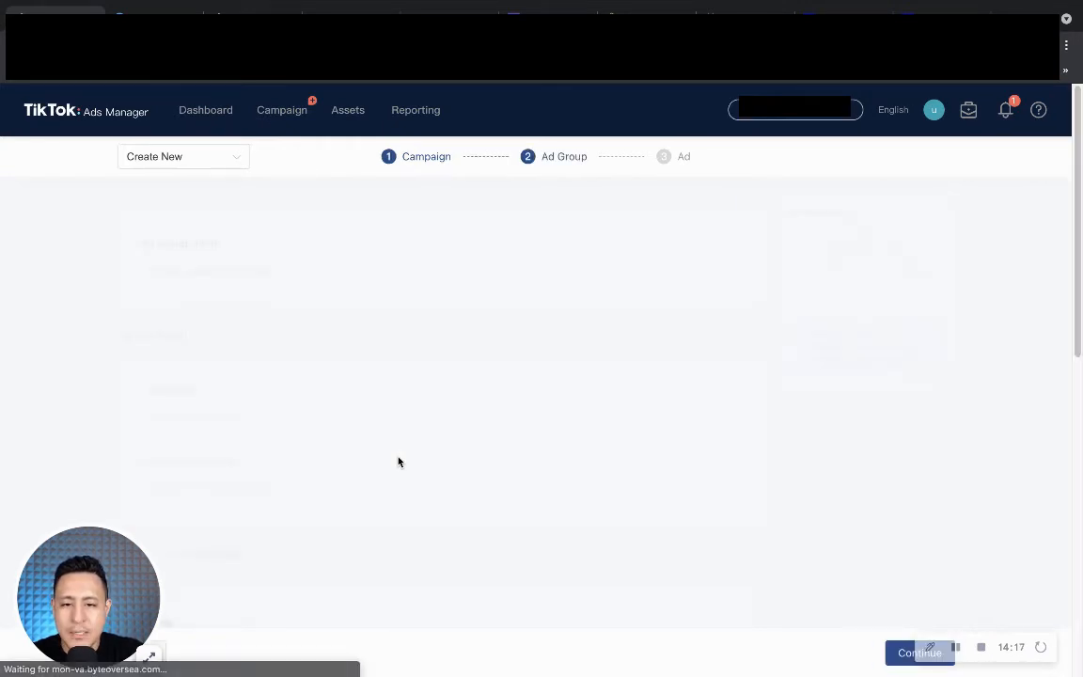
Choose the store's TikTok pixel and set the optimization event to Complete Payment.
scroll(280, 404, down, 1)
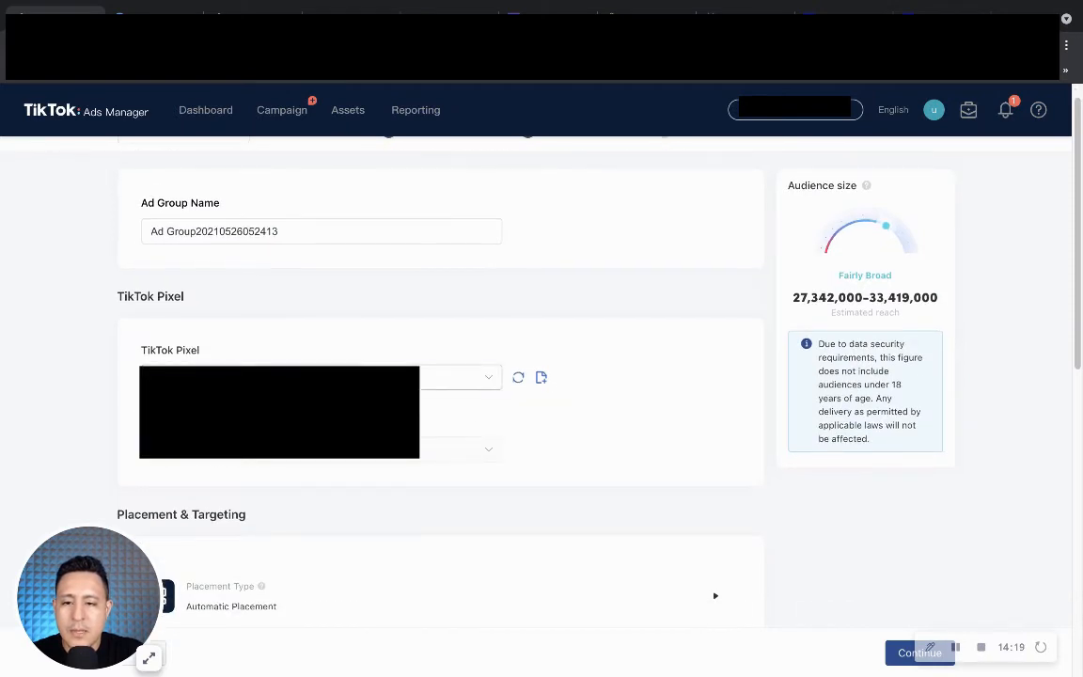
click(292, 378)
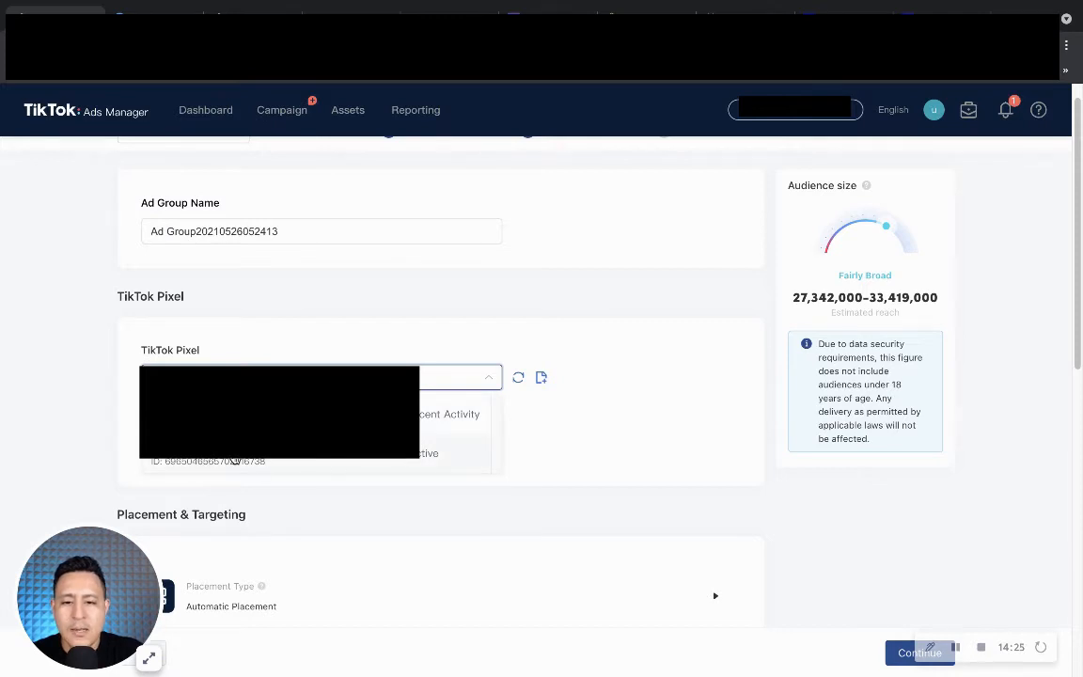
click(192, 459)
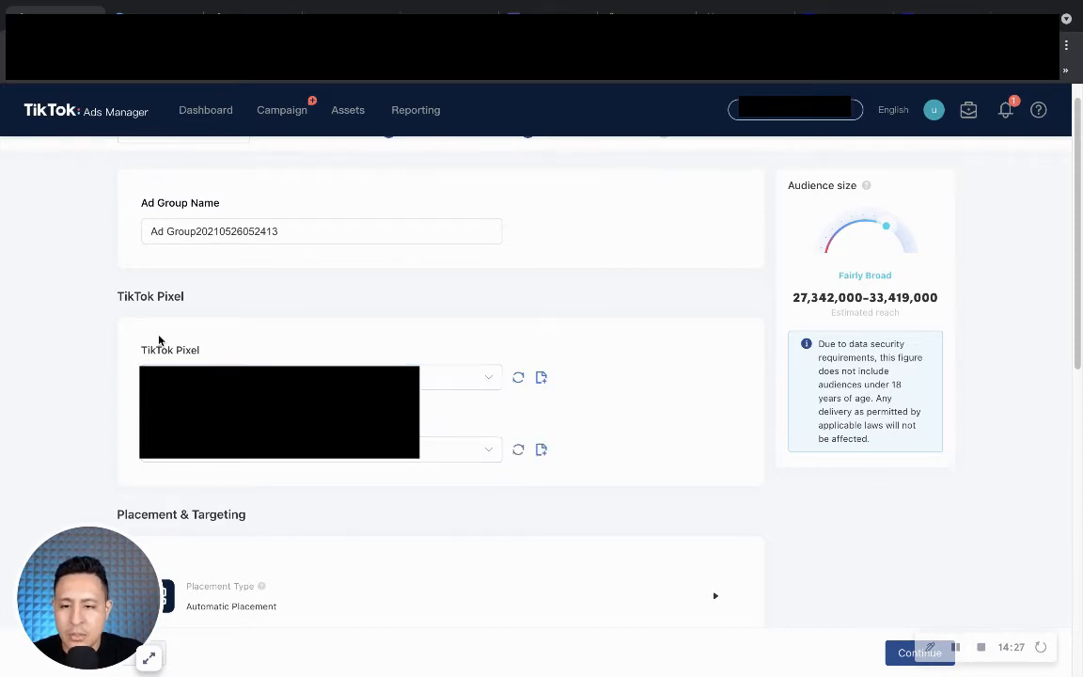
scroll(151, 348, down, 3)
scroll(218, 331, up, 1)
click(184, 276)
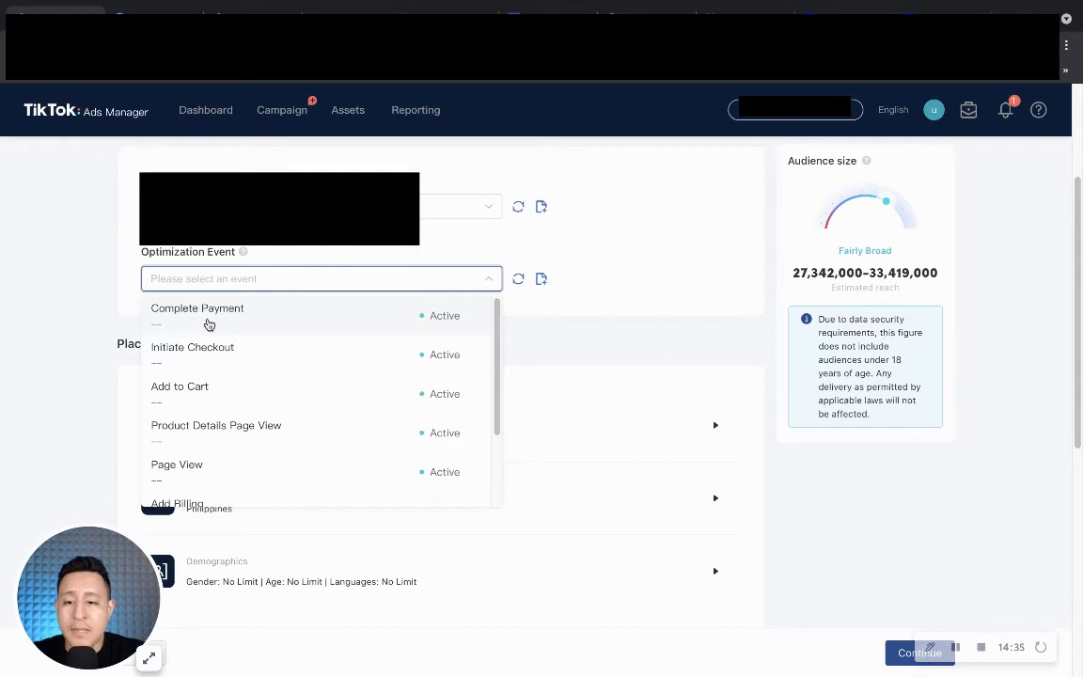
click(208, 318)
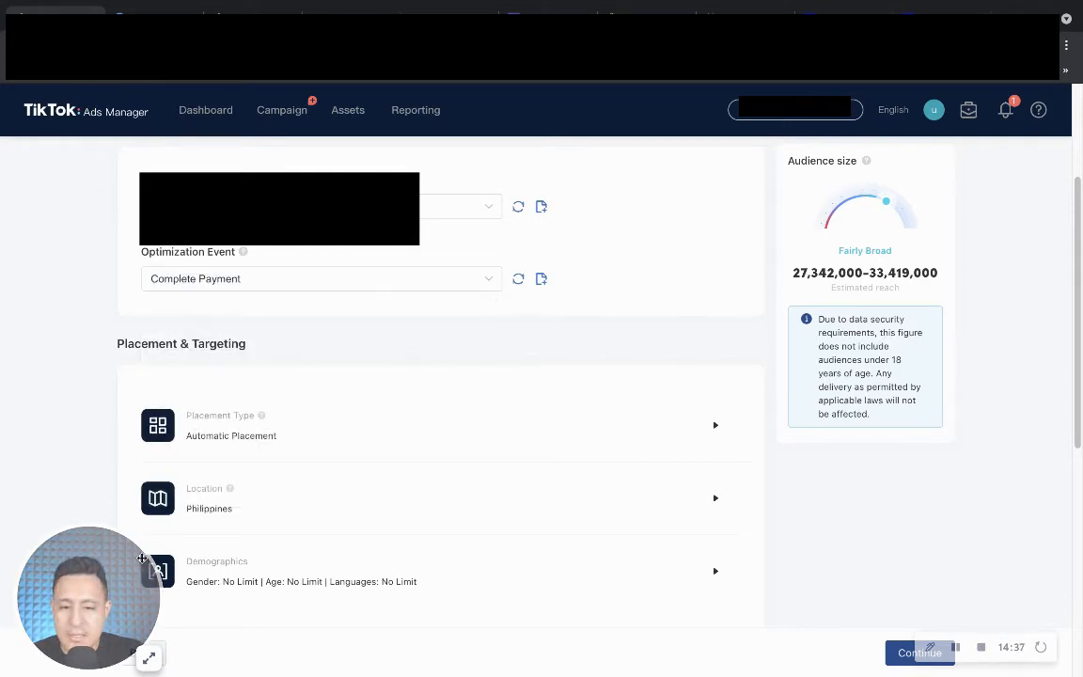
drag(136, 545, 1053, 537)
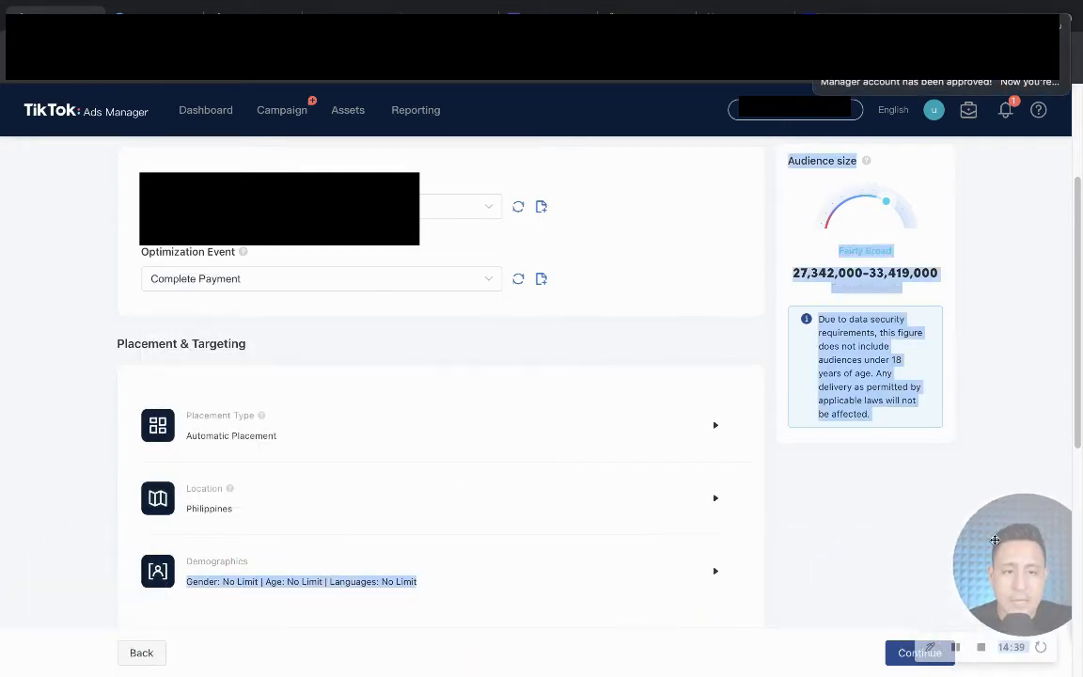
Switch to manual placement and deselect Helo and Pangle.
scroll(323, 402, down, 1)
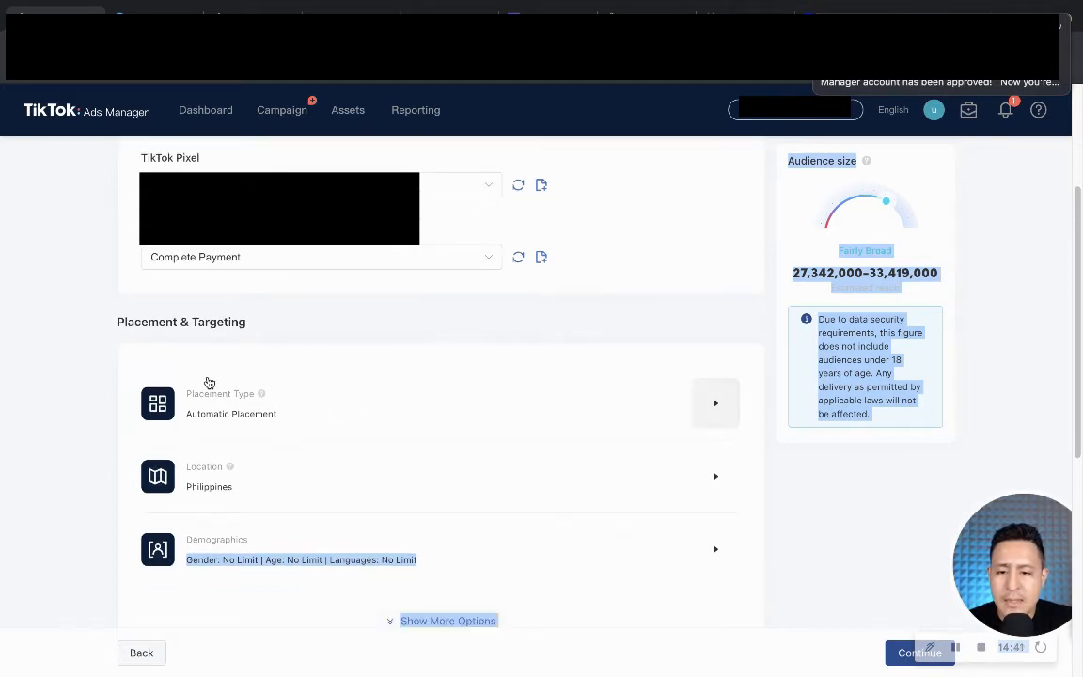
click(717, 405)
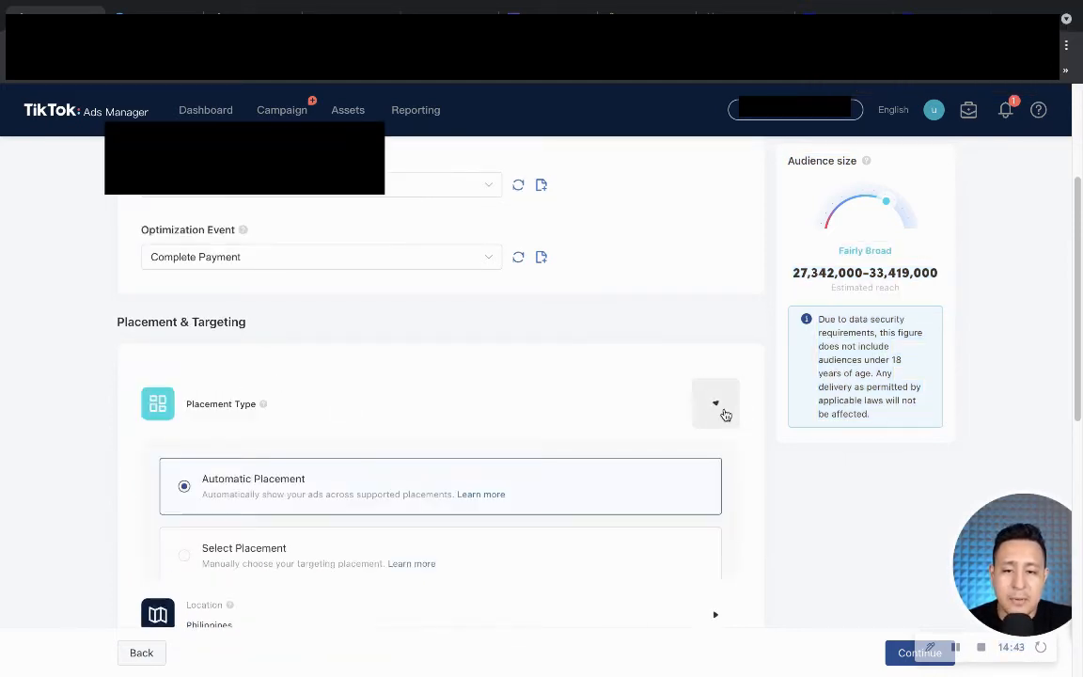
scroll(415, 380, down, 3)
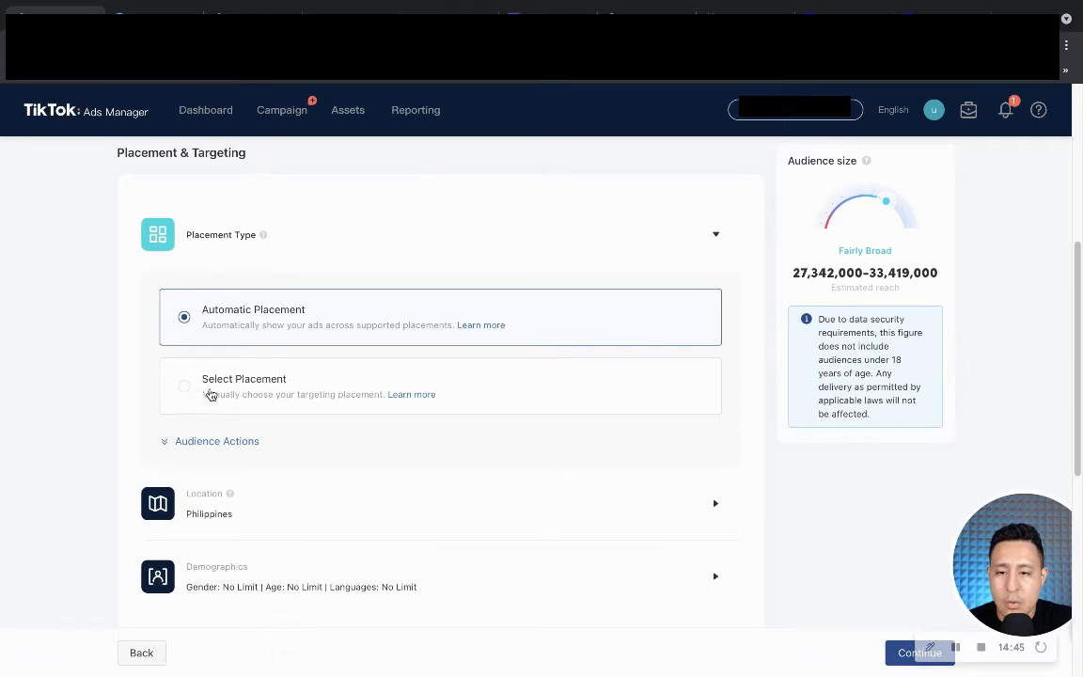
click(182, 385)
scroll(150, 391, down, 1)
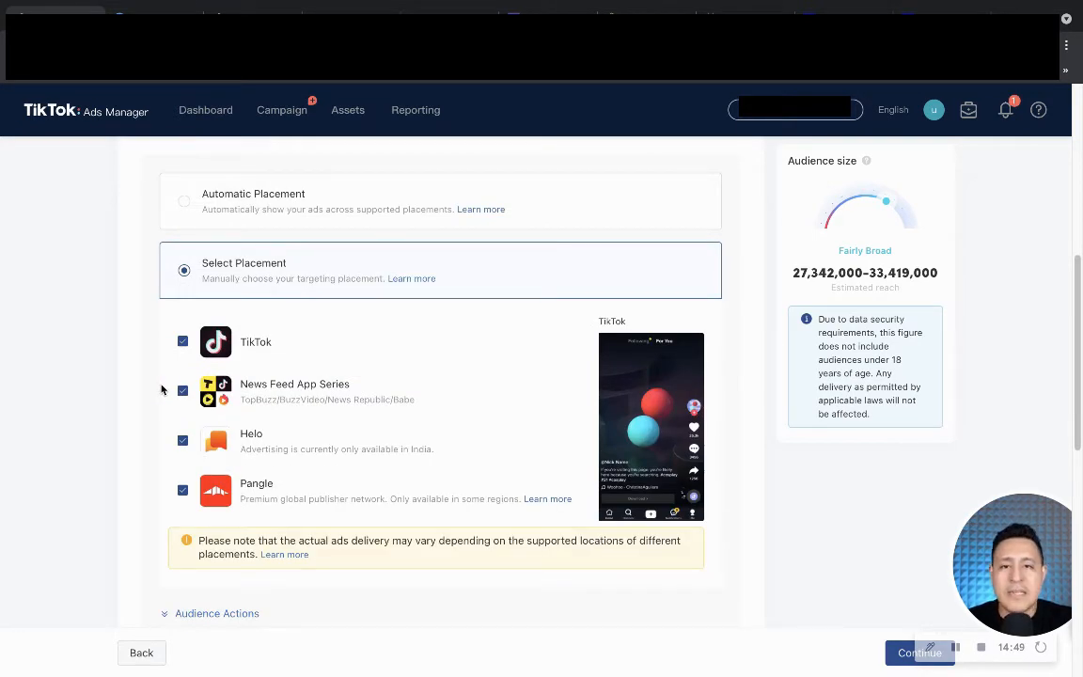
click(179, 442)
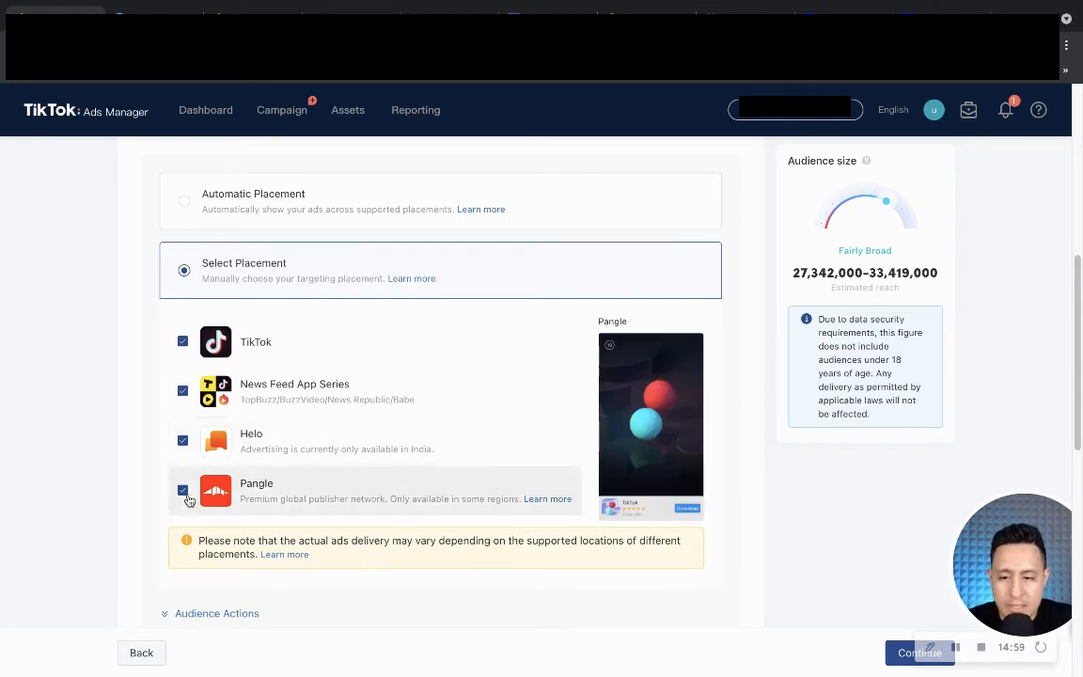
click(184, 490)
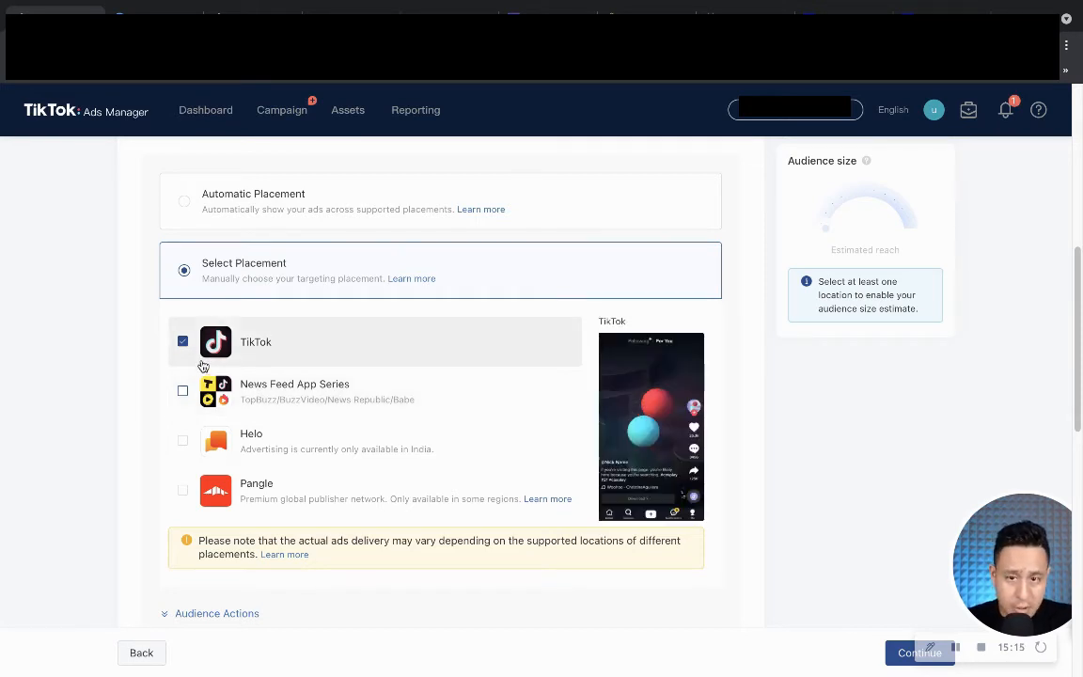
Expand the audience action settings, keeping User Comment and Video Download switched on.
scroll(207, 366, down, 1)
scroll(212, 520, down, 1)
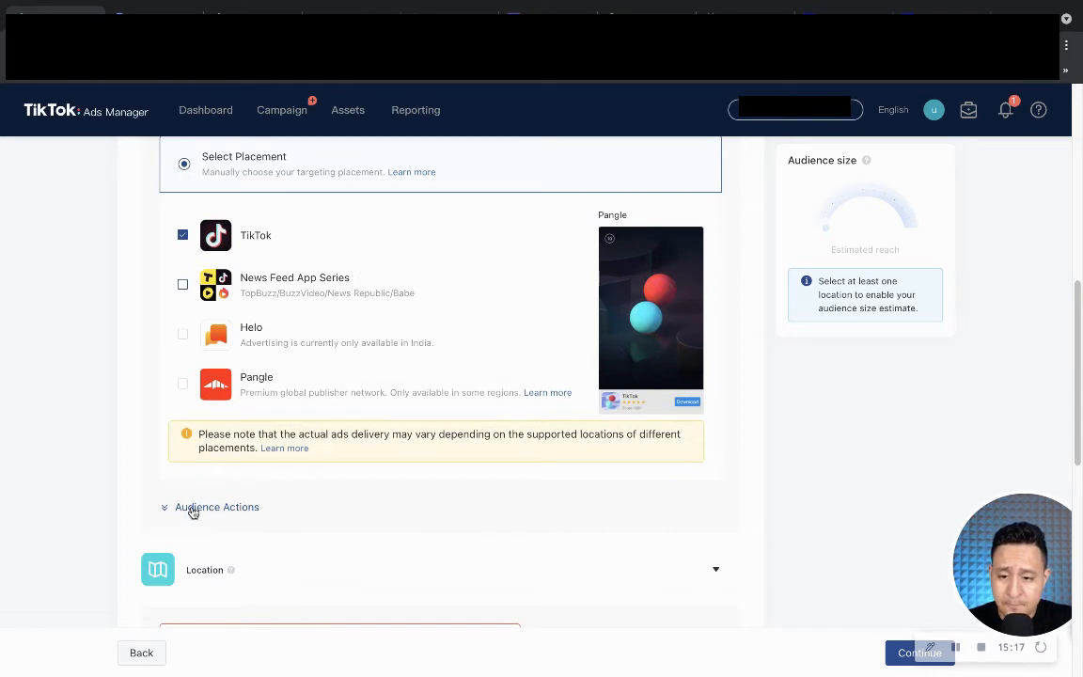
scroll(191, 498, down, 1)
click(177, 478)
scroll(205, 428, down, 3)
scroll(199, 366, up, 1)
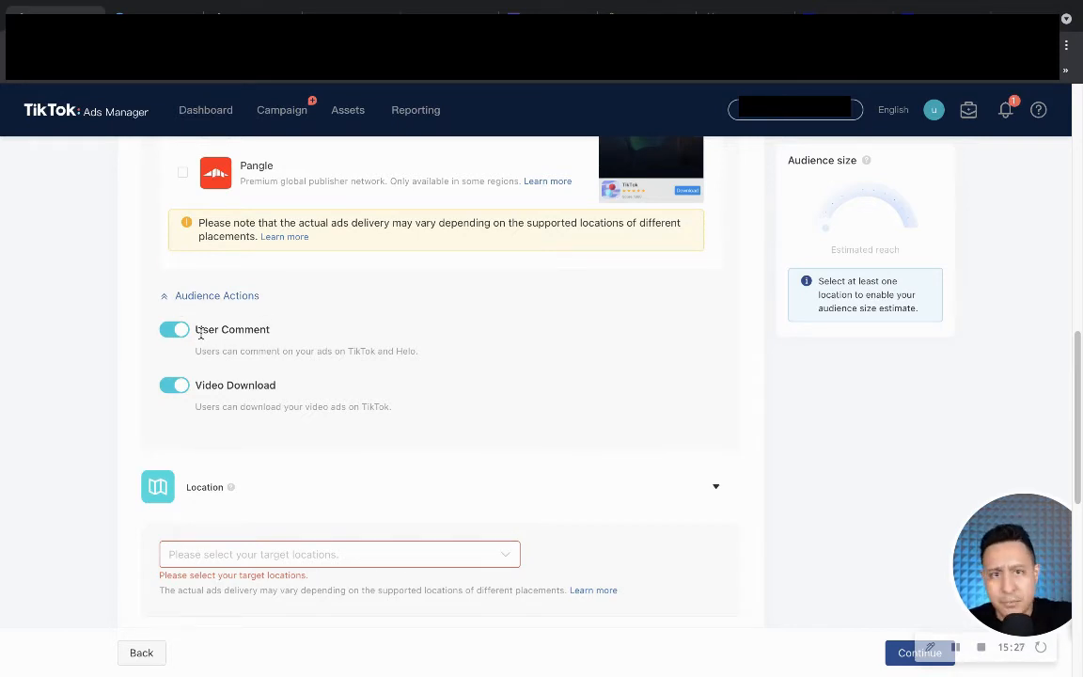
Target the Philippines as the ad group's location, leaving video downloads enabled.
click(182, 391)
click(177, 389)
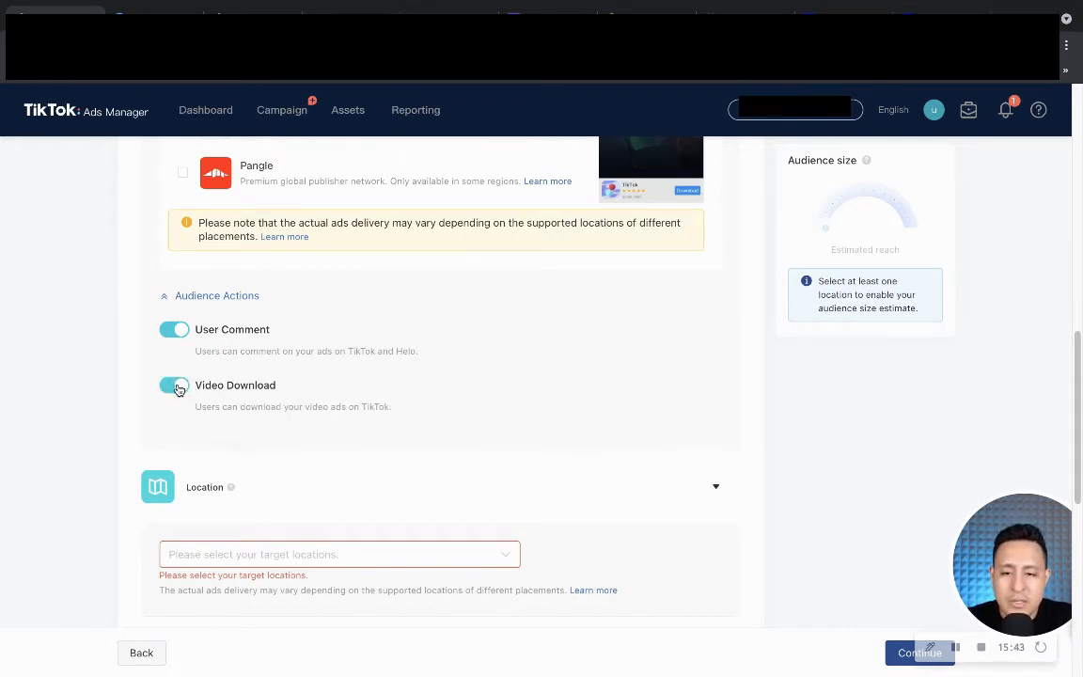
scroll(213, 382, down, 1)
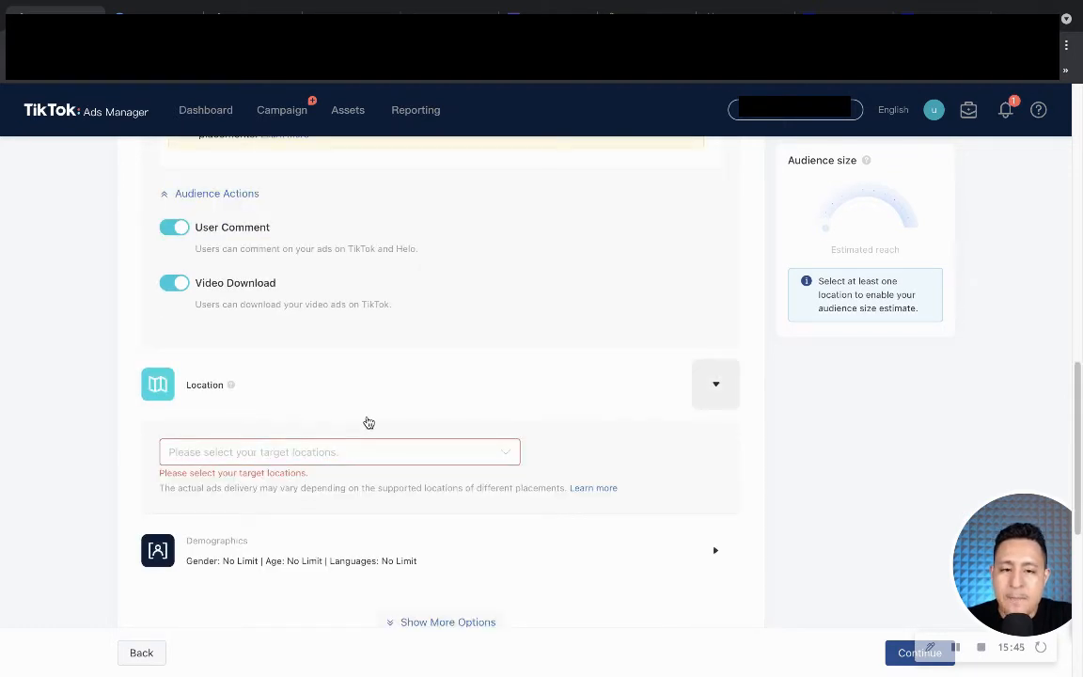
click(242, 455)
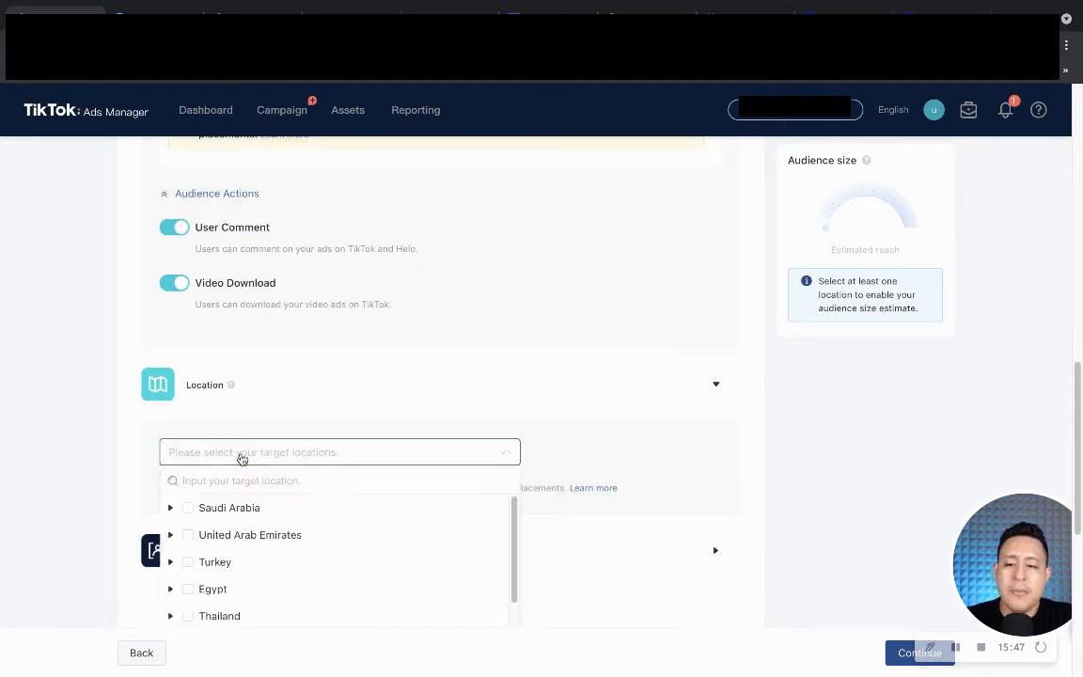
scroll(223, 510, down, 1)
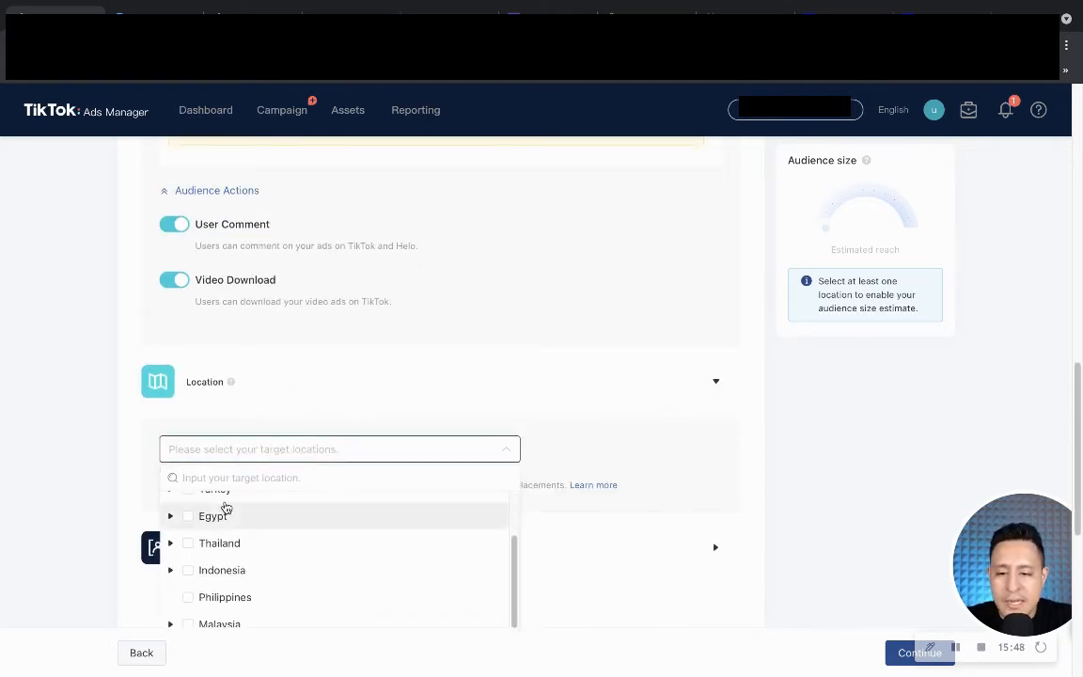
click(189, 603)
click(743, 396)
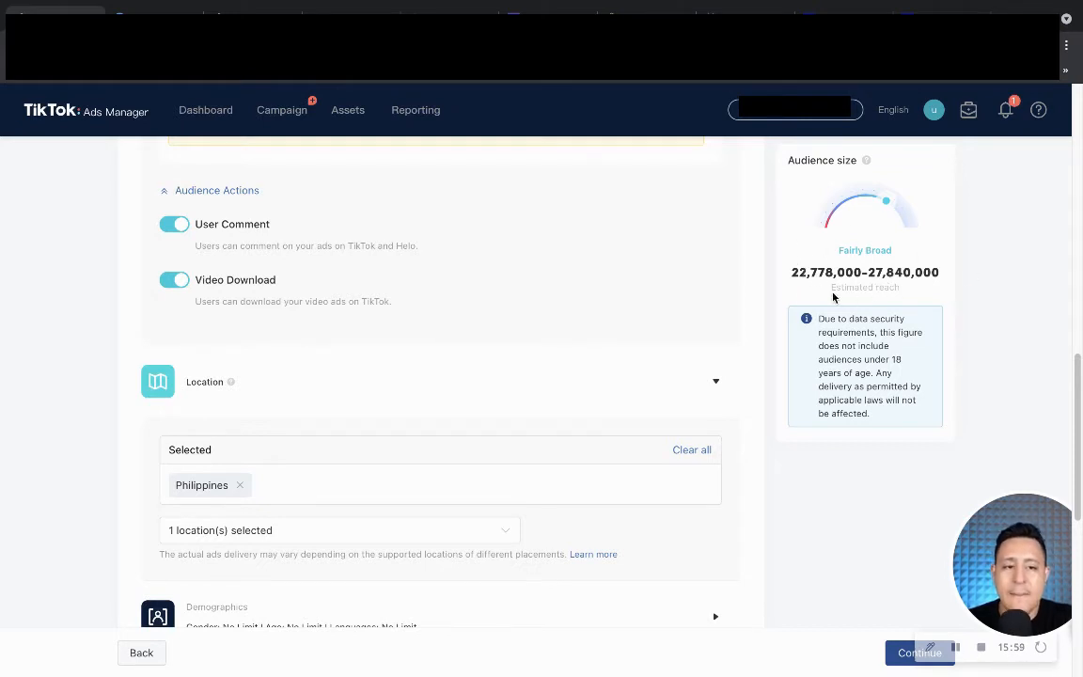
Collapse the Placement Type and Location sections to their summaries.
scroll(524, 381, down, 2)
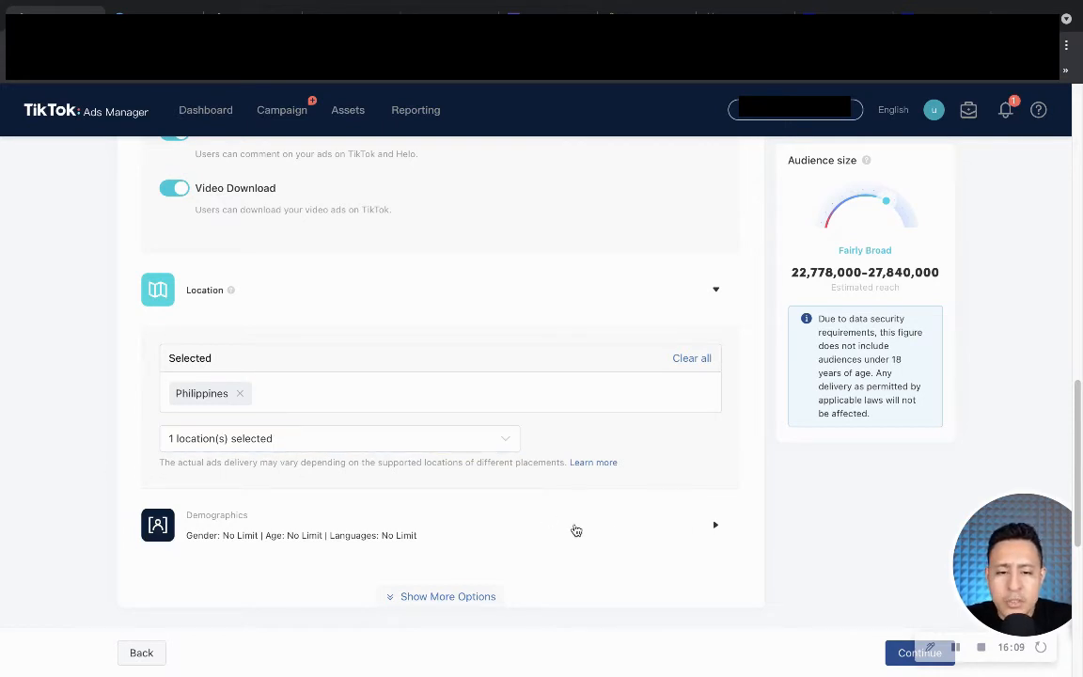
scroll(203, 442, down, 1)
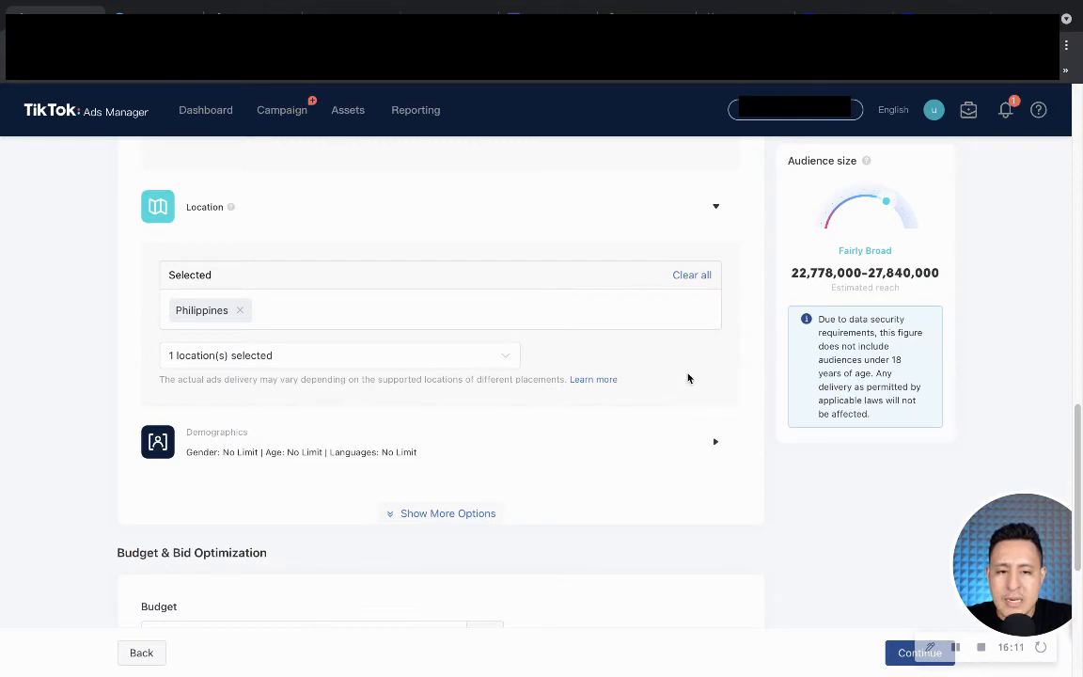
scroll(348, 426, up, 5)
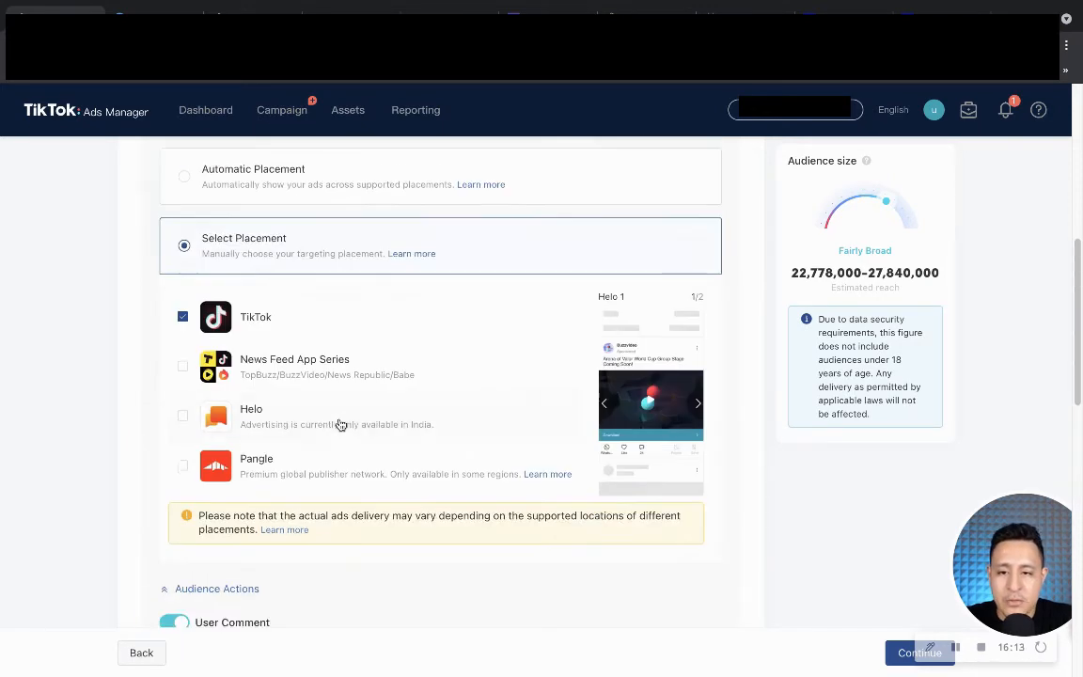
scroll(340, 425, up, 4)
scroll(320, 413, down, 1)
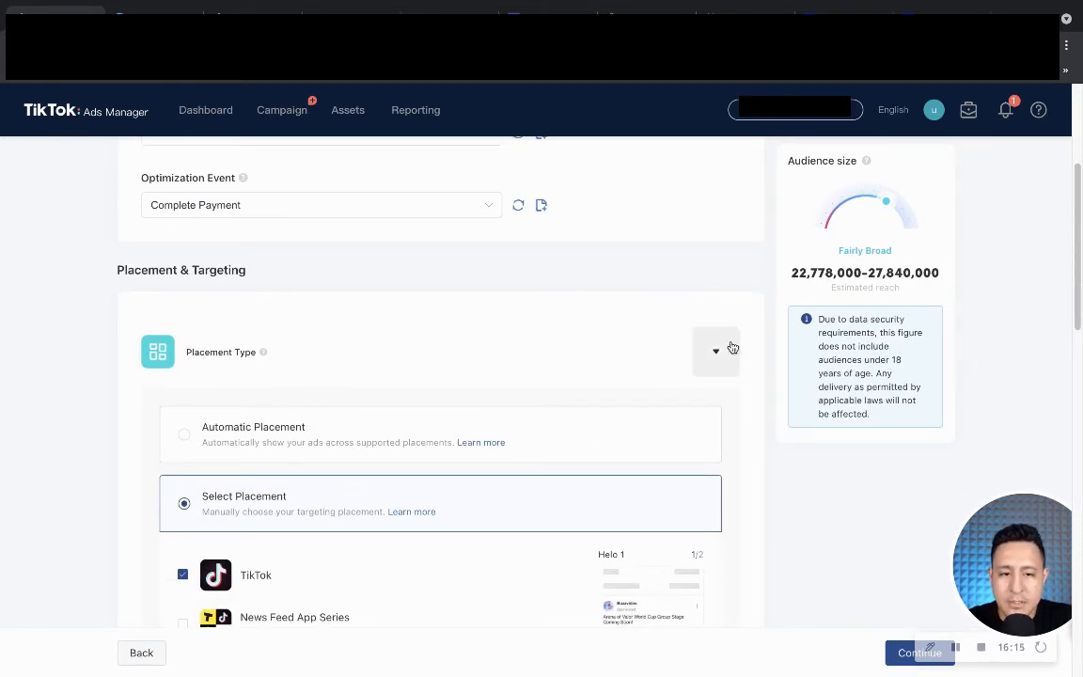
click(716, 350)
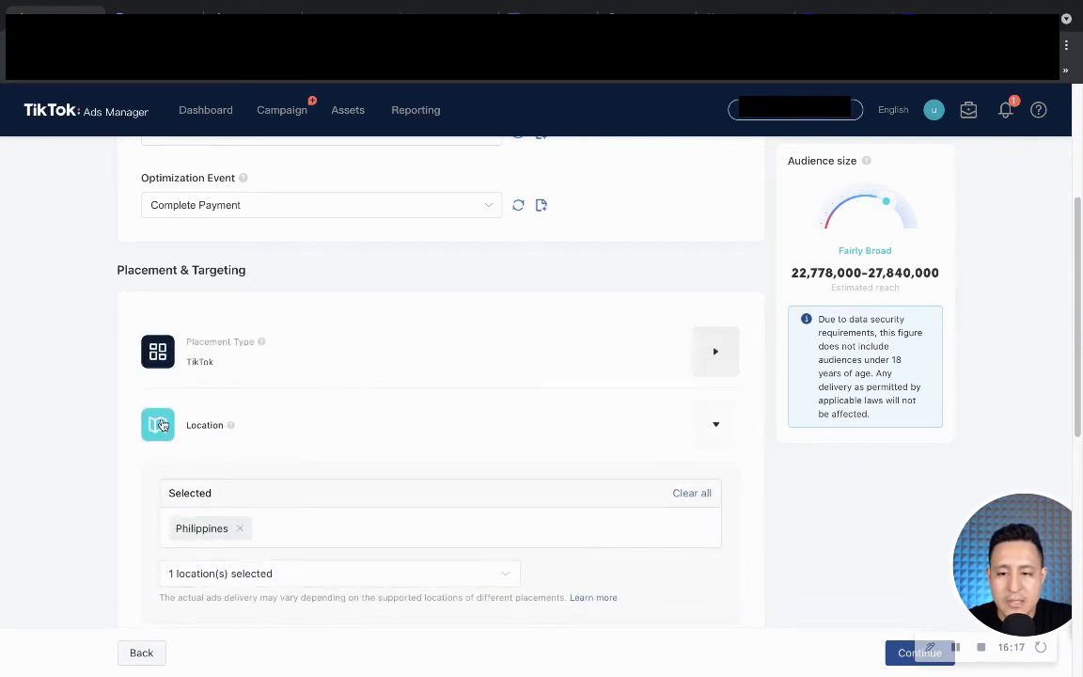
scroll(353, 402, down, 1)
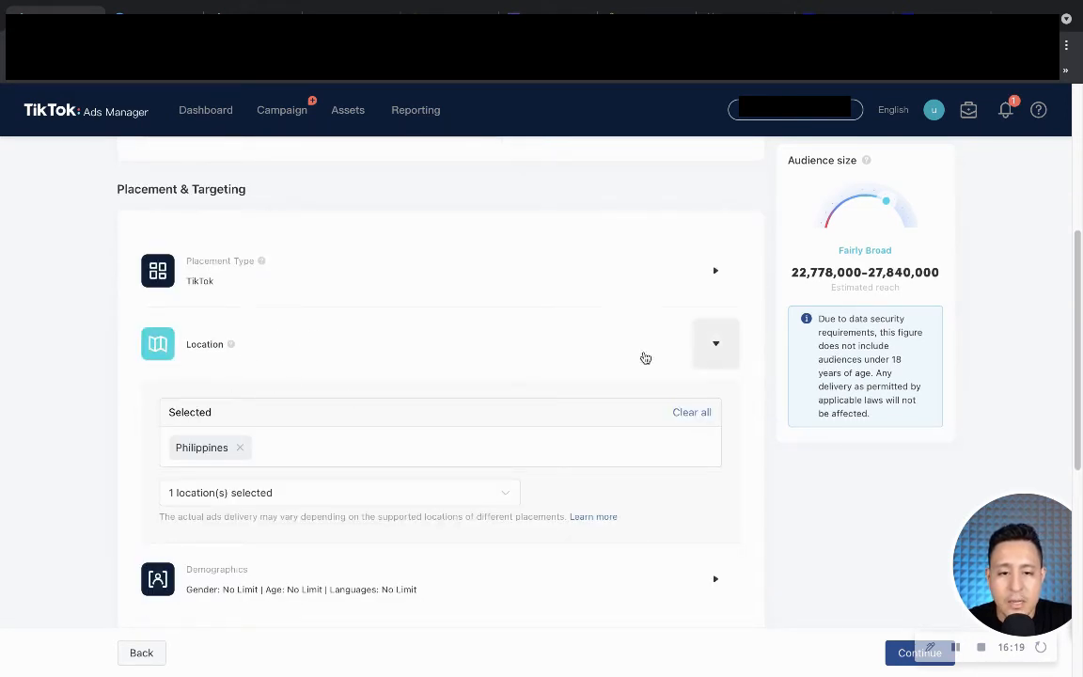
click(713, 344)
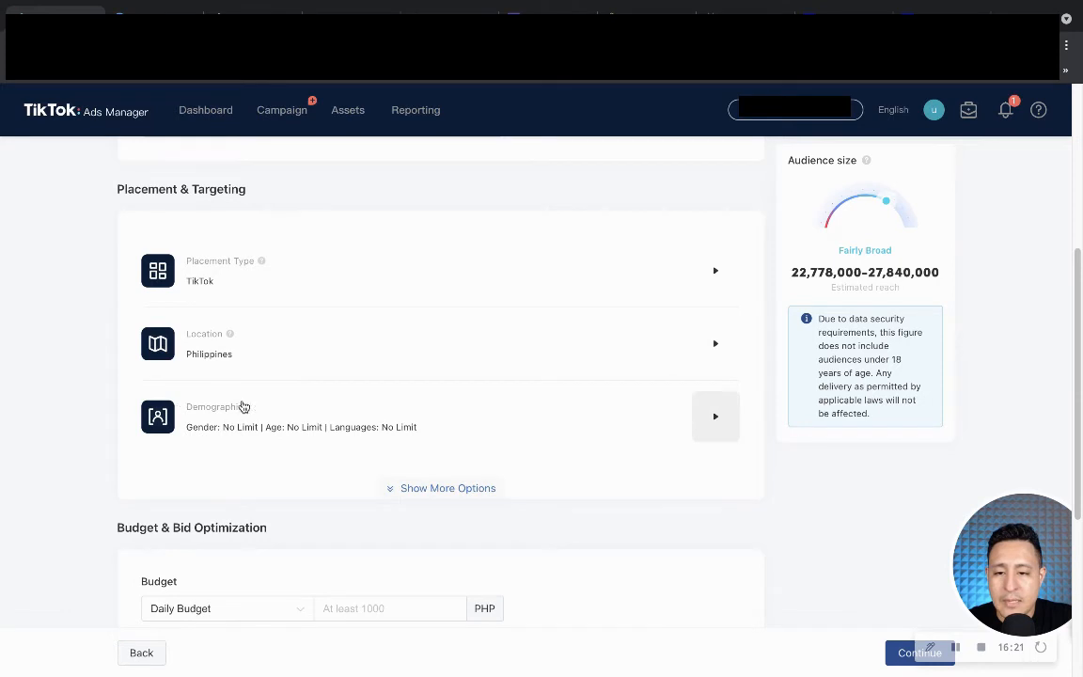
Target ages 18-24, 25-34, 35-44, 45-54 and 55+, leaving out 13-17.
click(710, 420)
scroll(314, 426, down, 3)
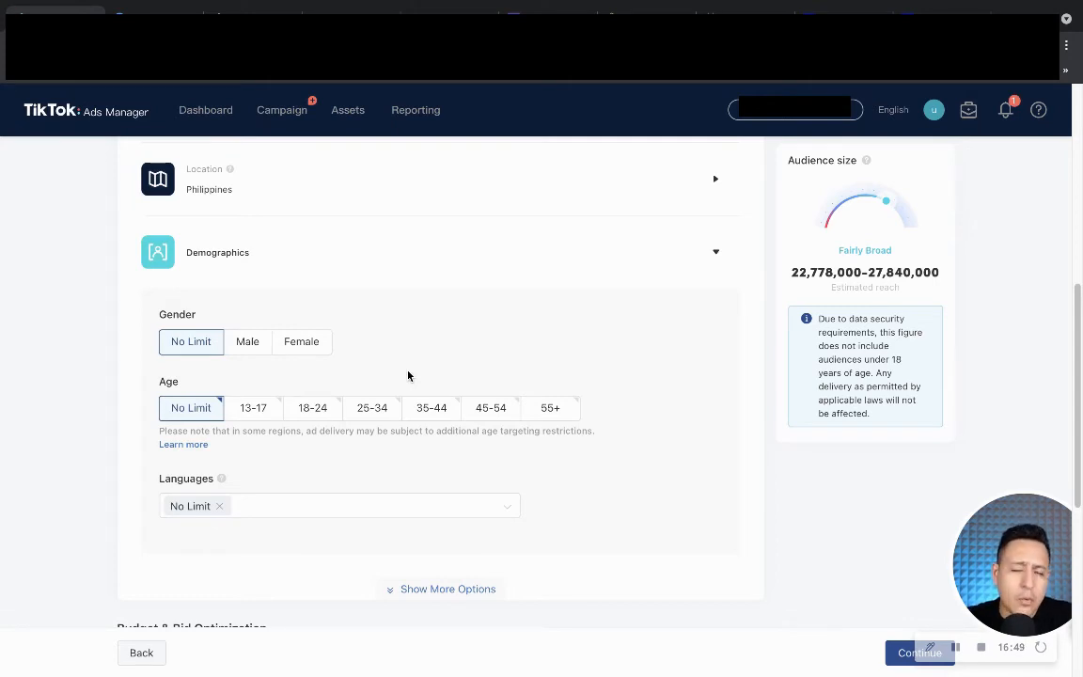
click(315, 422)
click(375, 413)
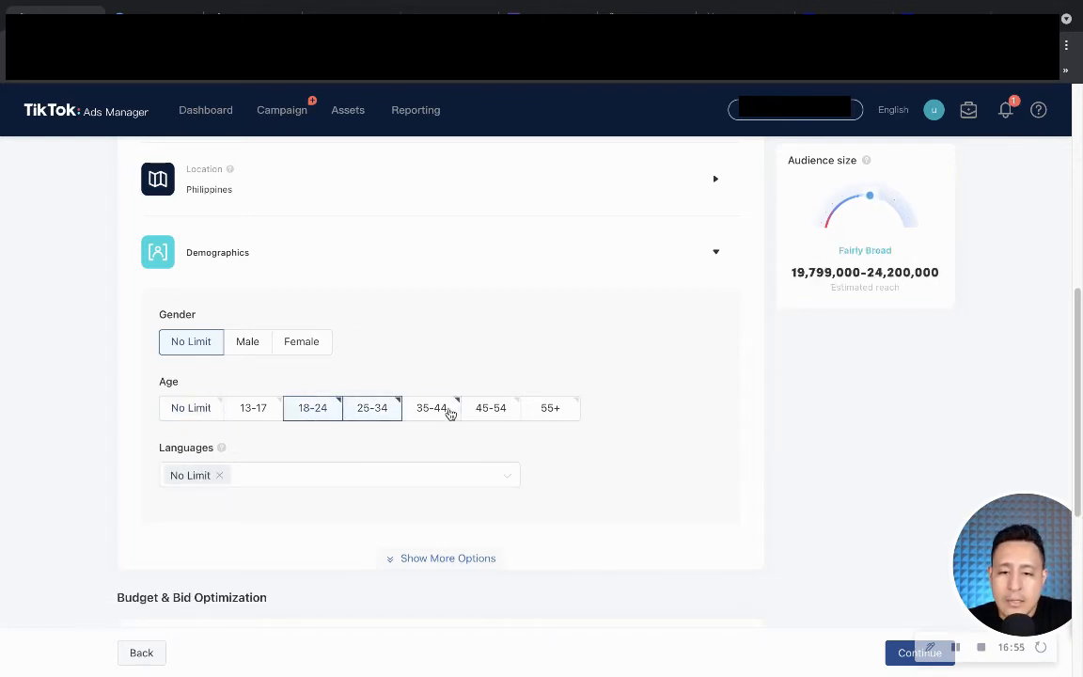
click(432, 412)
click(555, 412)
click(497, 414)
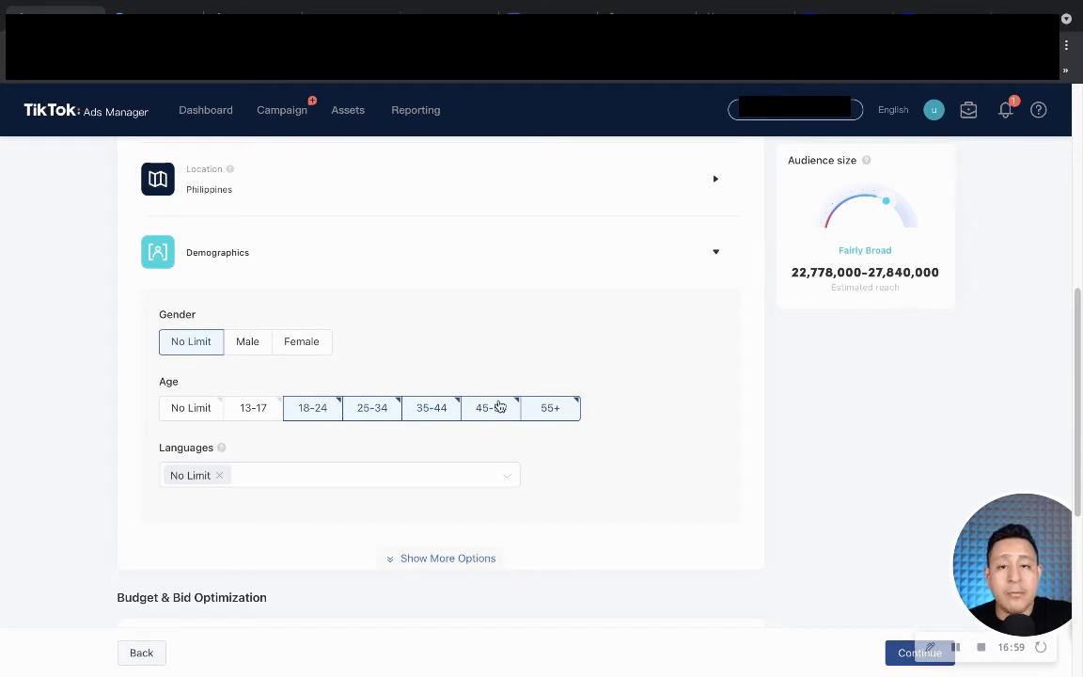
click(553, 410)
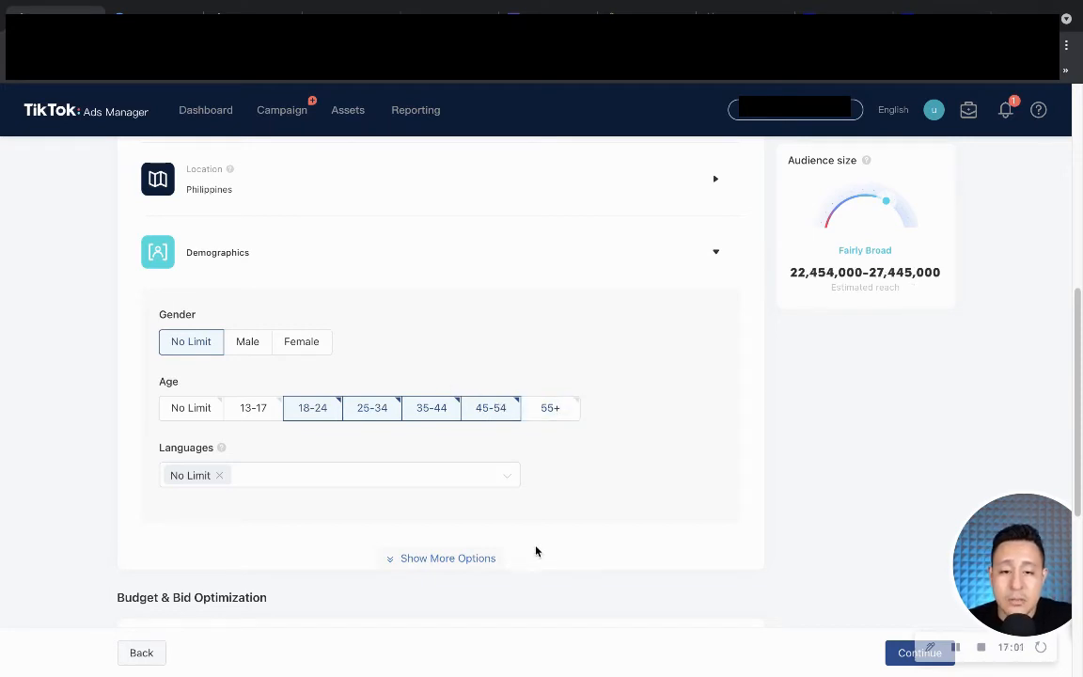
click(565, 416)
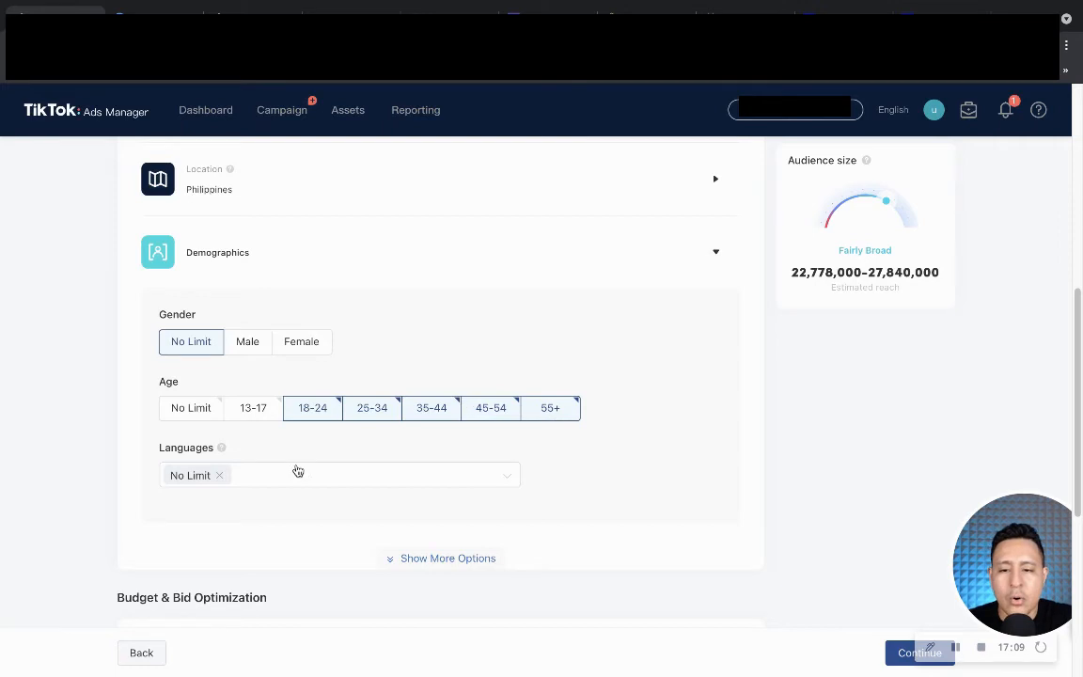
Reveal the Interest & Behavior and Device rows, collapsing Demographics to a summary.
scroll(304, 468, down, 1)
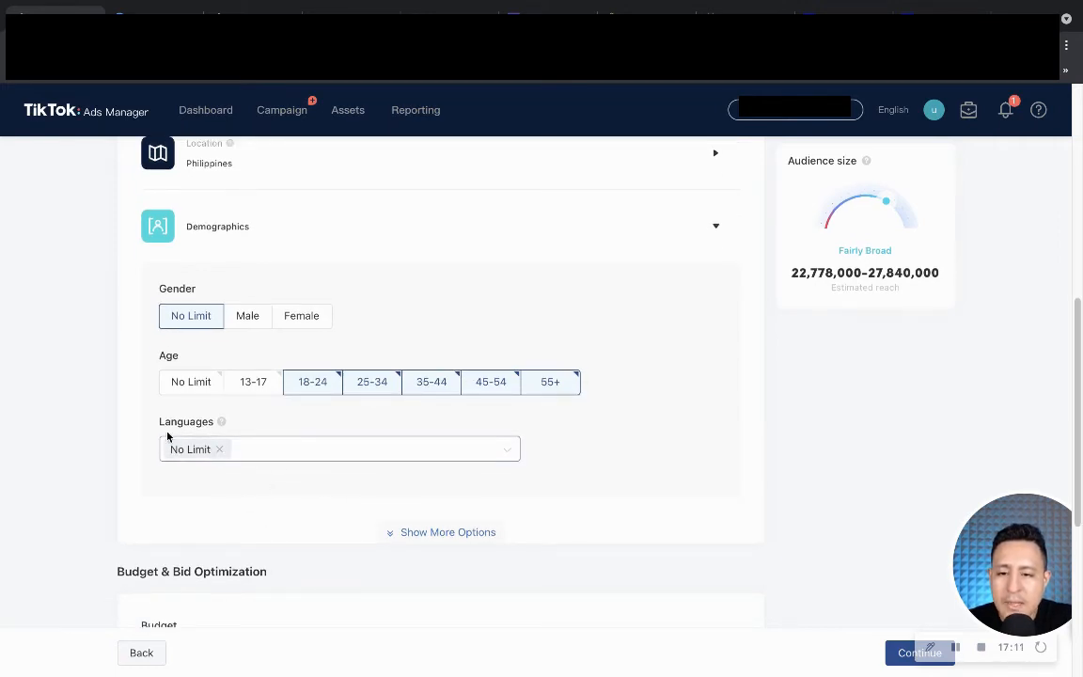
click(425, 534)
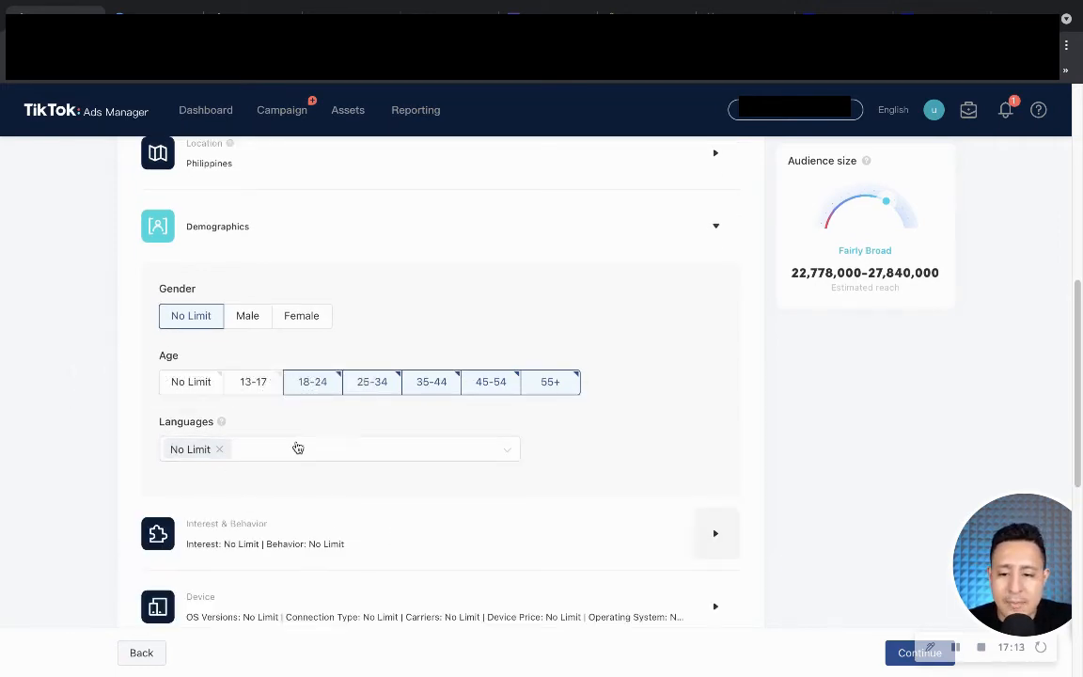
scroll(295, 447, down, 2)
scroll(425, 440, up, 3)
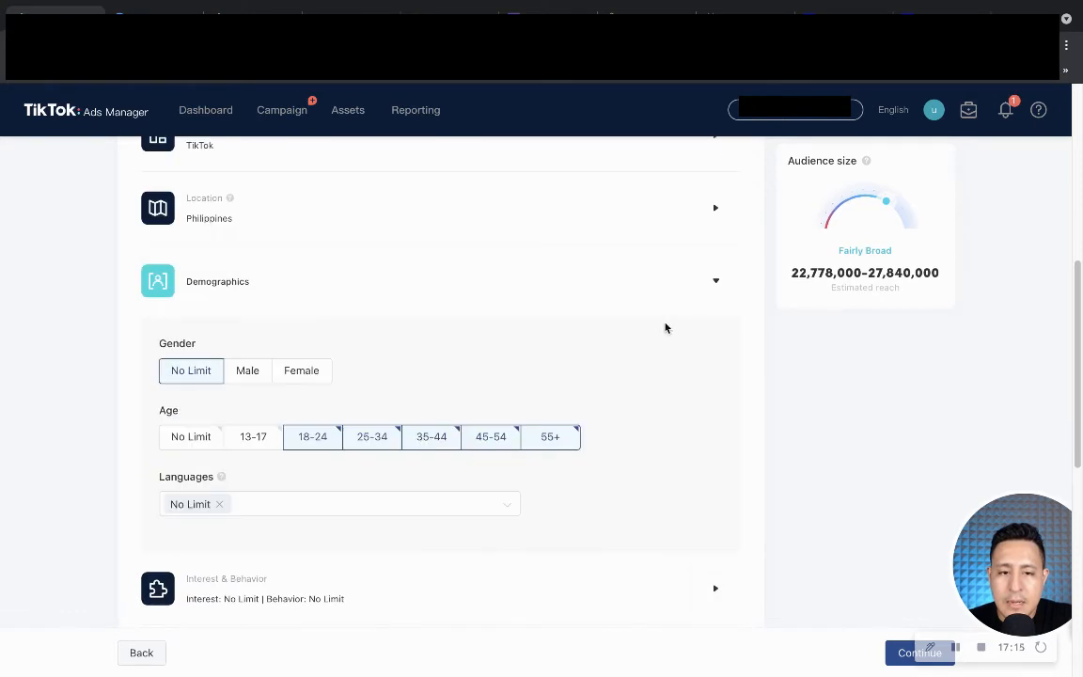
click(729, 280)
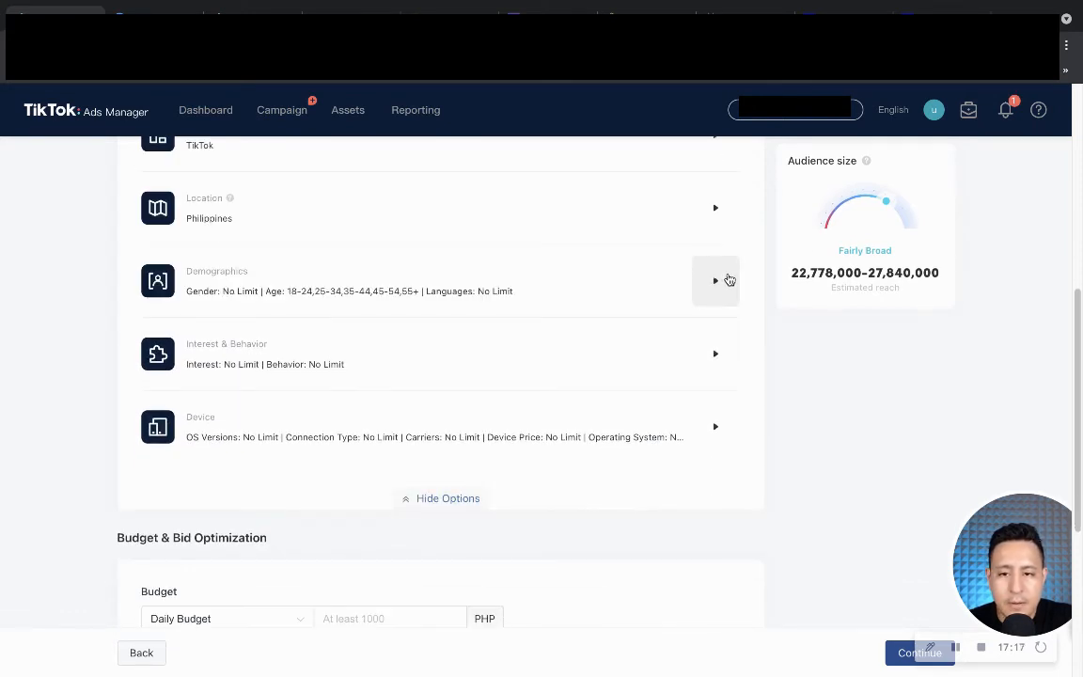
click(729, 280)
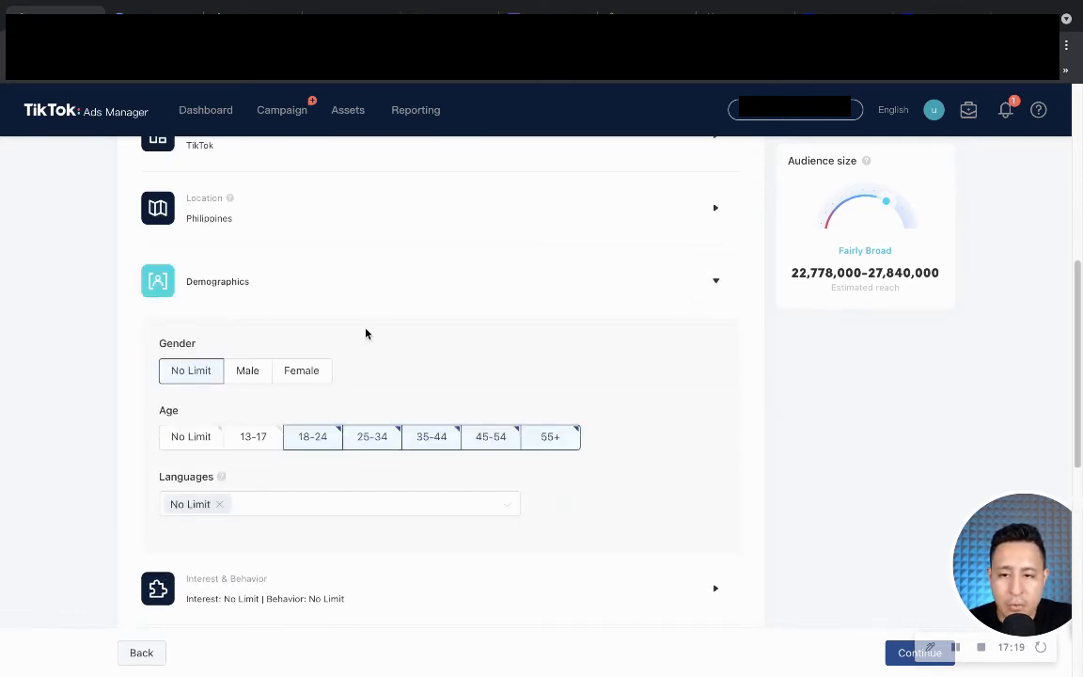
click(725, 282)
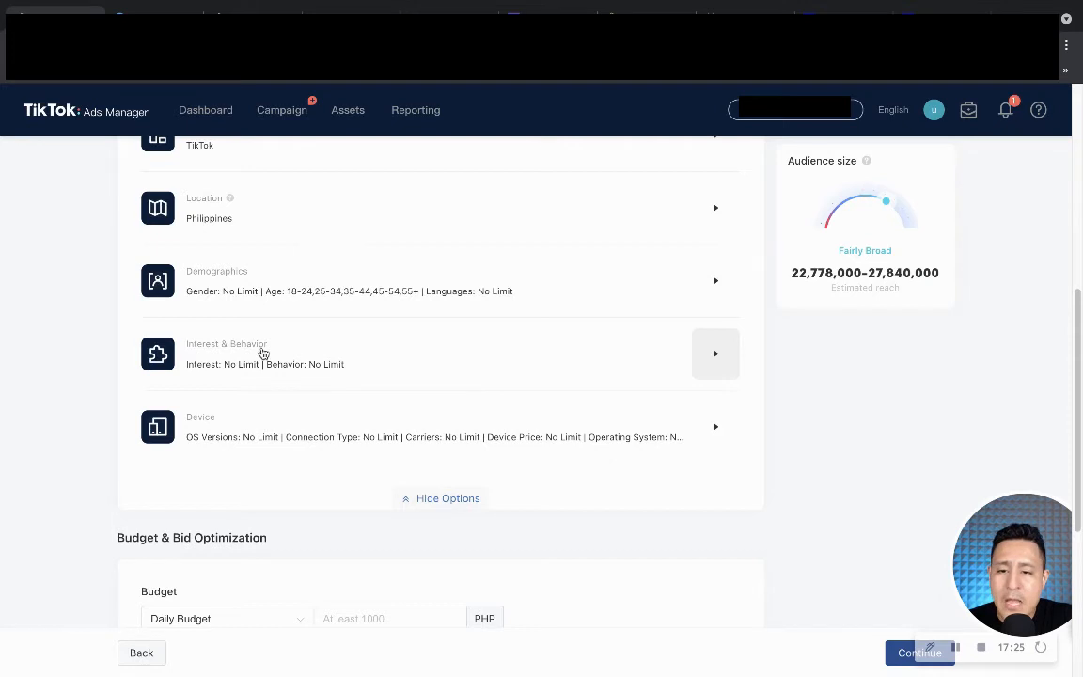
click(718, 364)
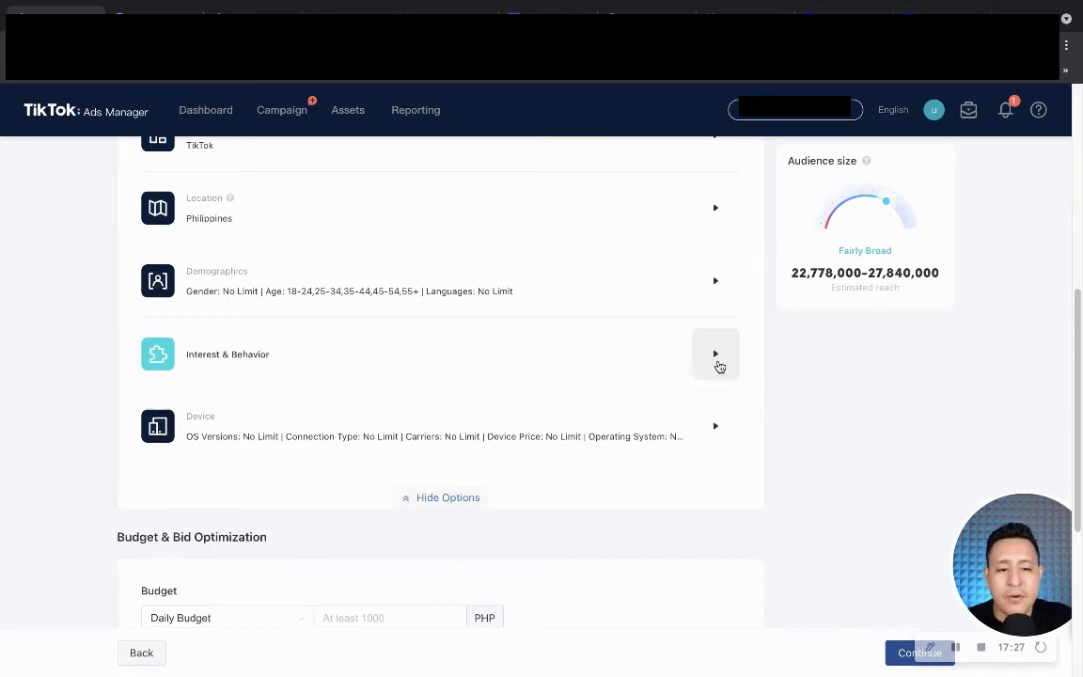
Tick Beauty & Personal Care in the Interest list and view its subcategories.
scroll(164, 421, down, 2)
click(238, 394)
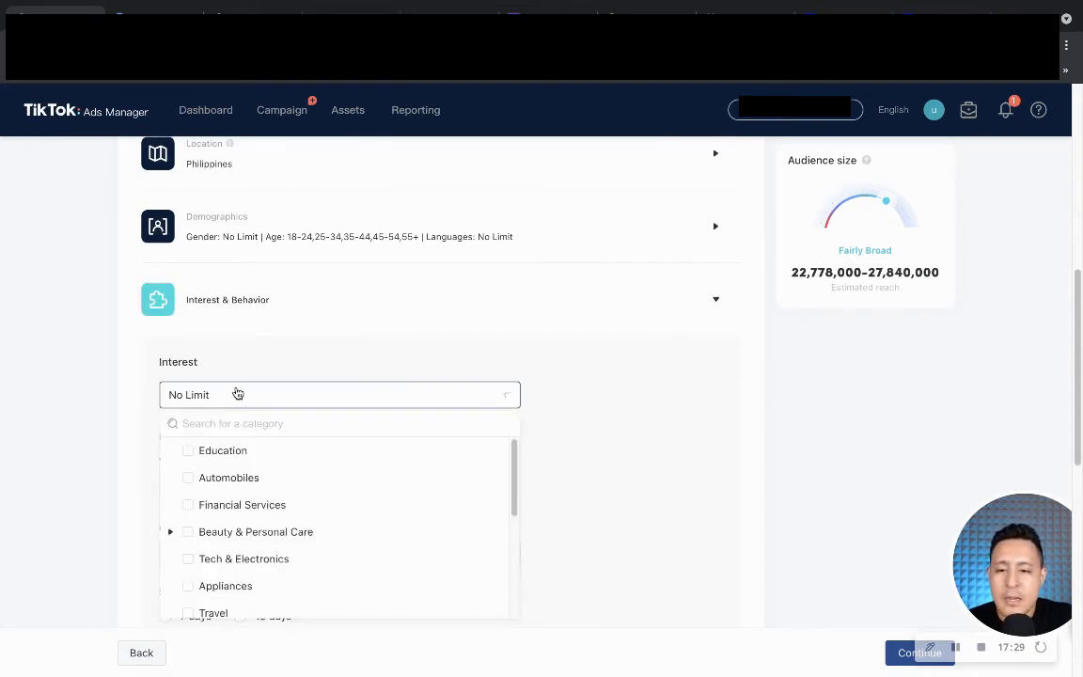
scroll(280, 425, down, 1)
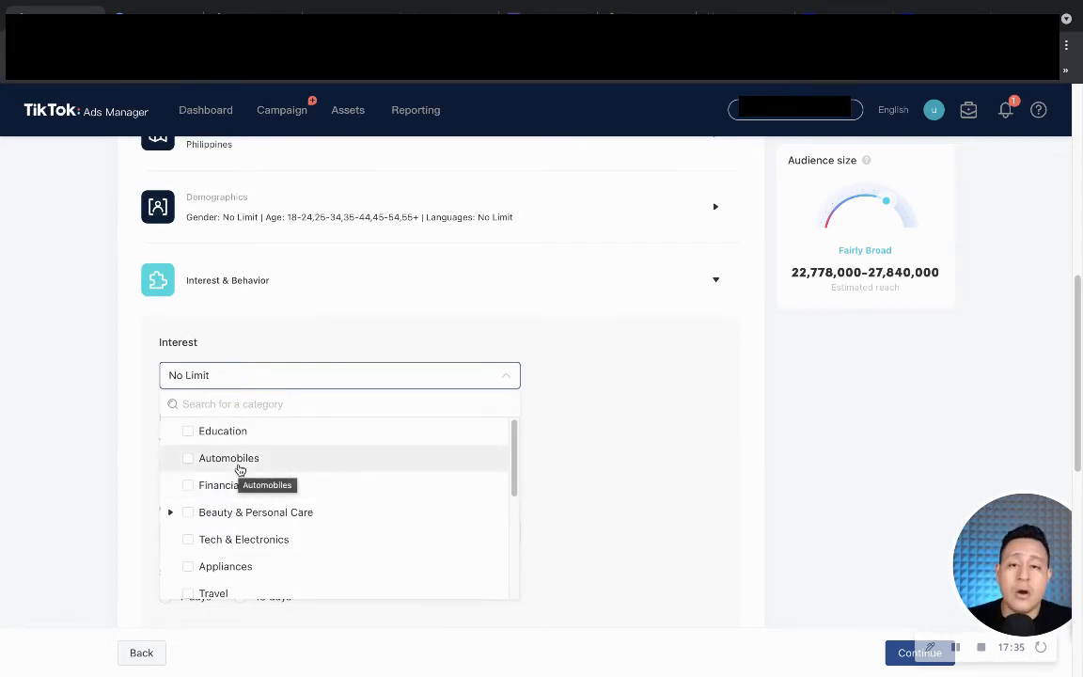
scroll(239, 470, down, 2)
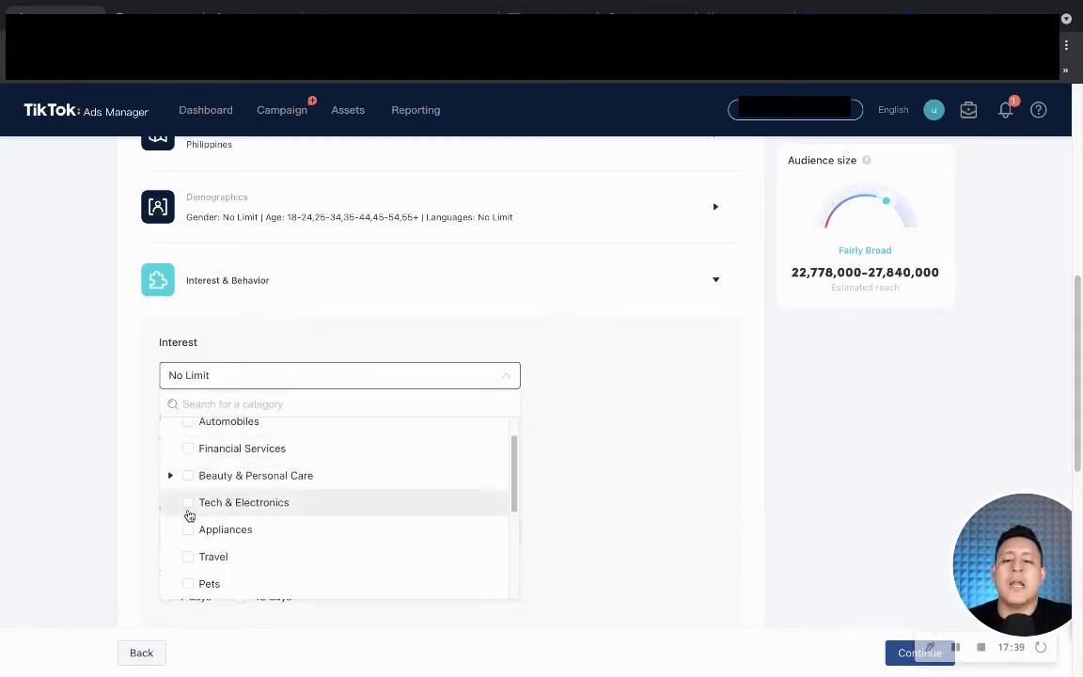
click(189, 480)
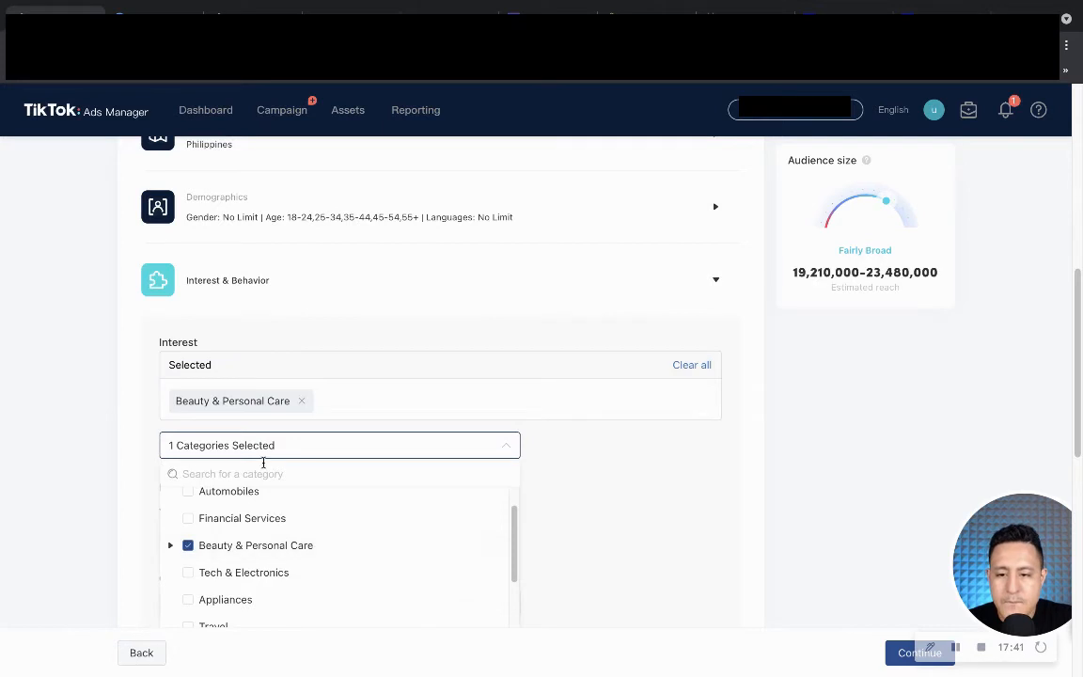
scroll(695, 445, down, 1)
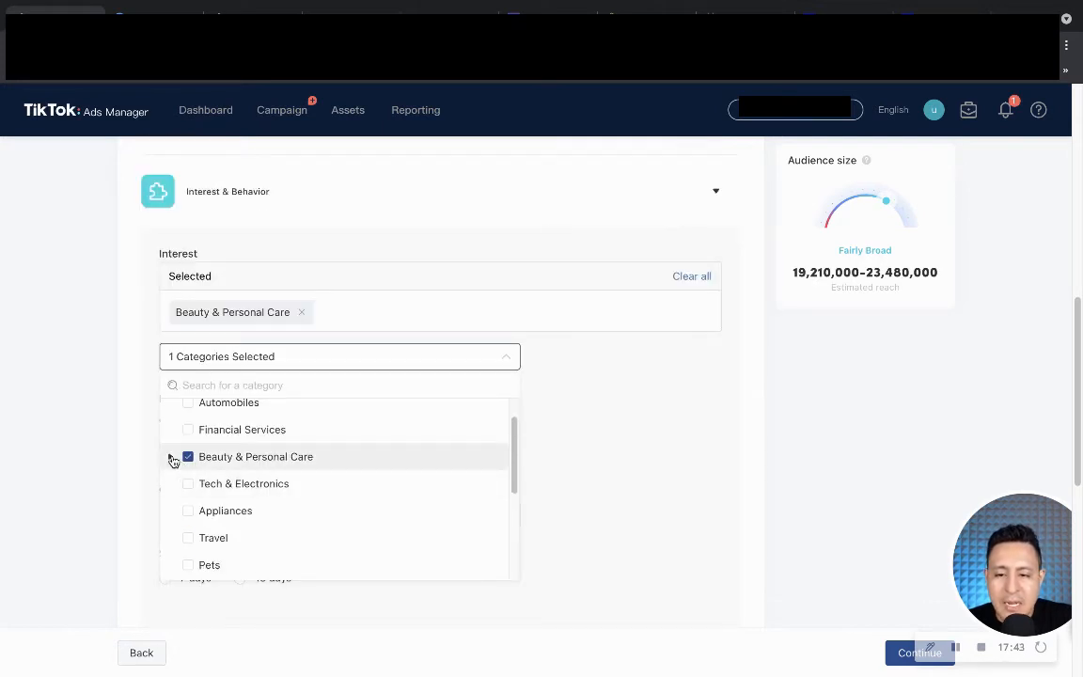
click(173, 458)
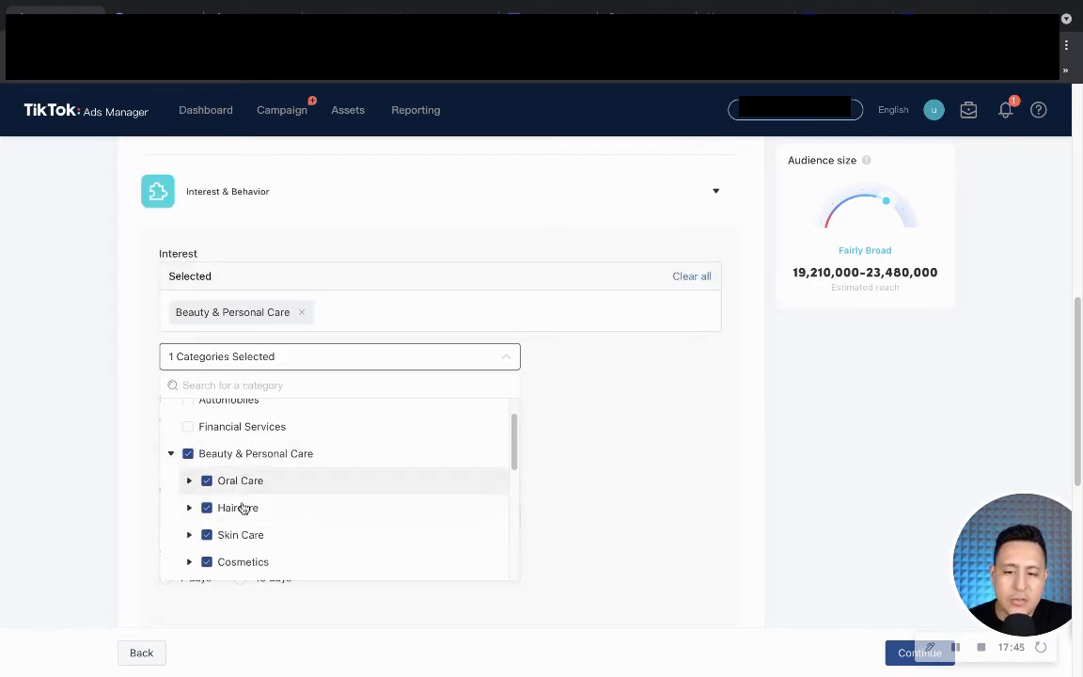
scroll(242, 510, down, 1)
scroll(251, 473, up, 1)
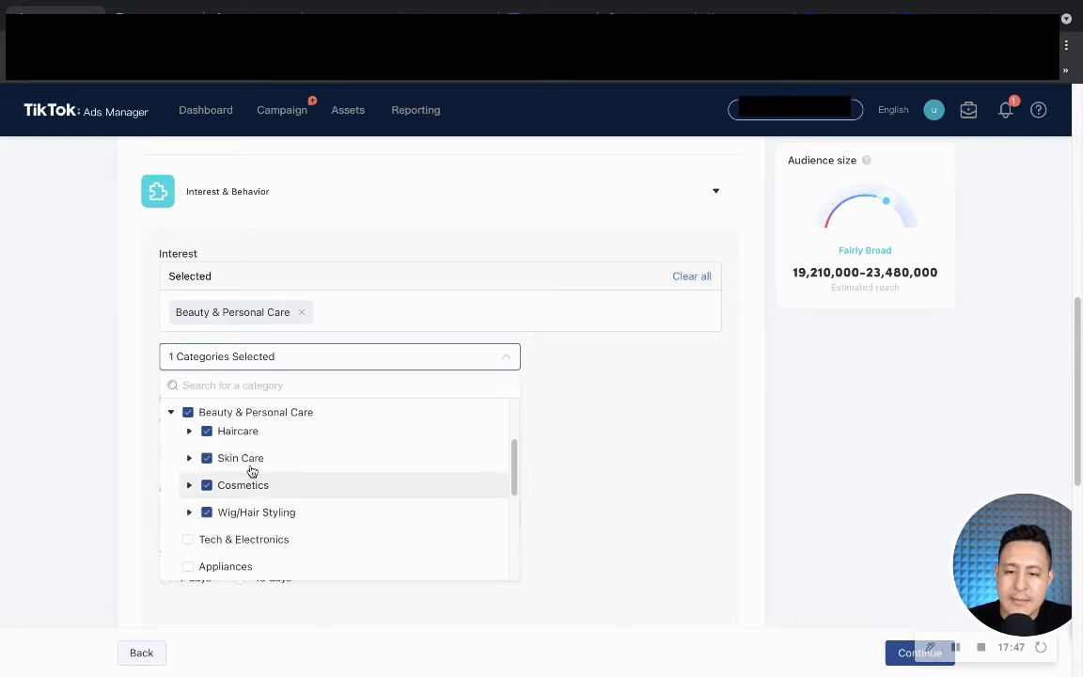
Reselect Beauty & Personal Care after clearing it, then close the interest category list.
click(174, 414)
scroll(280, 432, up, 2)
scroll(263, 434, down, 4)
scroll(234, 430, up, 1)
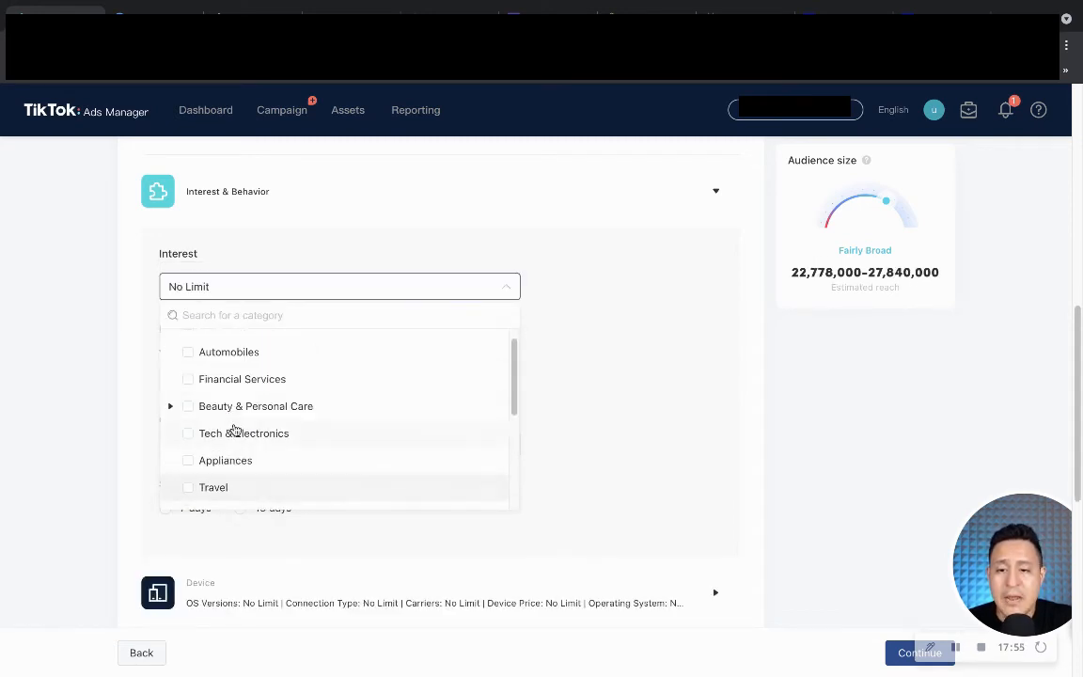
click(190, 408)
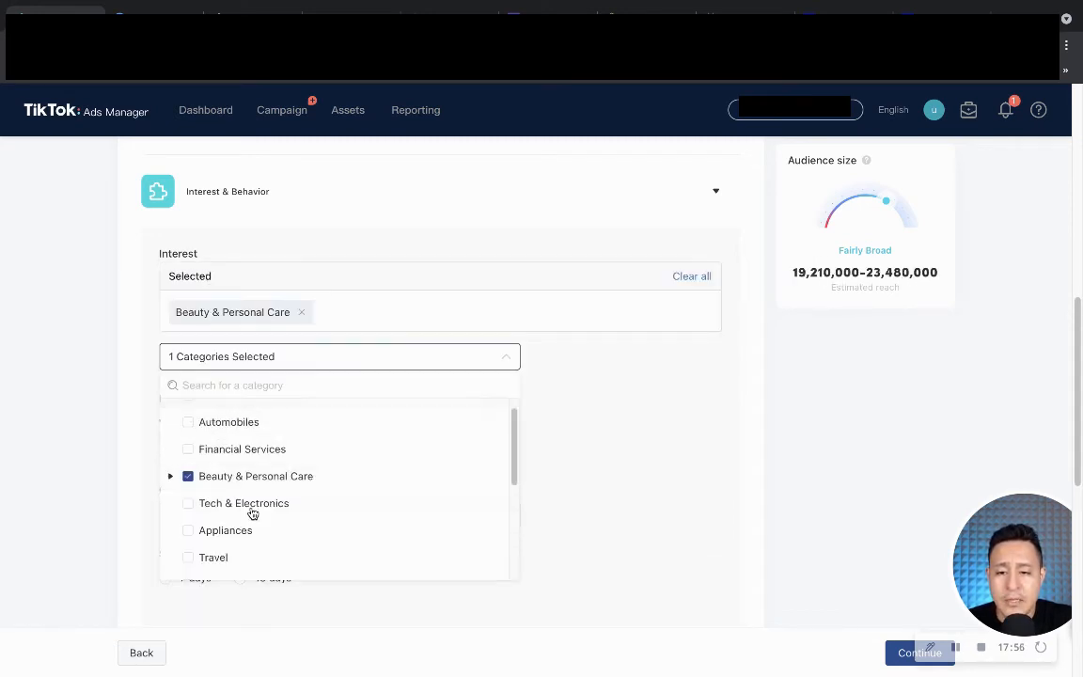
click(171, 477)
click(170, 477)
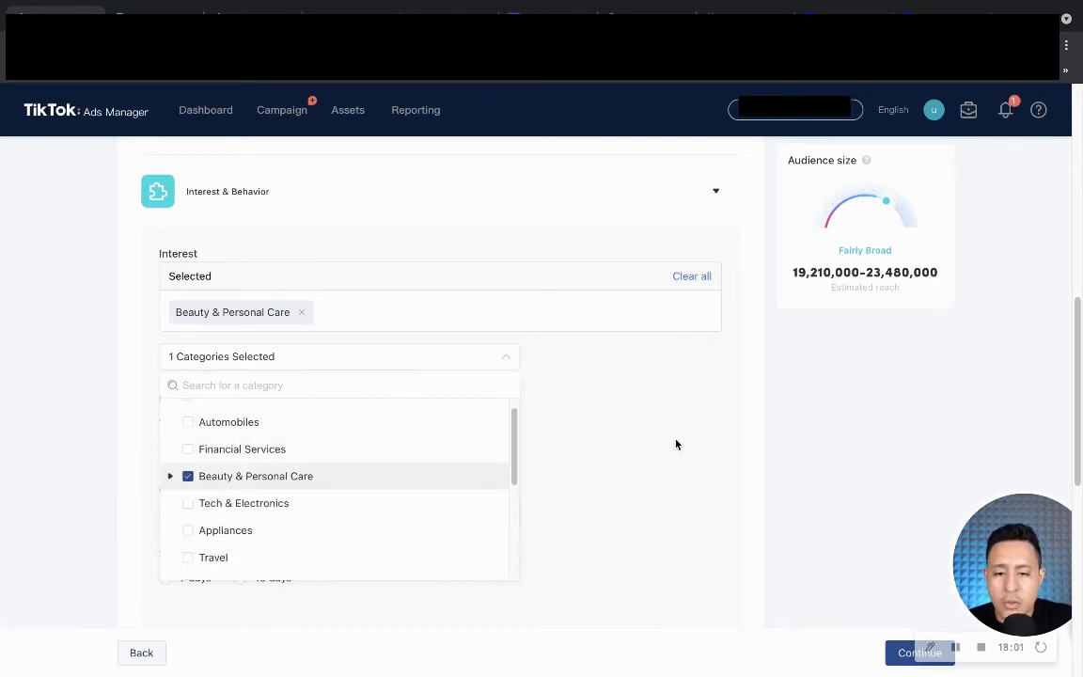
click(677, 443)
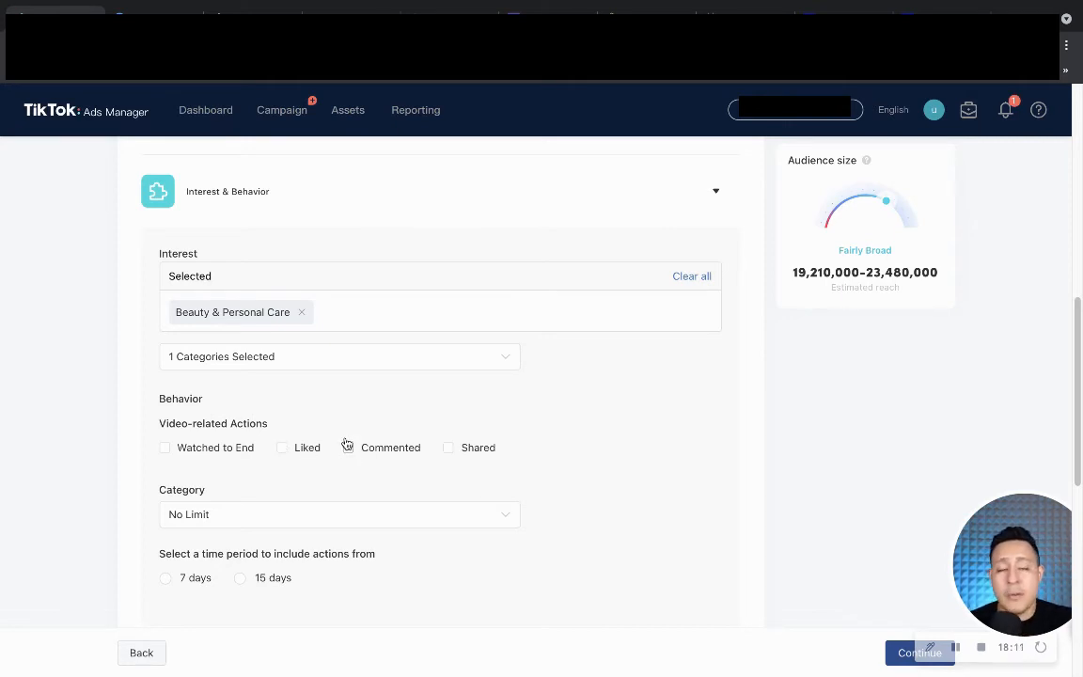
Target video actions: watched to end, liked, commented and shared.
click(167, 450)
click(282, 450)
click(368, 452)
click(449, 449)
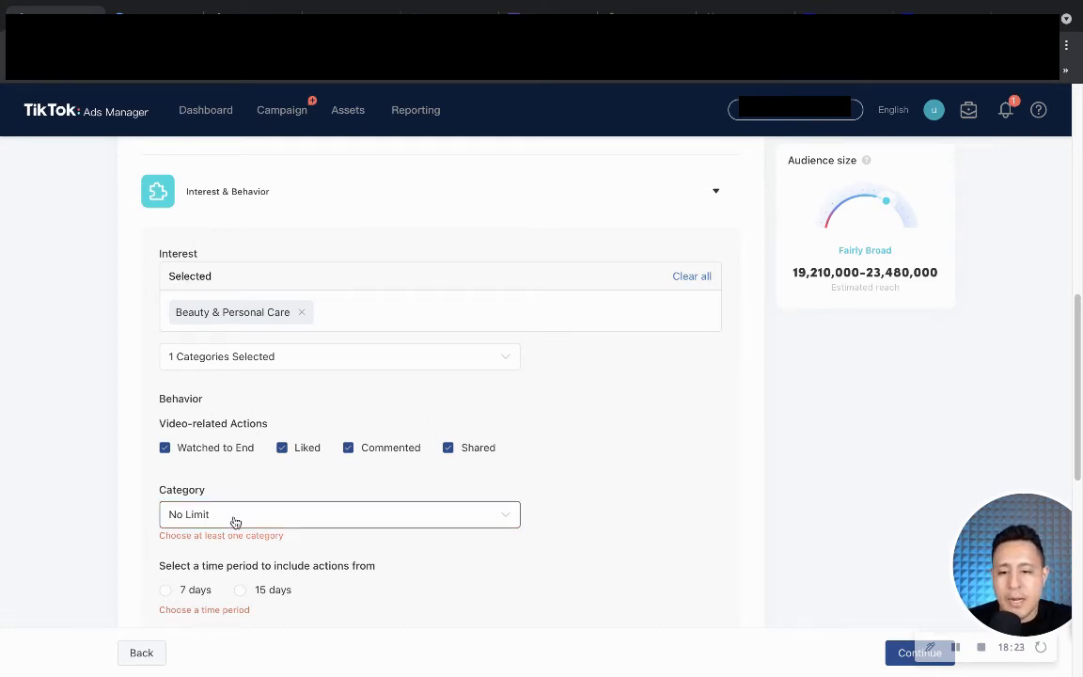
Add Lifestyle from the behavior category list.
scroll(234, 520, down, 1)
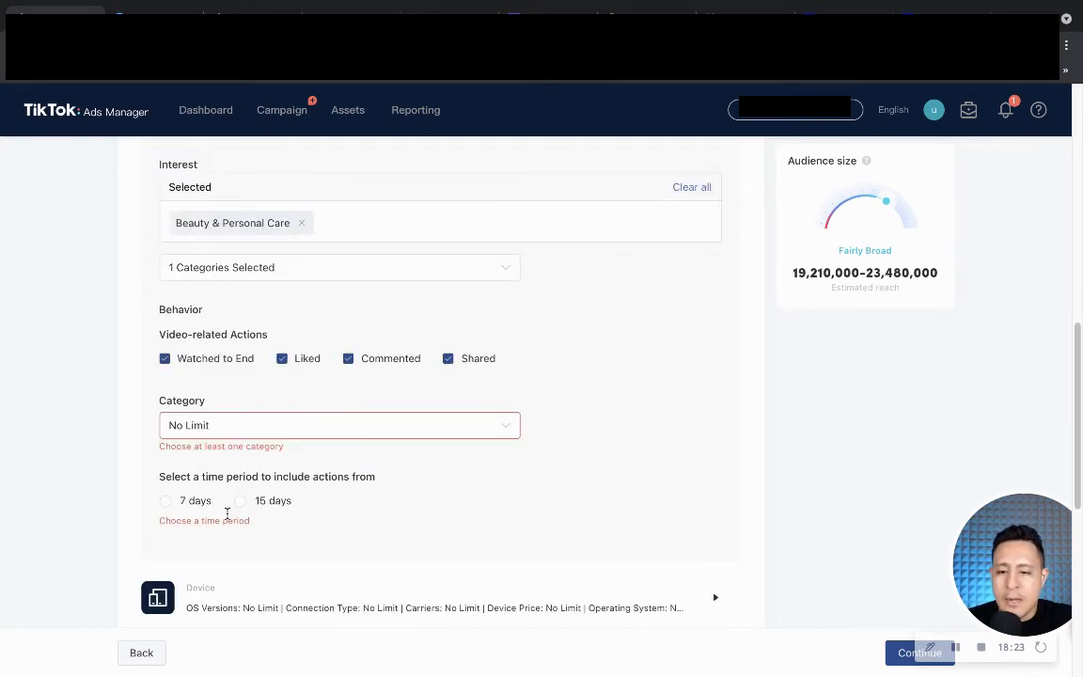
click(241, 429)
scroll(251, 549, up, 1)
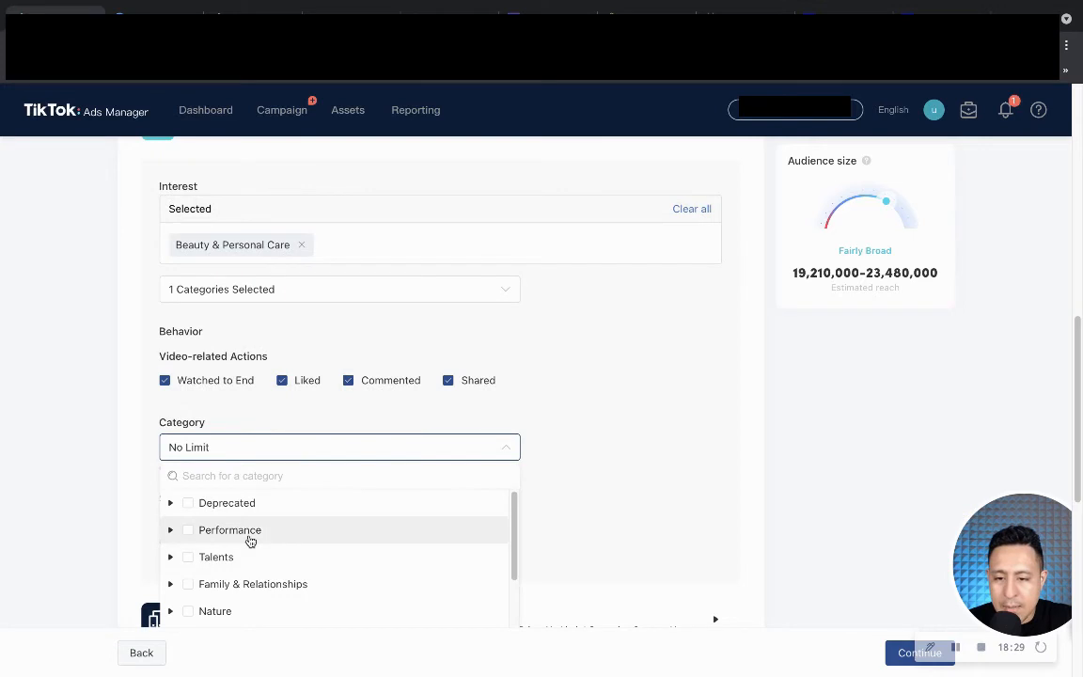
scroll(218, 296, down, 1)
scroll(222, 289, down, 2)
scroll(283, 454, down, 2)
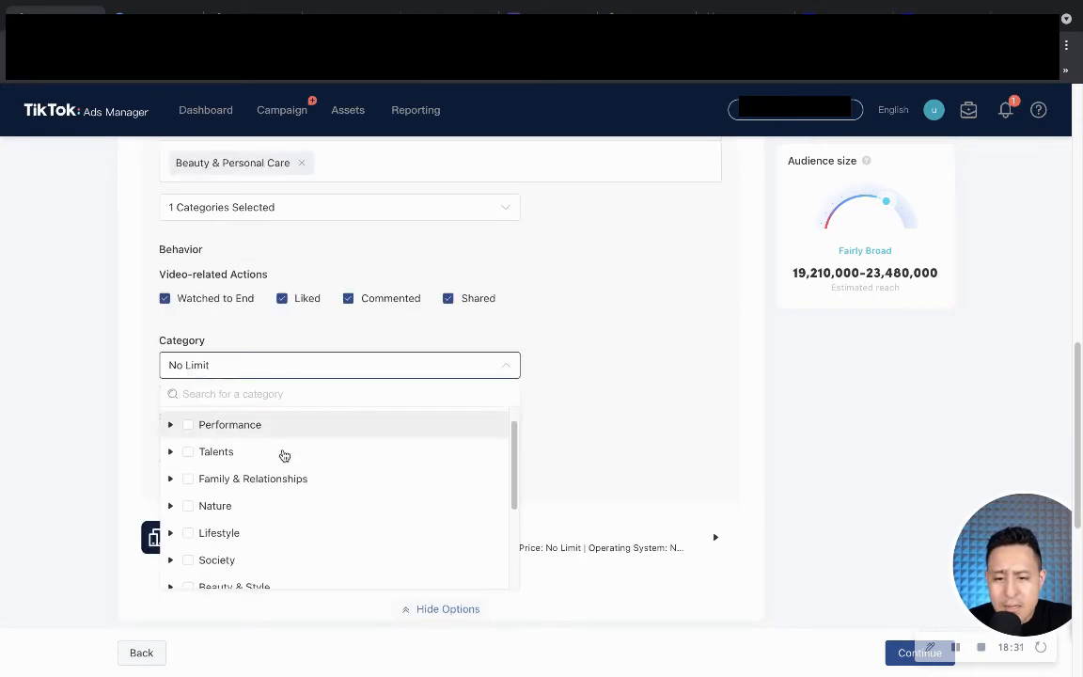
scroll(282, 454, down, 6)
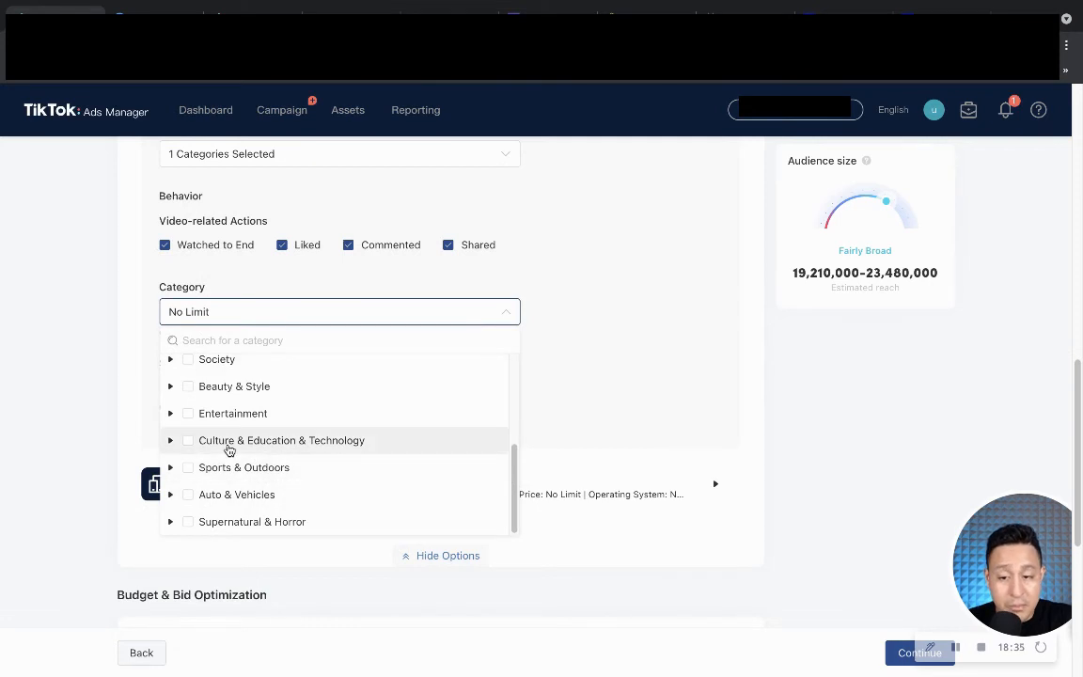
scroll(229, 449, up, 1)
mouse_move(229, 451)
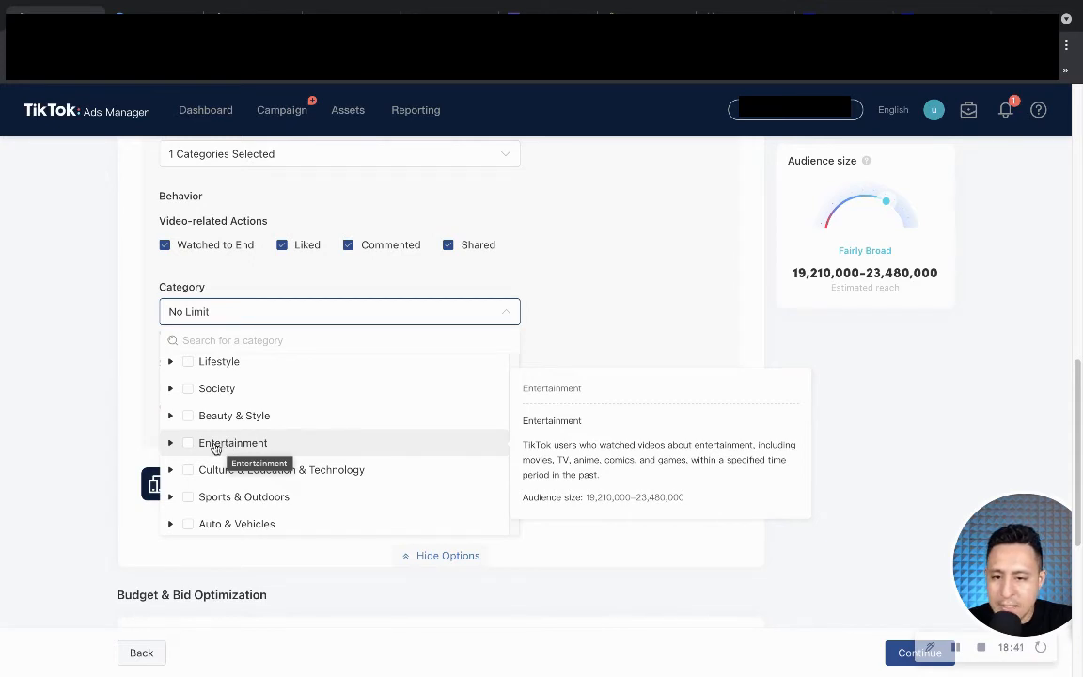
scroll(197, 418, up, 1)
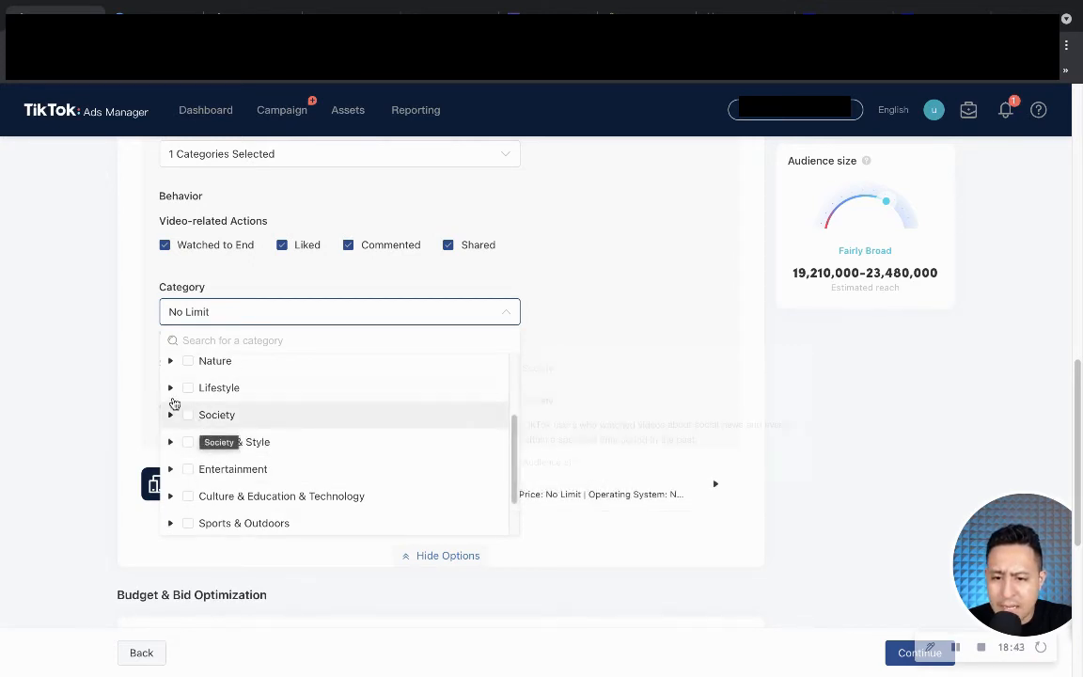
click(183, 388)
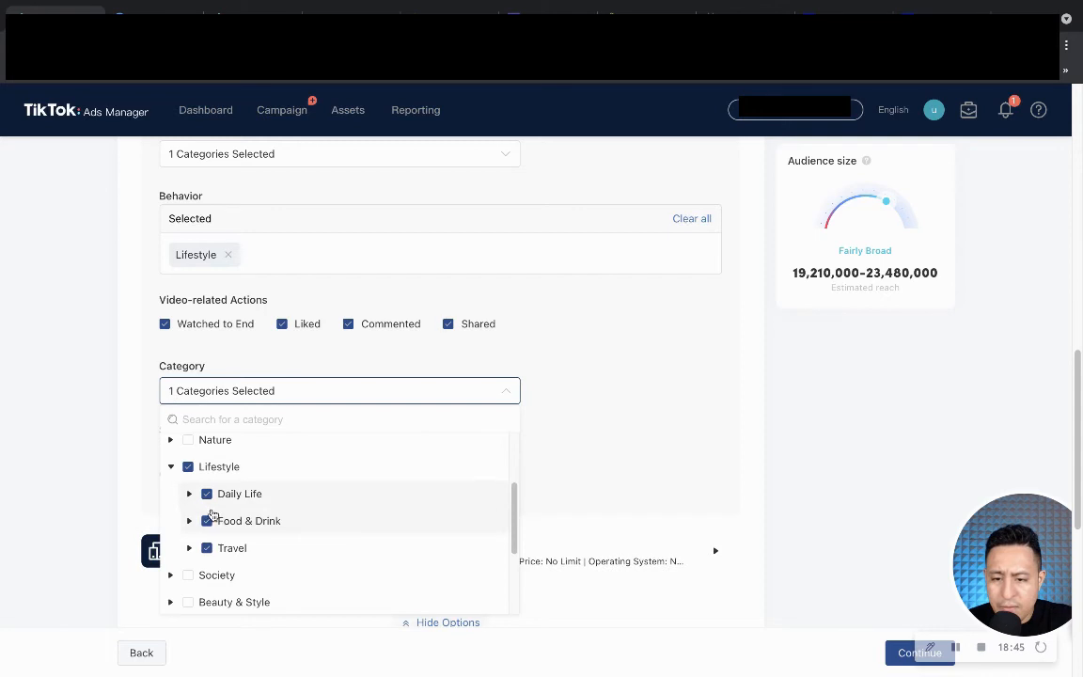
click(171, 469)
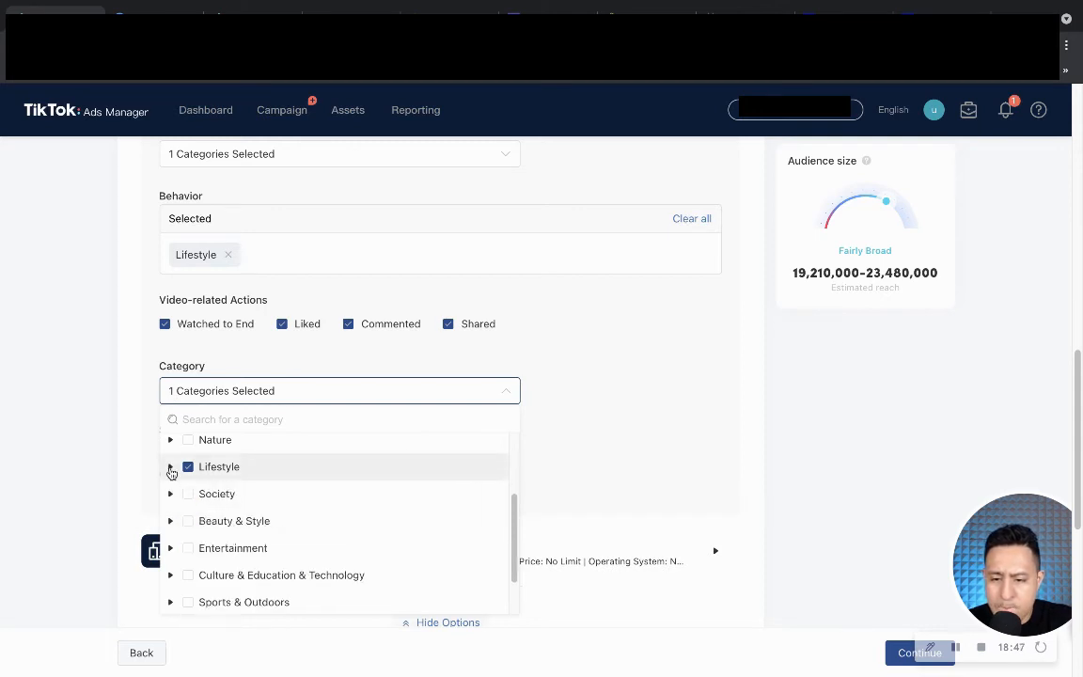
Switch the behavior category to Beauty & Style, dropping Lifestyle, over the past 15 days.
scroll(211, 527, down, 2)
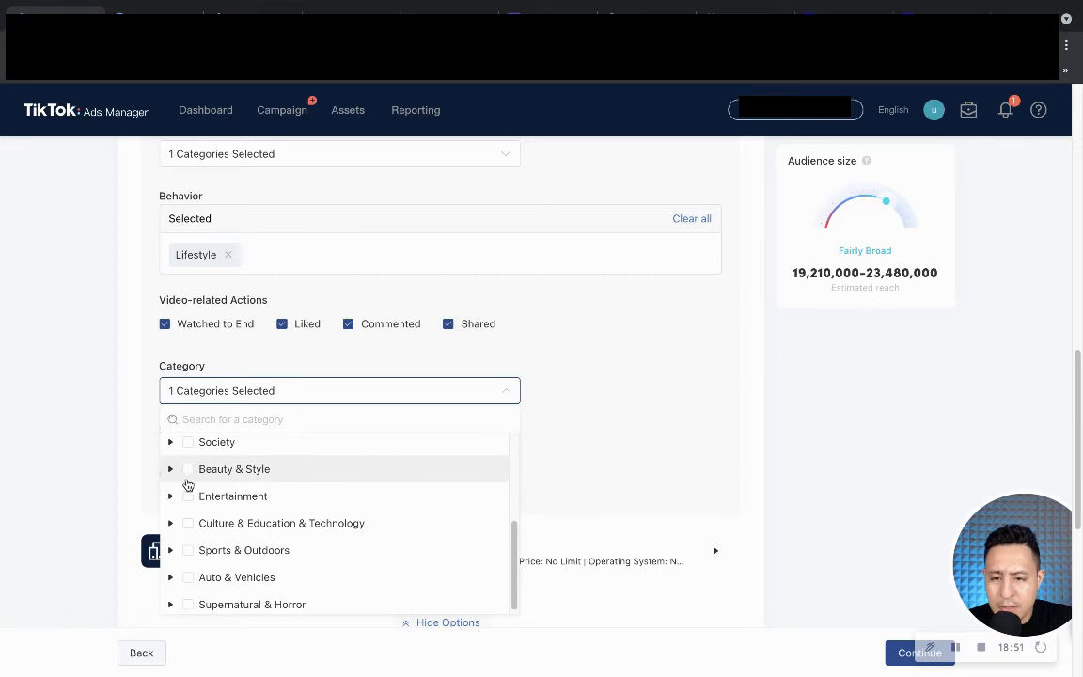
click(188, 480)
scroll(213, 501, up, 1)
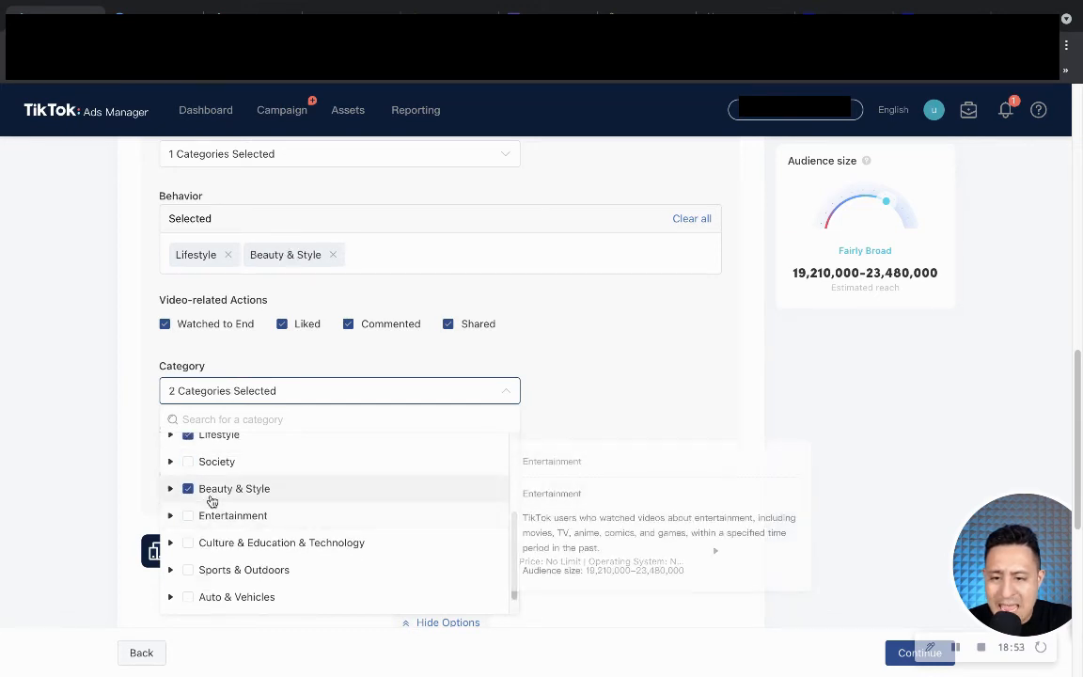
scroll(211, 501, up, 1)
scroll(209, 490, up, 1)
scroll(208, 490, up, 4)
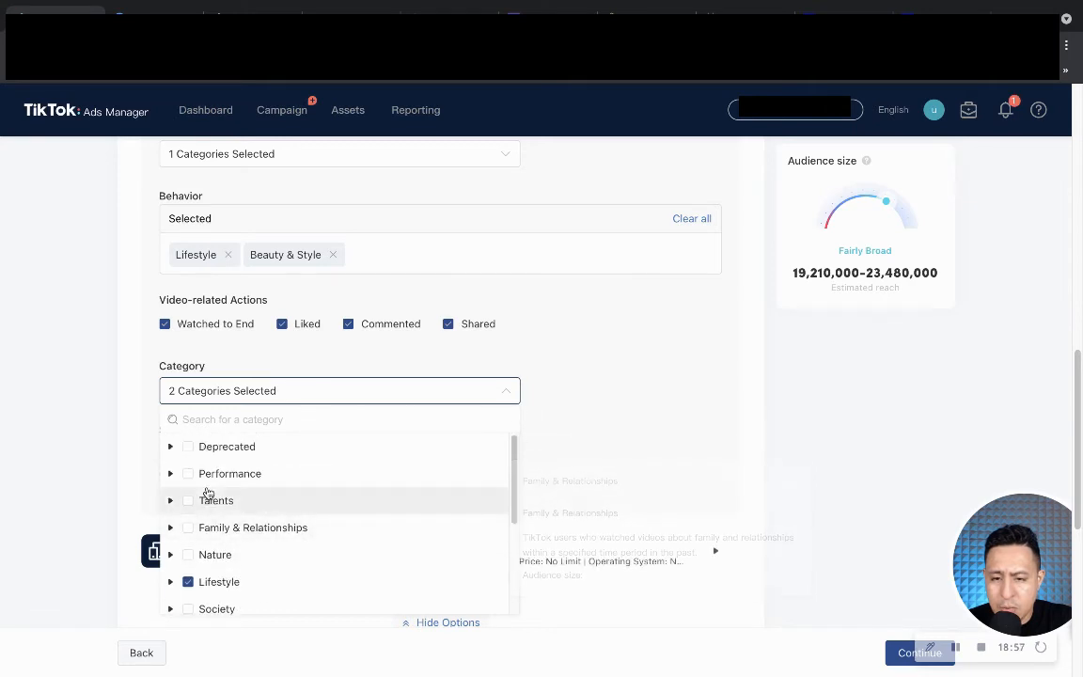
scroll(206, 492, down, 5)
scroll(173, 518, up, 3)
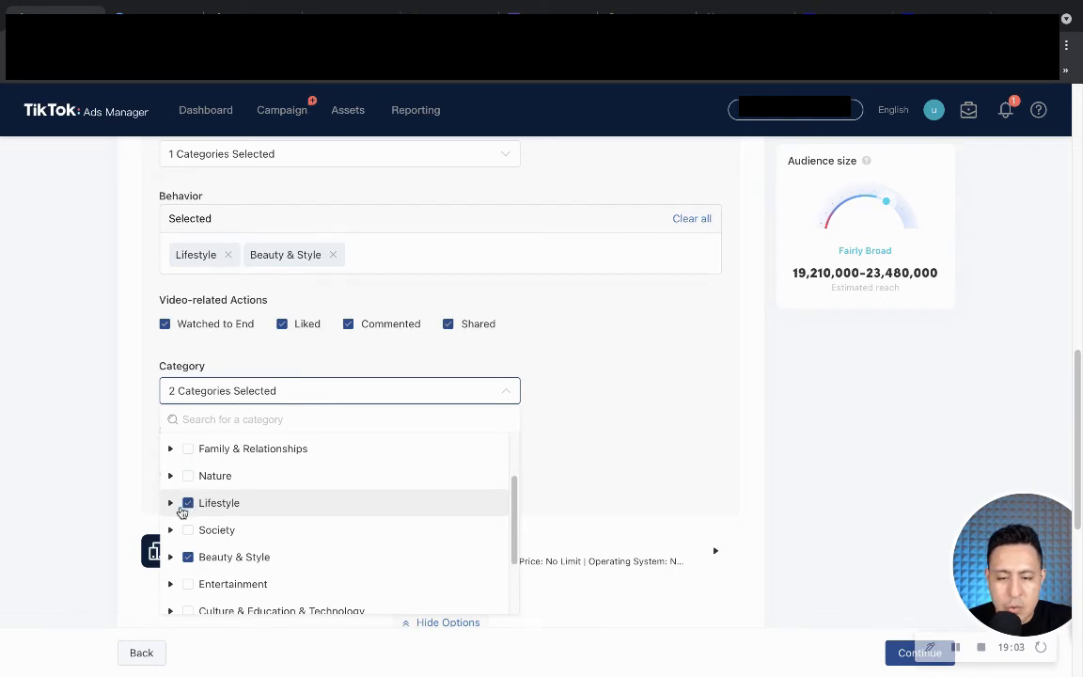
click(173, 506)
click(174, 504)
scroll(254, 530, down, 2)
click(699, 436)
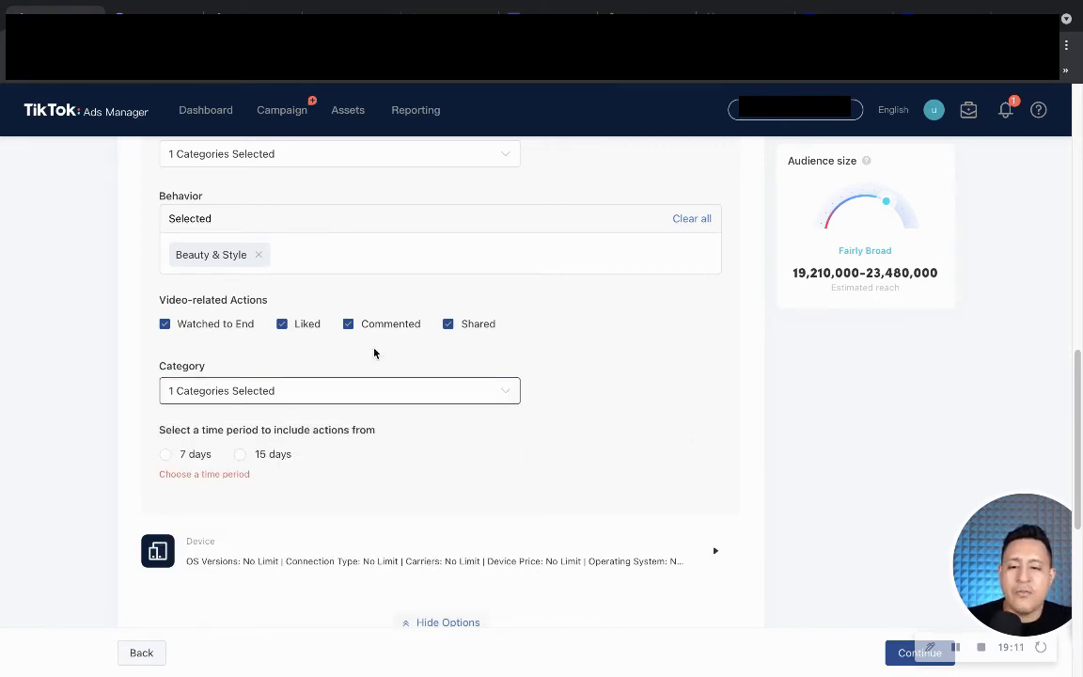
click(242, 454)
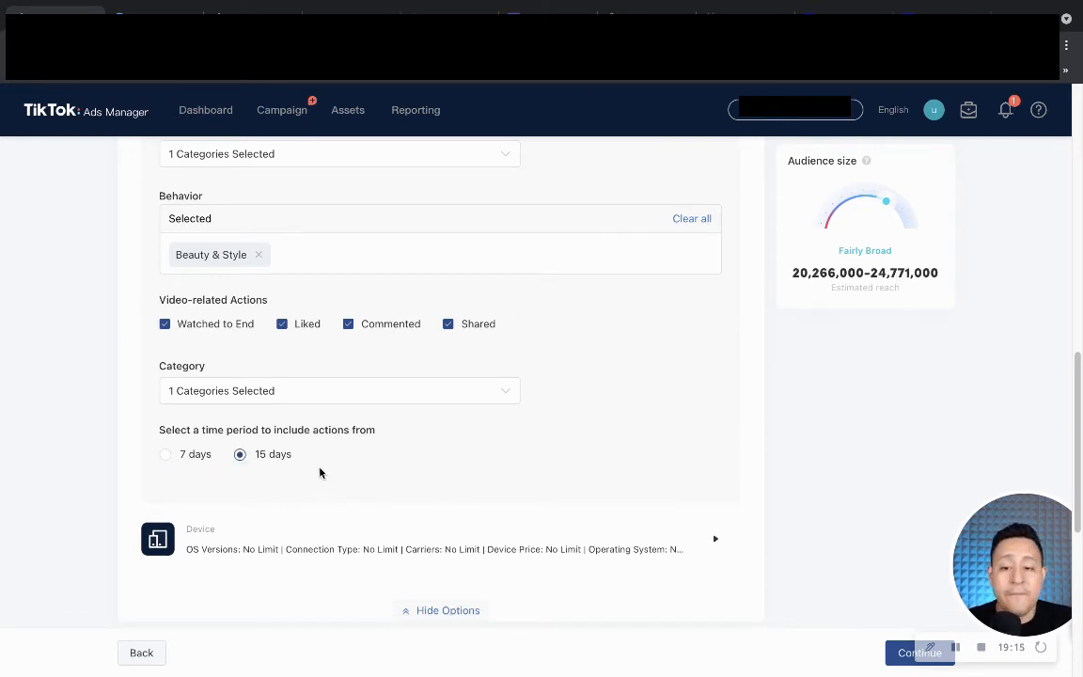
Collapse the Interest & Behavior and Device targeting sections to summaries.
scroll(322, 478, down, 1)
scroll(542, 373, up, 3)
click(721, 195)
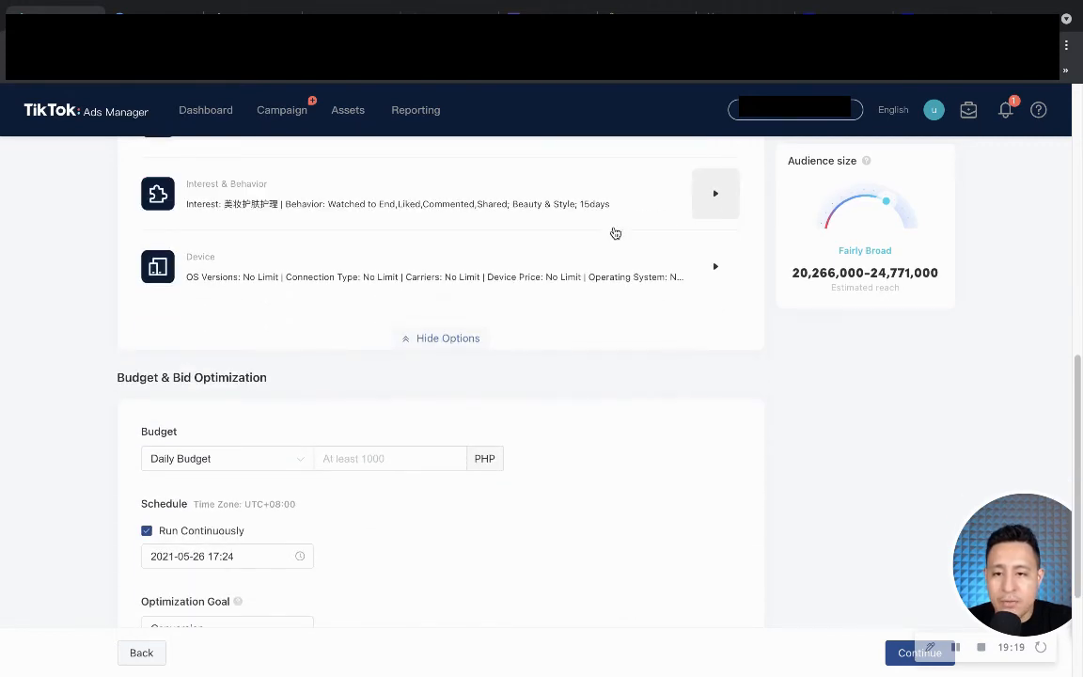
click(713, 269)
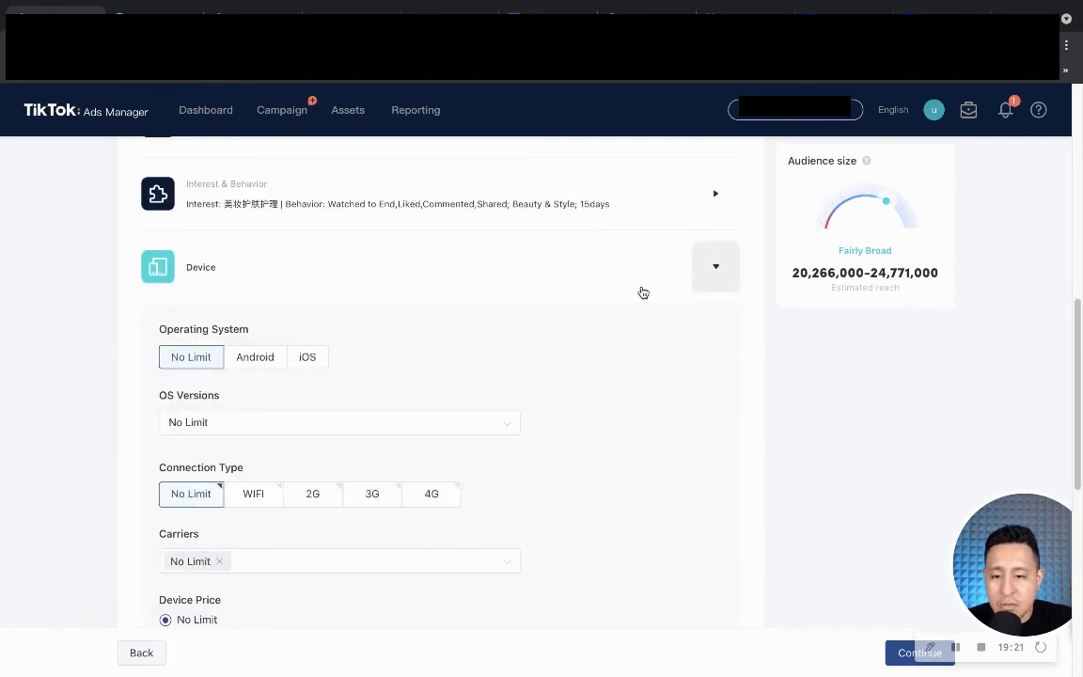
click(698, 276)
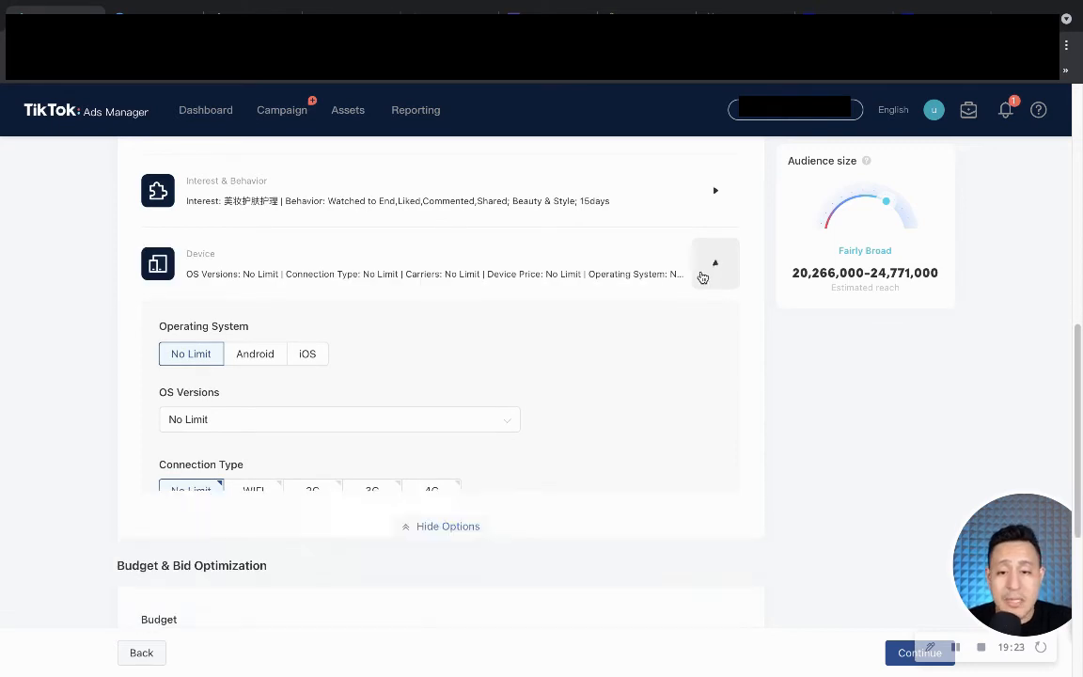
Set the daily budget to 1000.00 PHP after a 500 PHP attempt is rejected.
scroll(323, 393, down, 1)
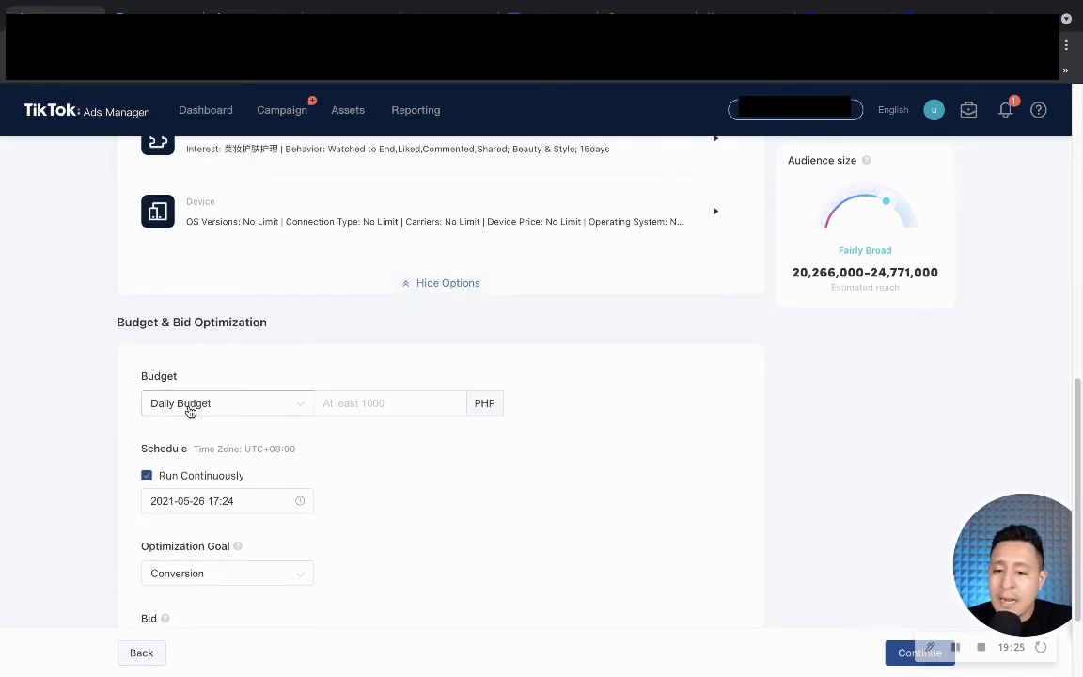
scroll(181, 420, down, 2)
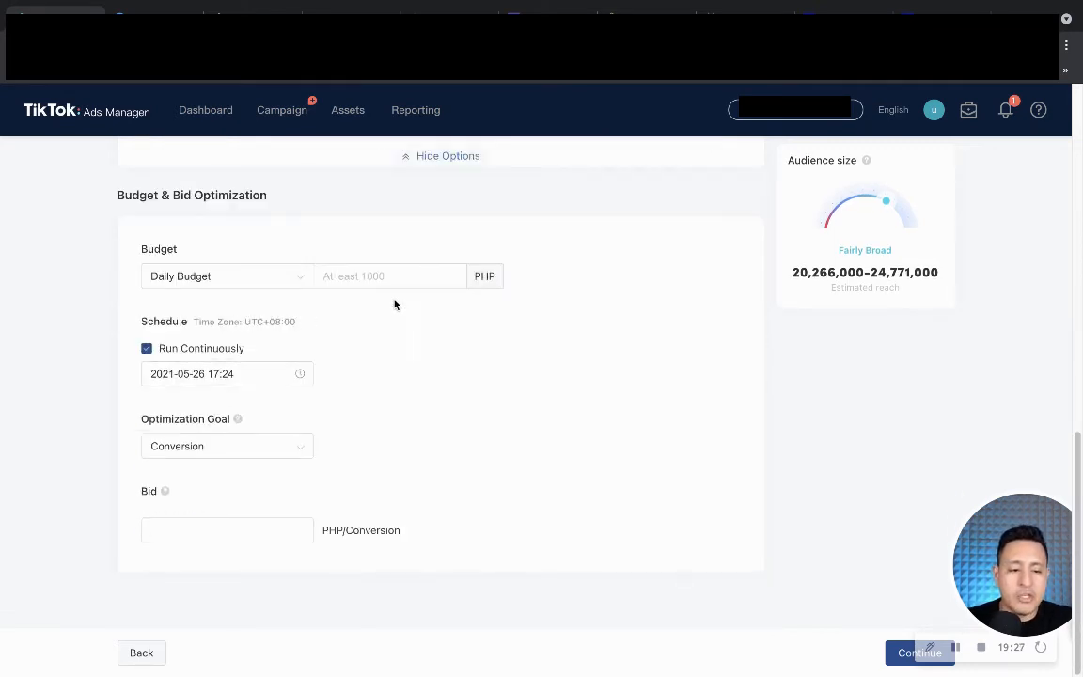
click(356, 267)
text(10)
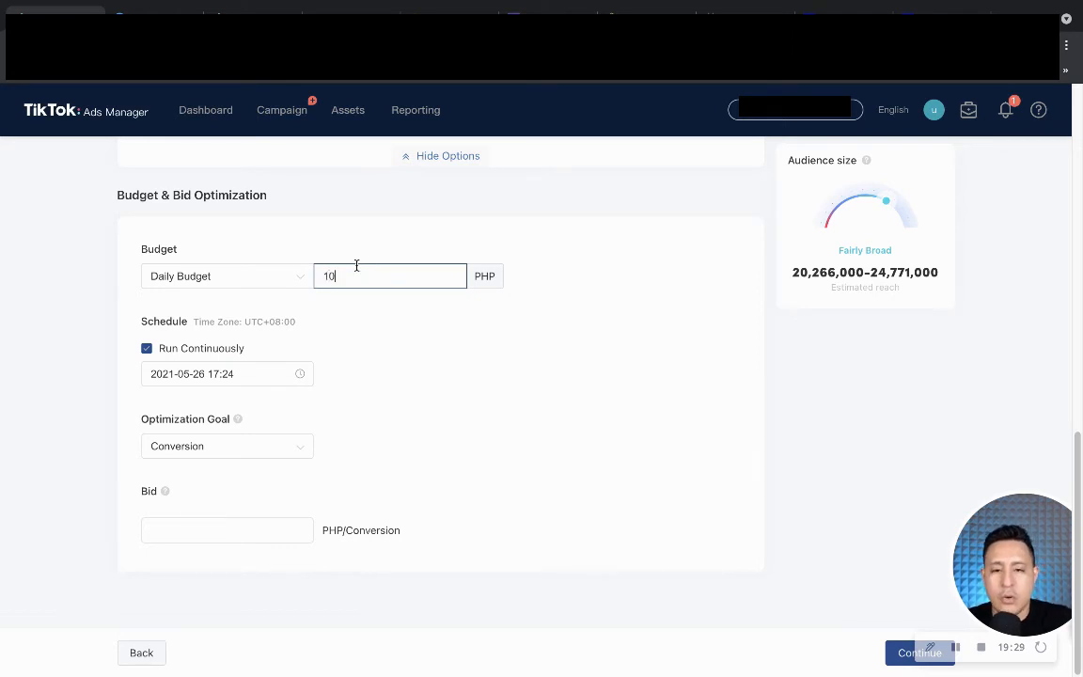
click(510, 373)
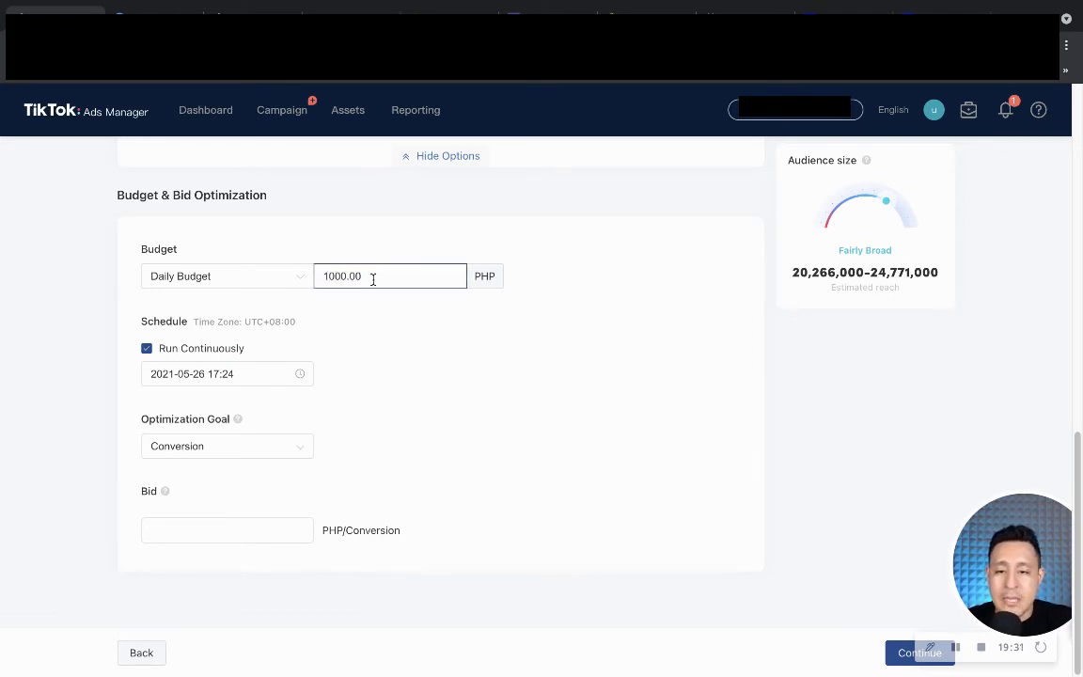
drag(364, 278, 203, 291)
text(500)
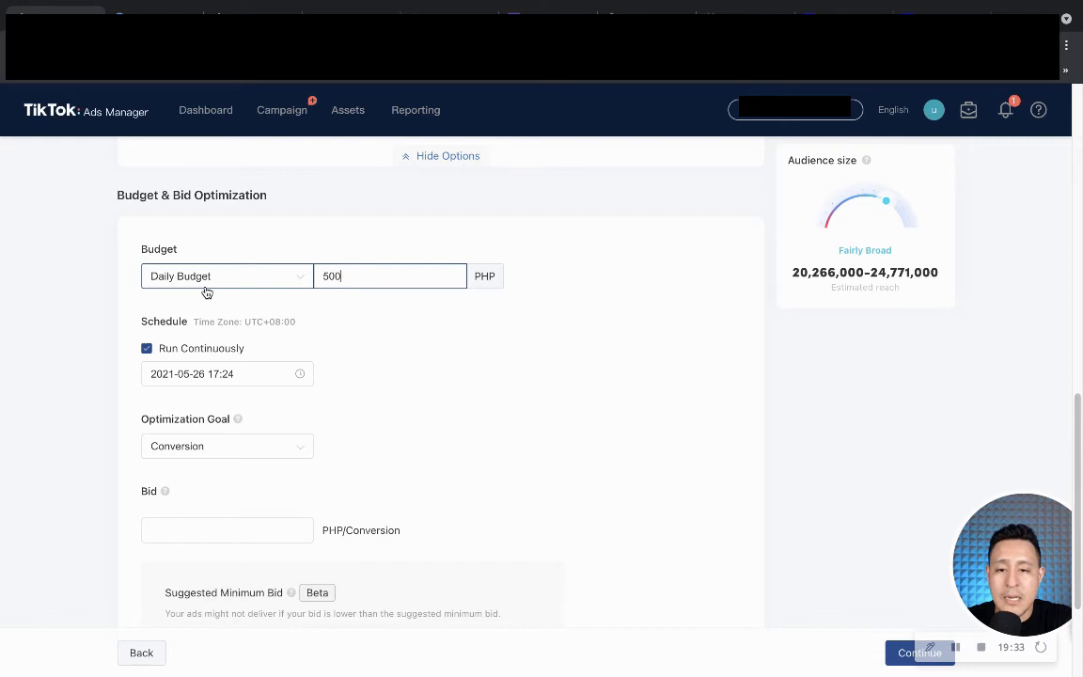
click(343, 331)
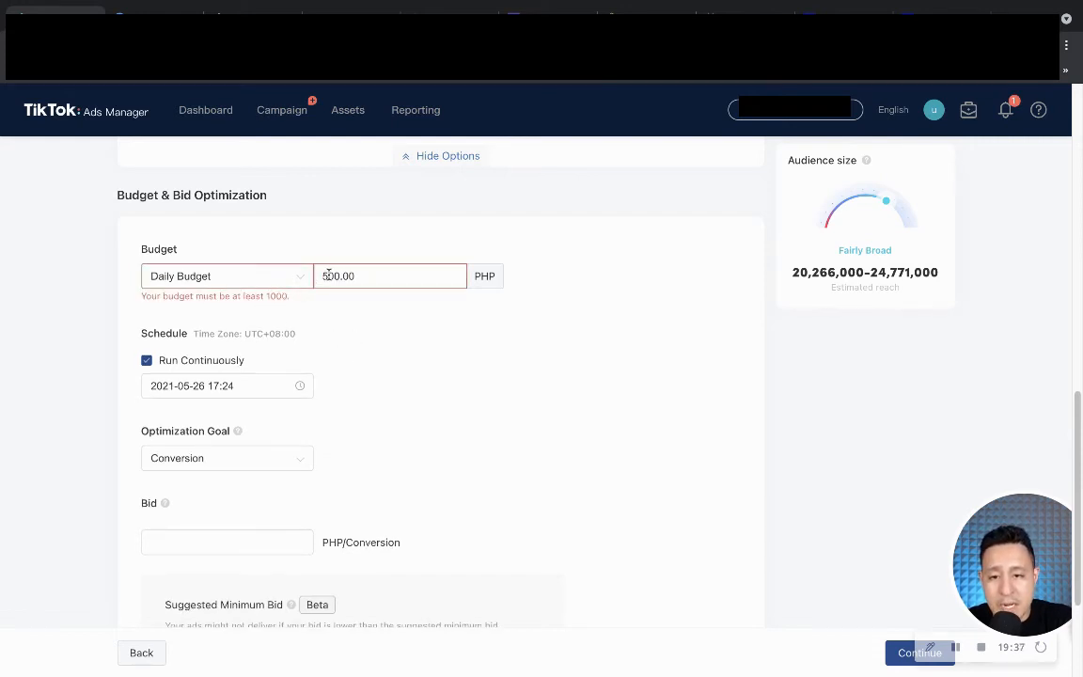
key(BackSpace)
text(10)
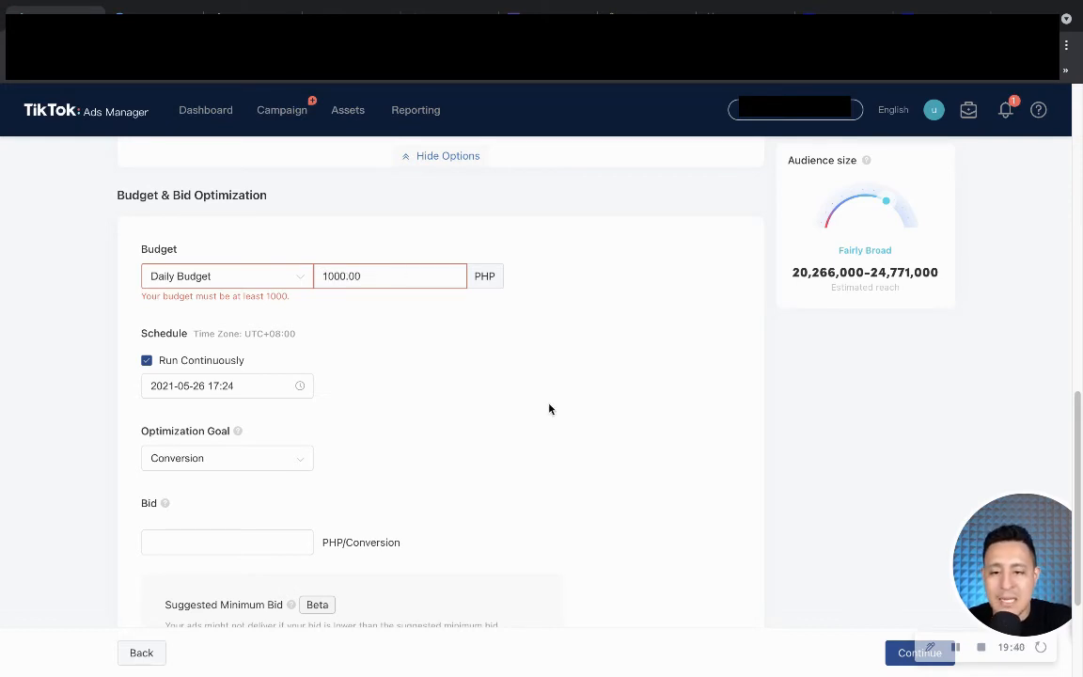
click(549, 409)
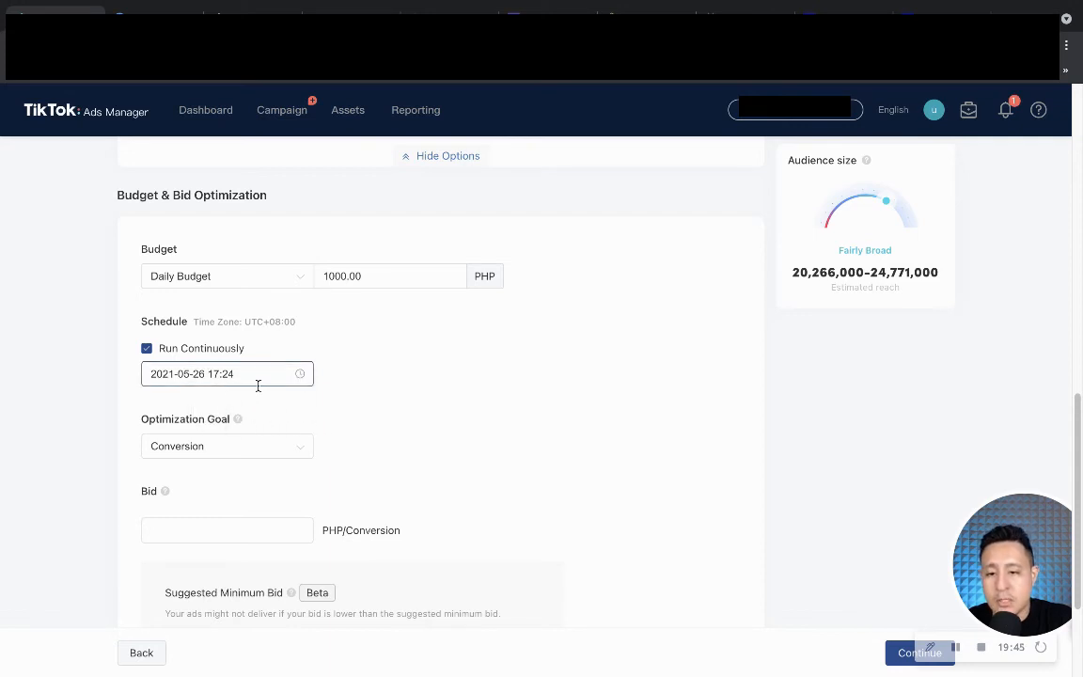
Adopt the suggested minimum bid of 336.02 PHP per conversion.
click(300, 375)
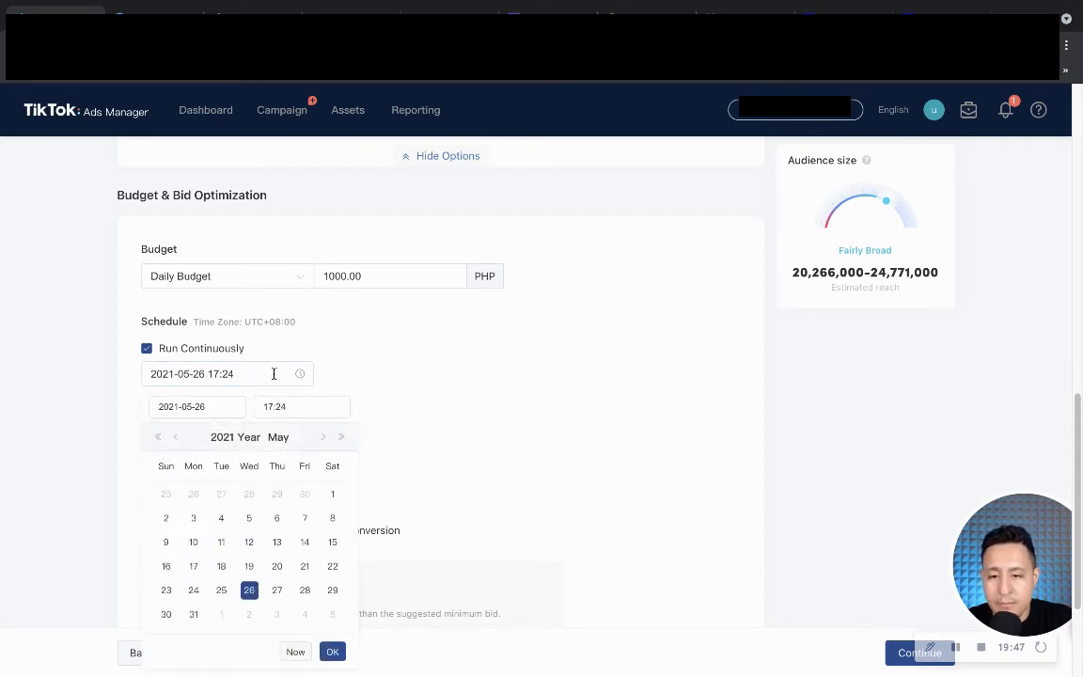
click(448, 377)
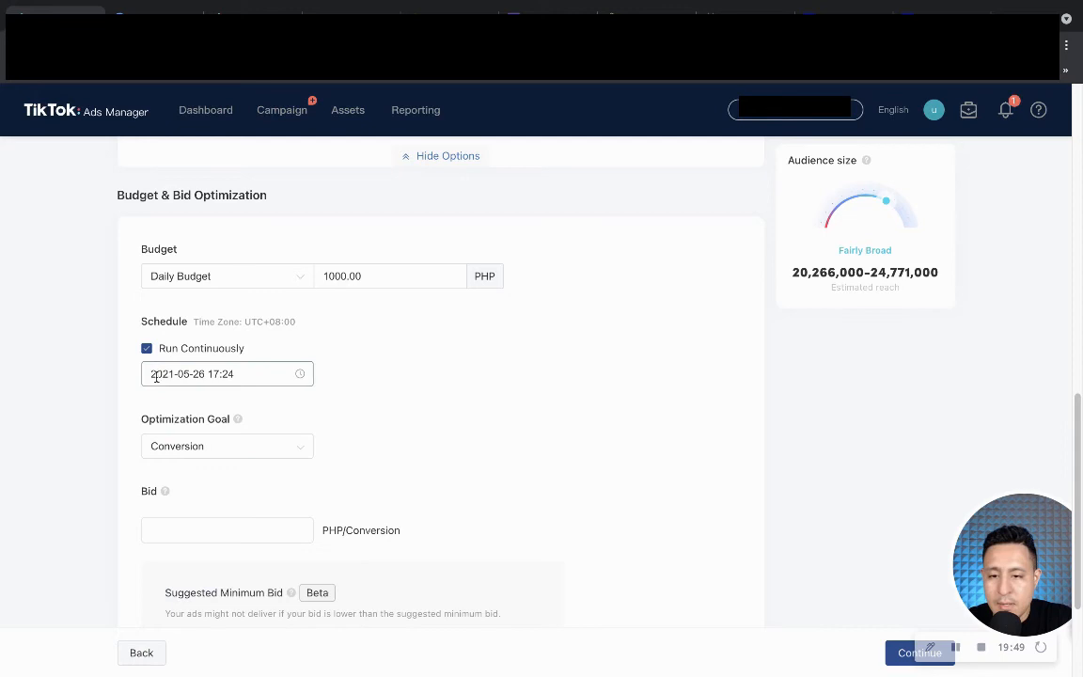
scroll(178, 395, down, 1)
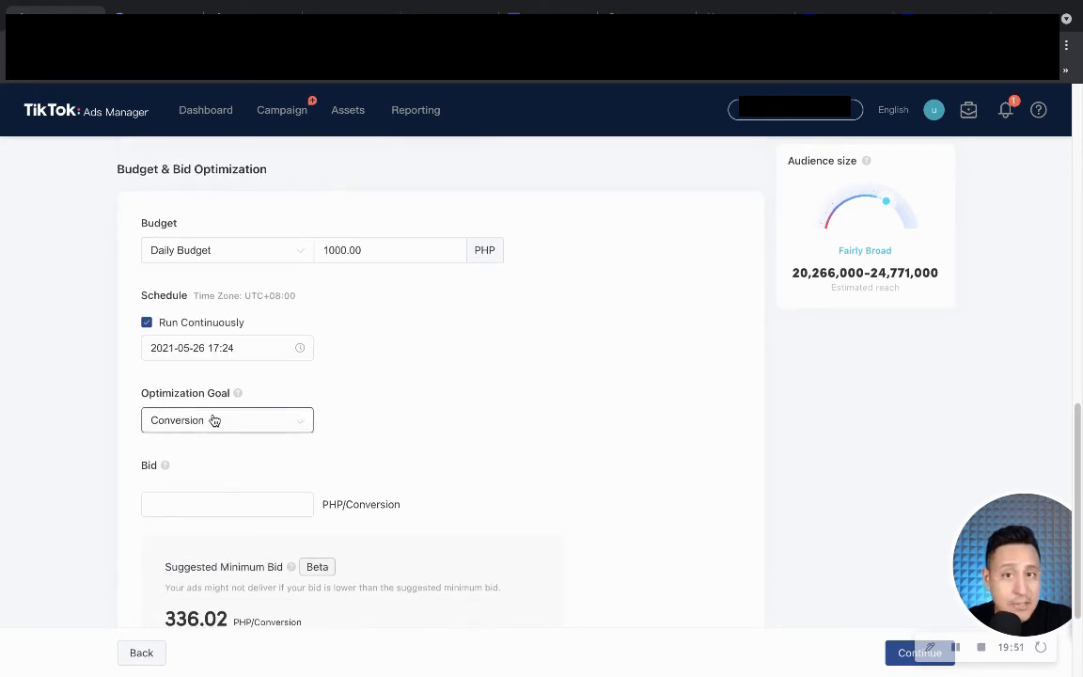
scroll(213, 421, down, 2)
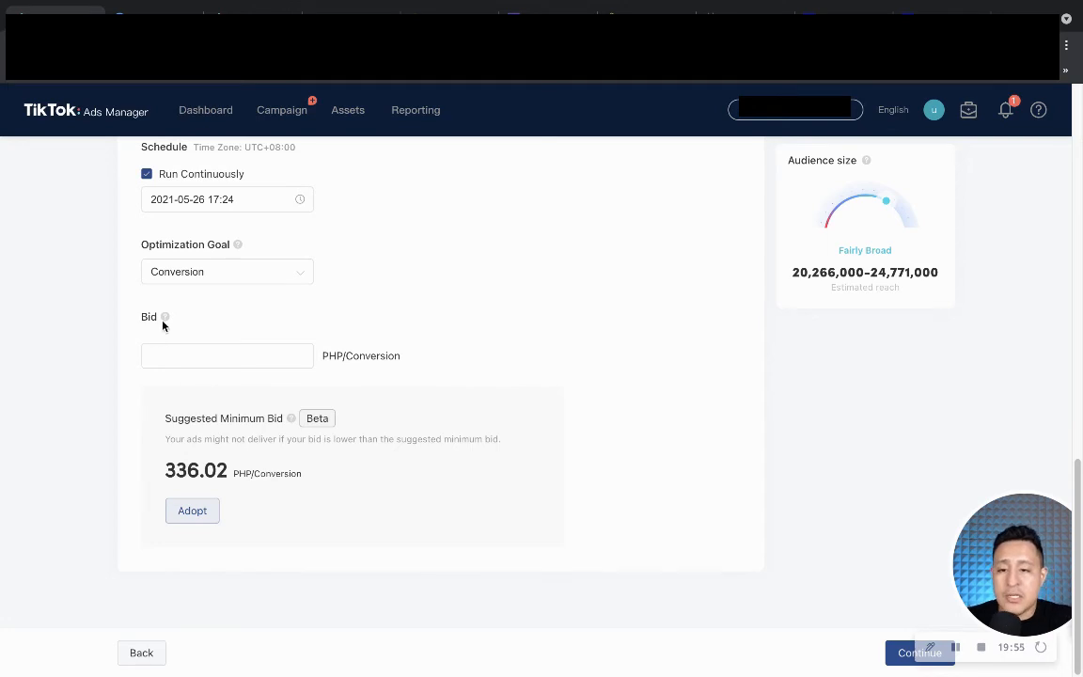
mouse_move(165, 321)
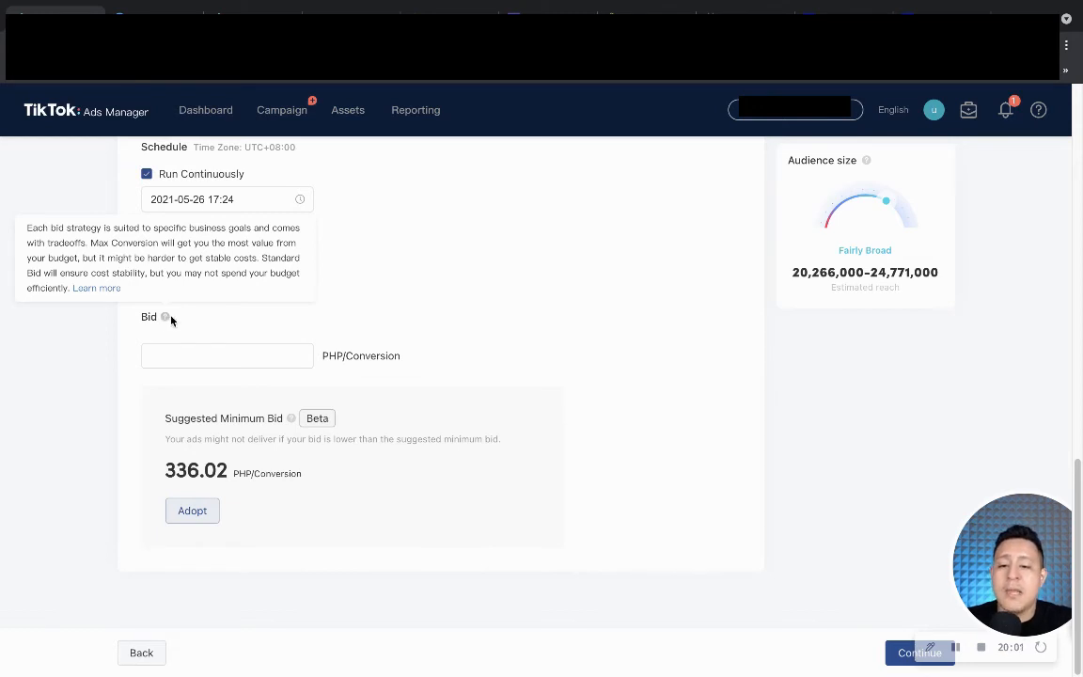
click(188, 520)
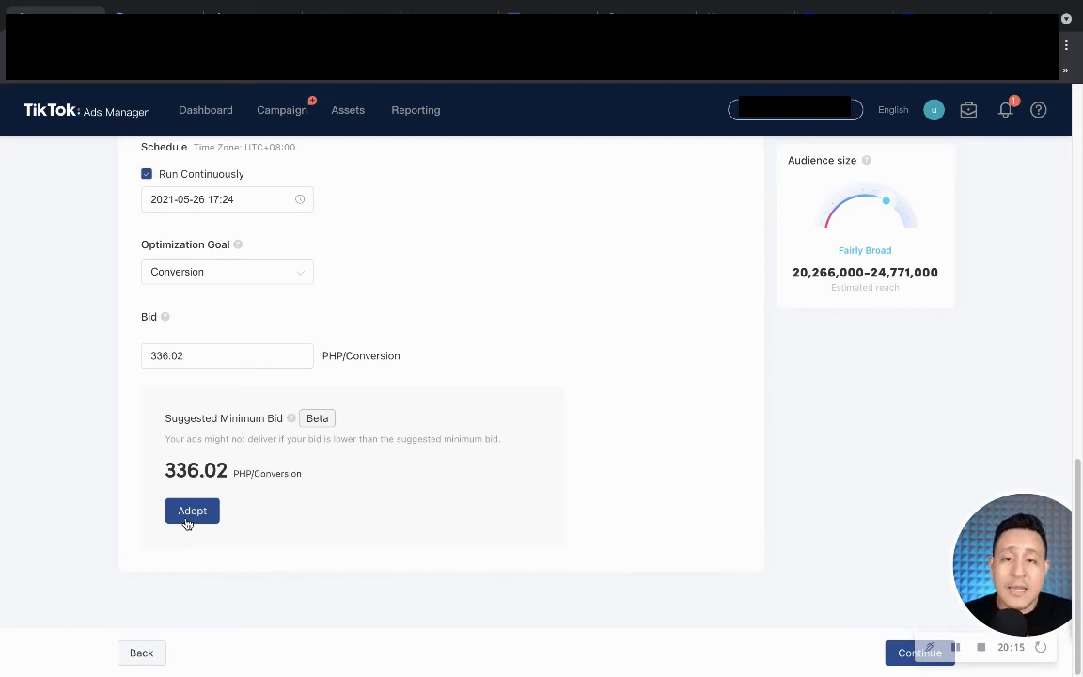
click(198, 355)
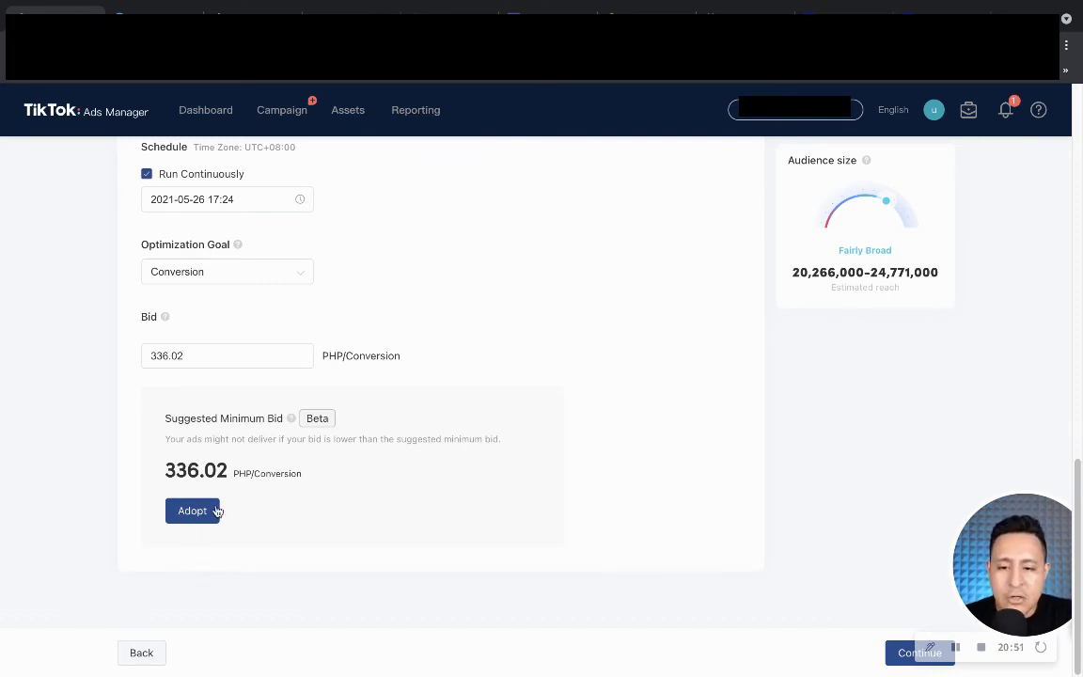
drag(150, 355, 196, 356)
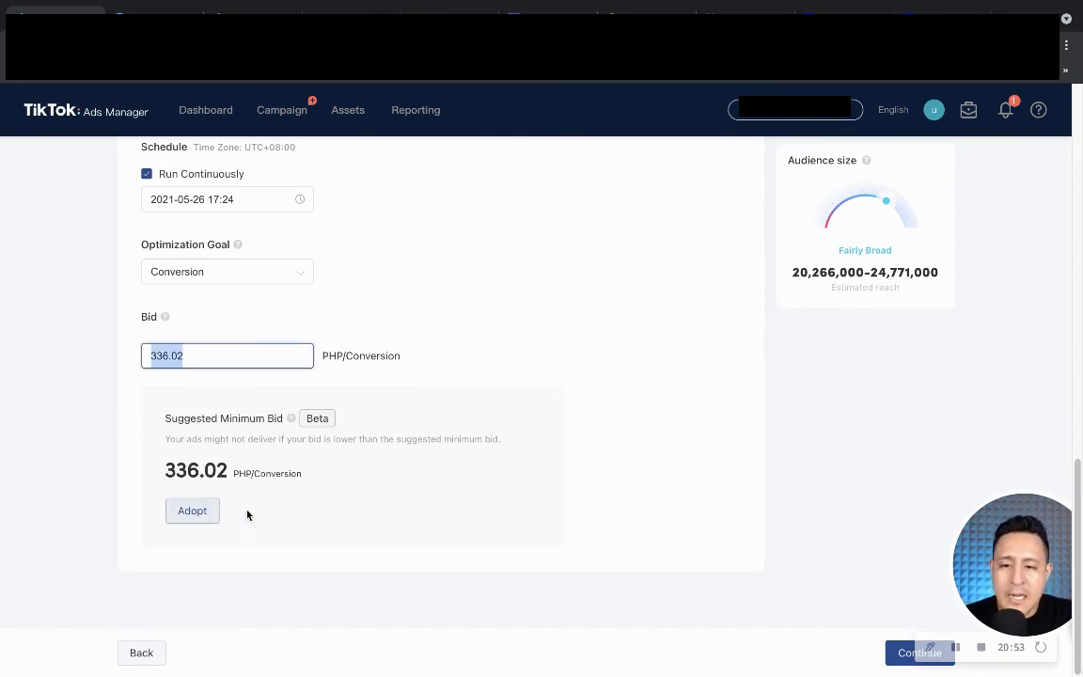
scroll(352, 454, up, 10)
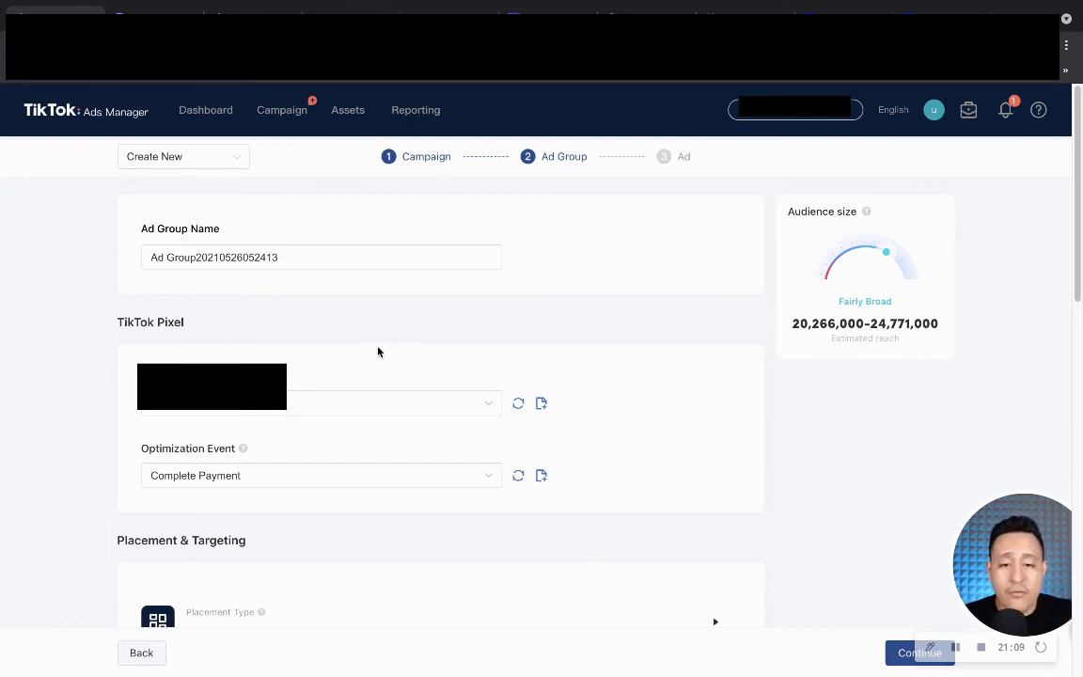
scroll(378, 352, down, 11)
Continue to the Ad step and select the empty Display Name field in Ad Details.
click(898, 649)
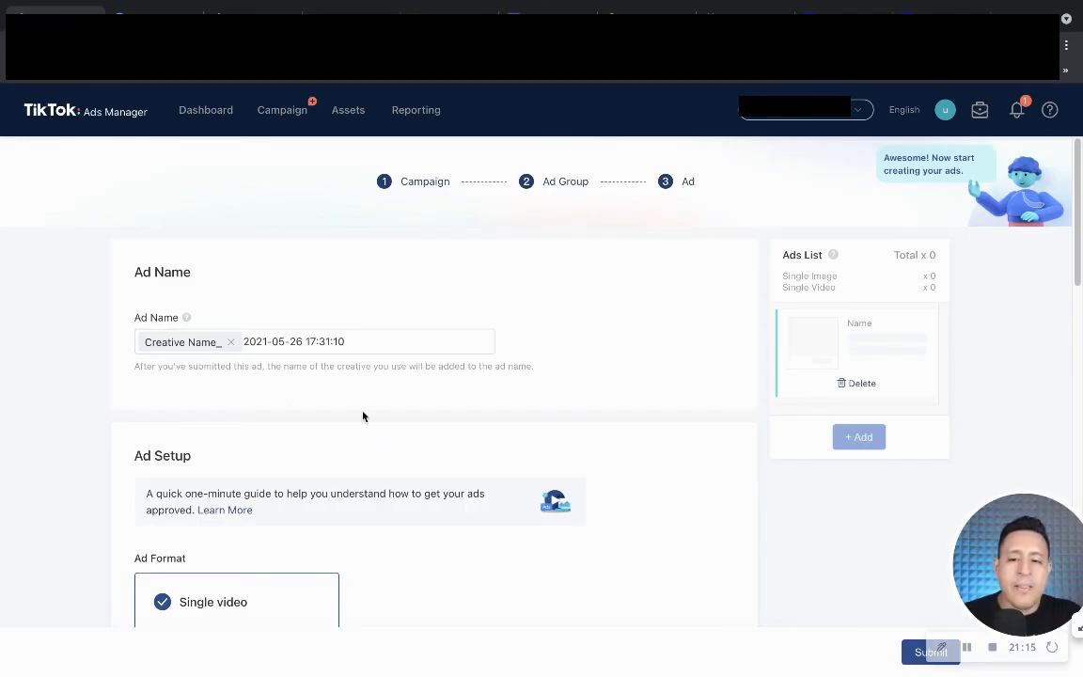
scroll(320, 367, down, 3)
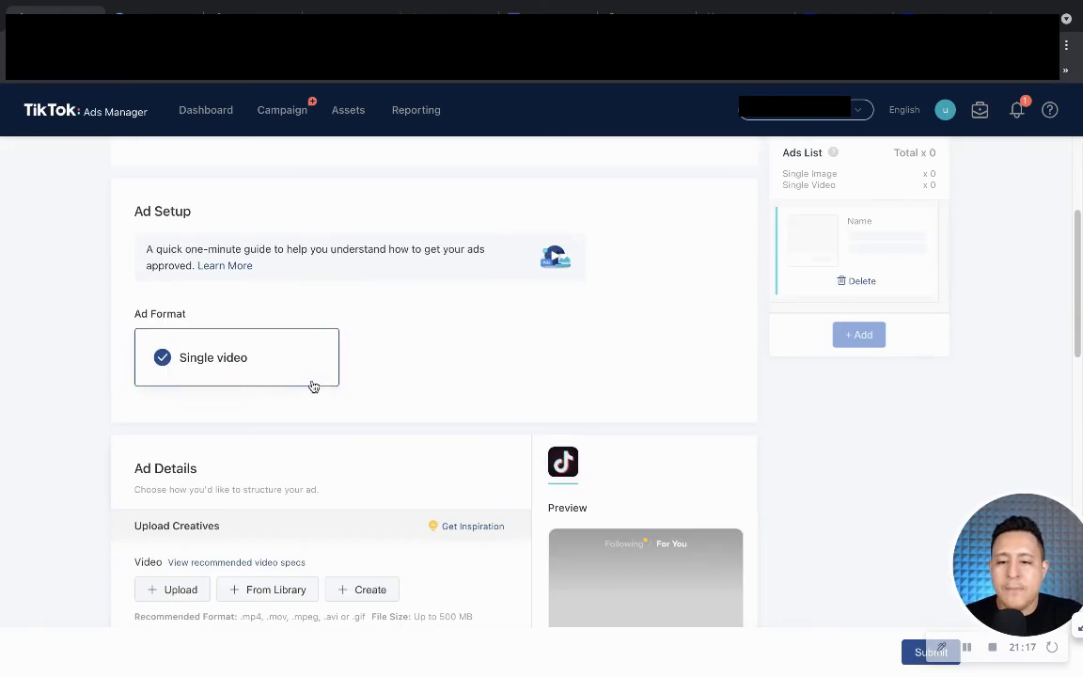
scroll(226, 367, down, 2)
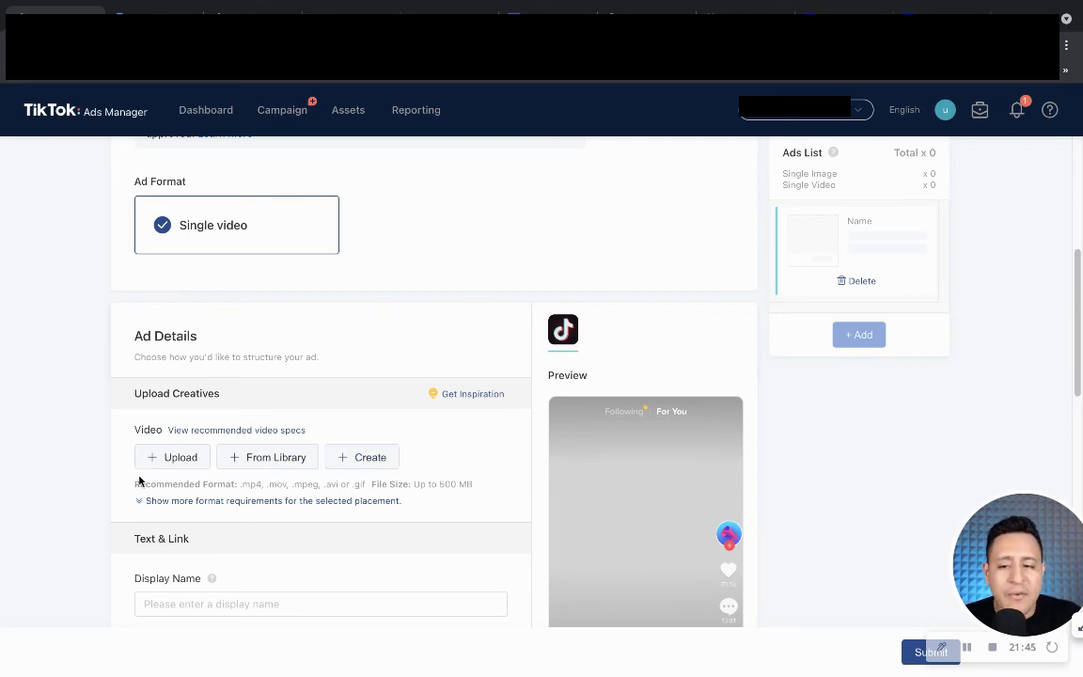
scroll(168, 462, down, 1)
scroll(171, 462, down, 3)
click(174, 467)
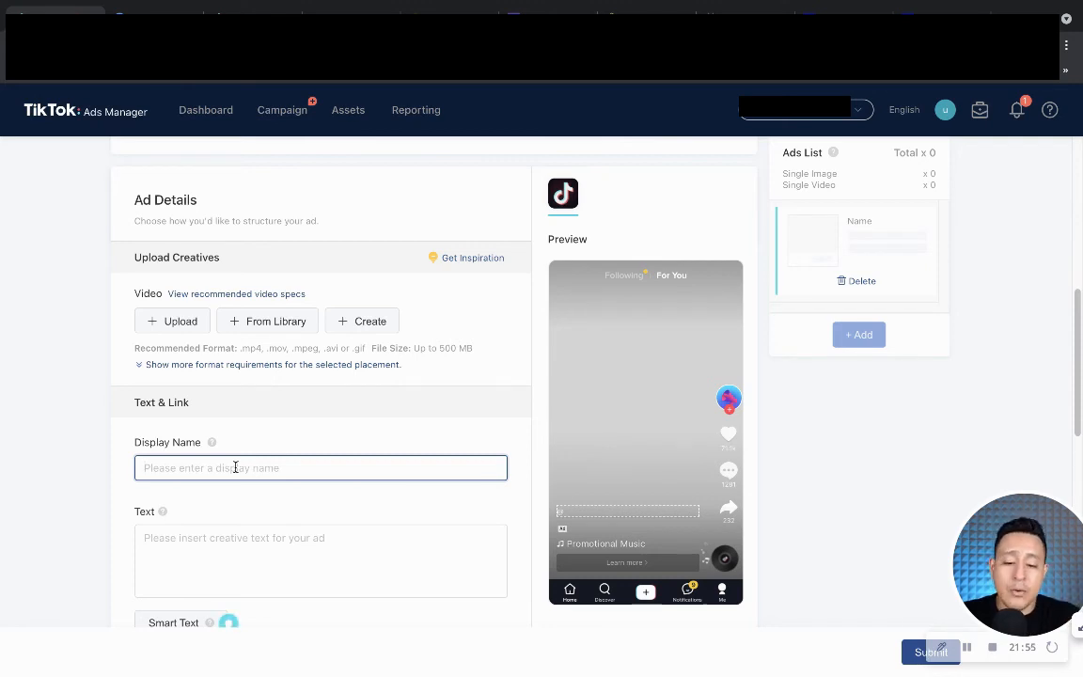
Set the ad's display name to 'Inspire Testing'.
text(Inspire Testing)
Write three lines of placeholder ad text beginning with 'Testing fjsdkfjklsdjfk'.
click(192, 574)
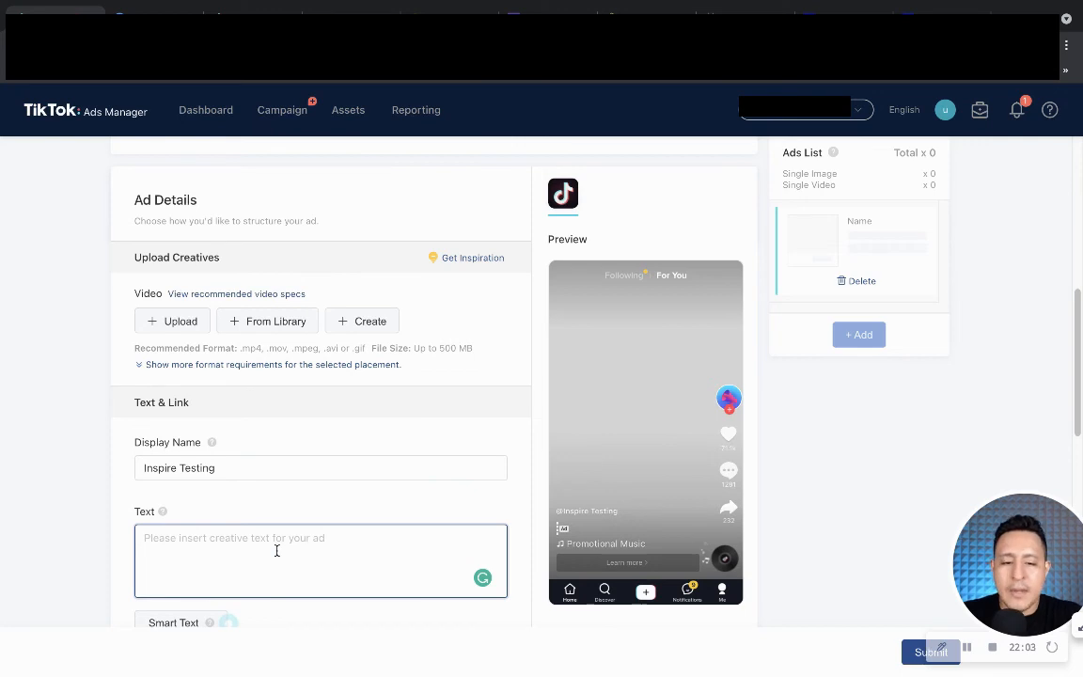
text(tesin)
key(BackSpace)
key(BackSpace)
key(BackSpace)
key(BackSpace)
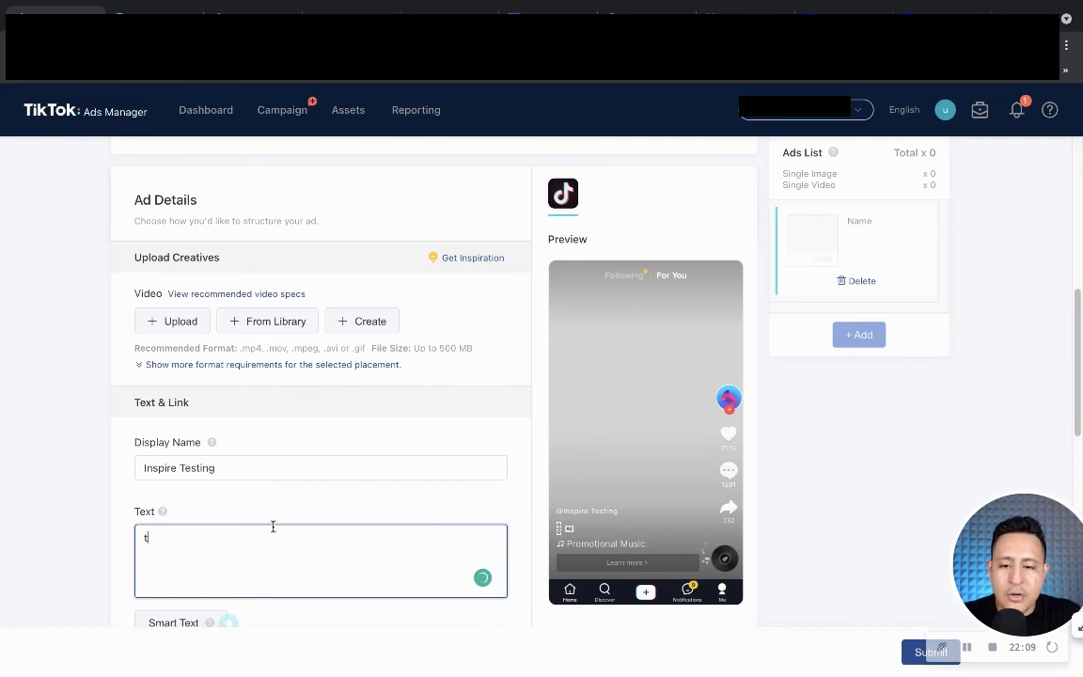
key(BackSpace)
text(J)
key(BackSpace)
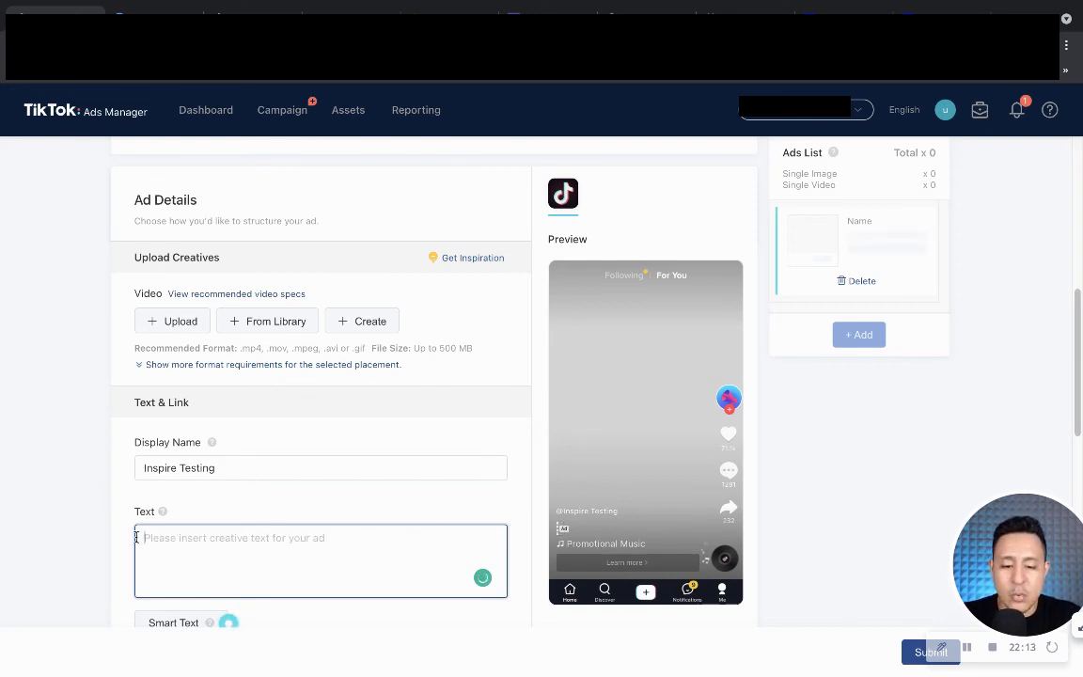
text(Testing f)
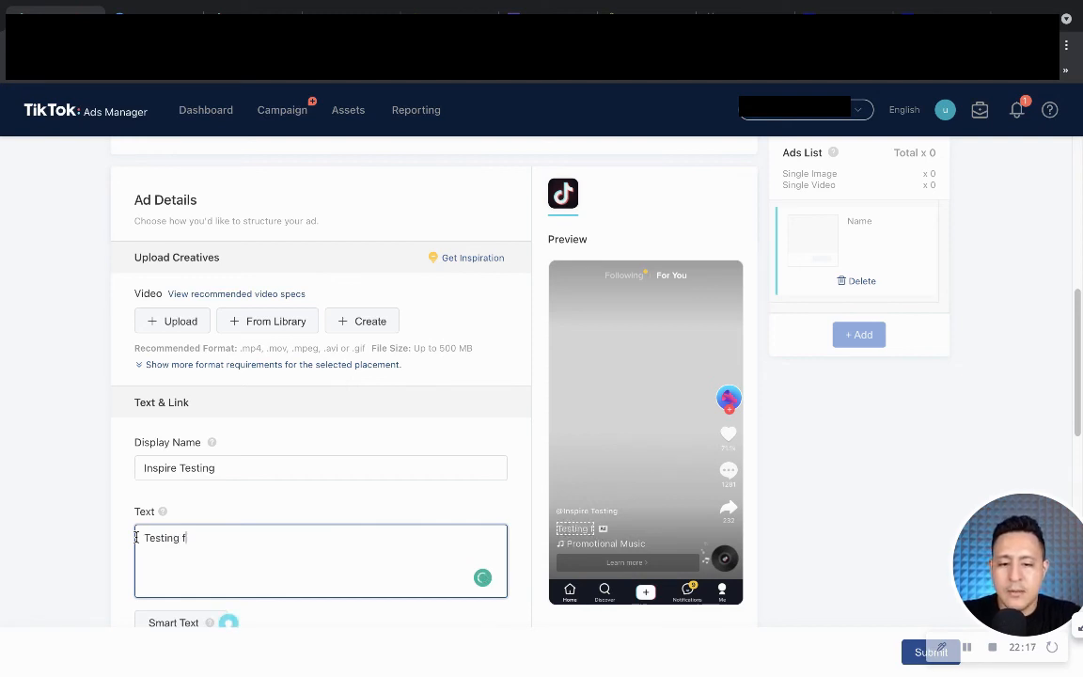
text(jsdkfjklsdjfk)
key(Return)
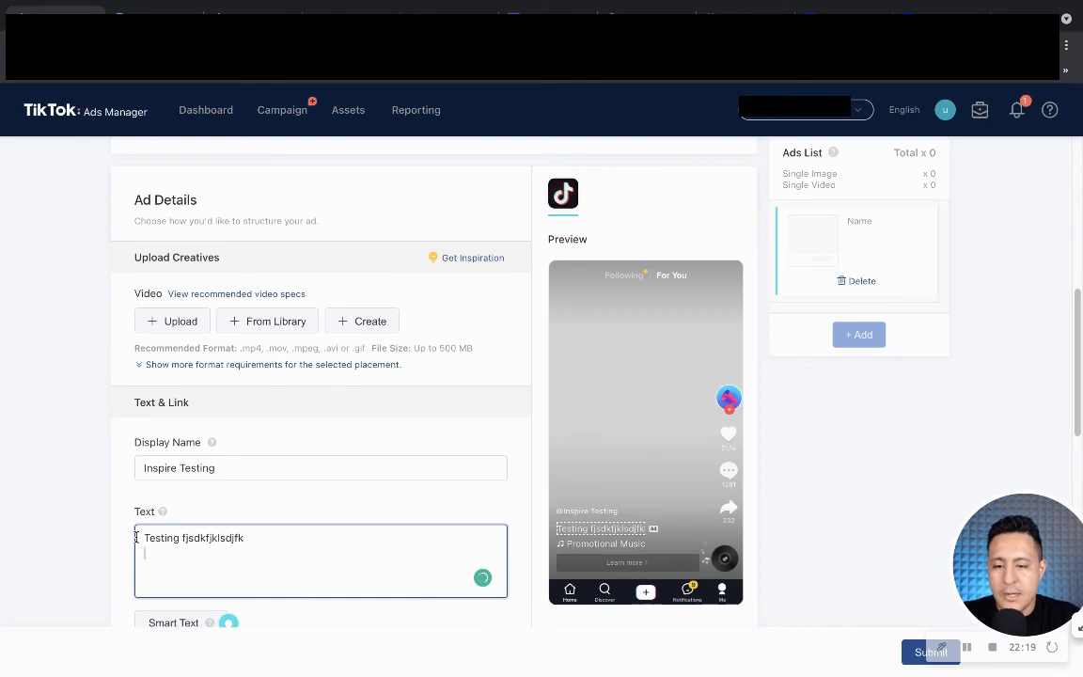
text(sjkdfksjdkfljdfklsjdkfjskldjflksdjfjsd)
key(Return)
text(sdfsdsdf)
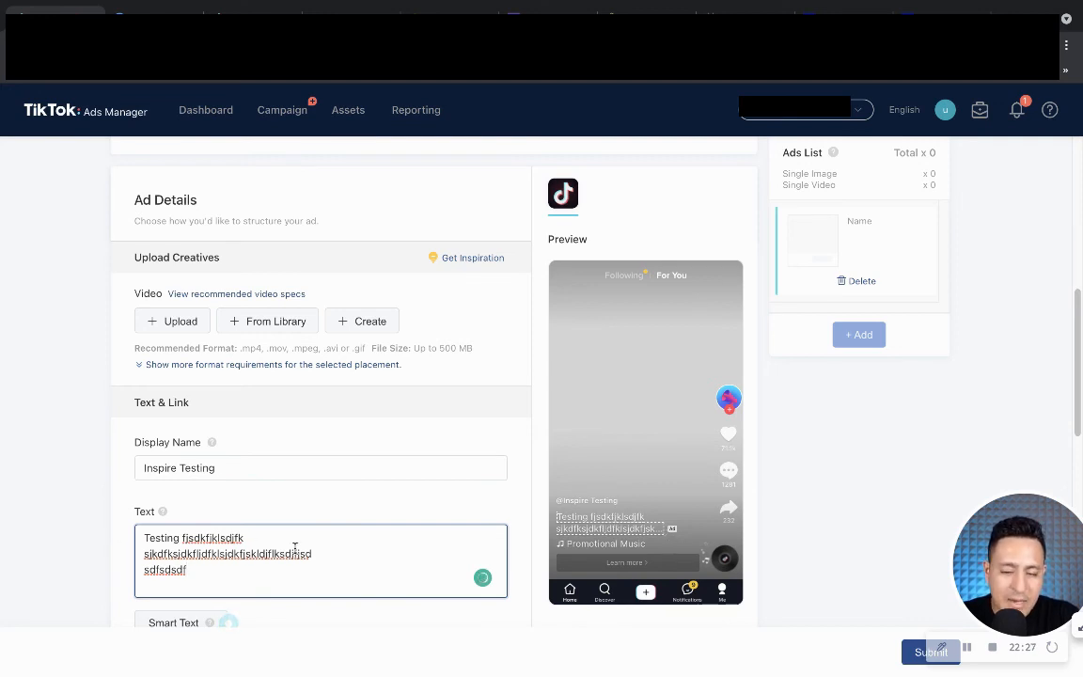
drag(344, 551, 105, 533)
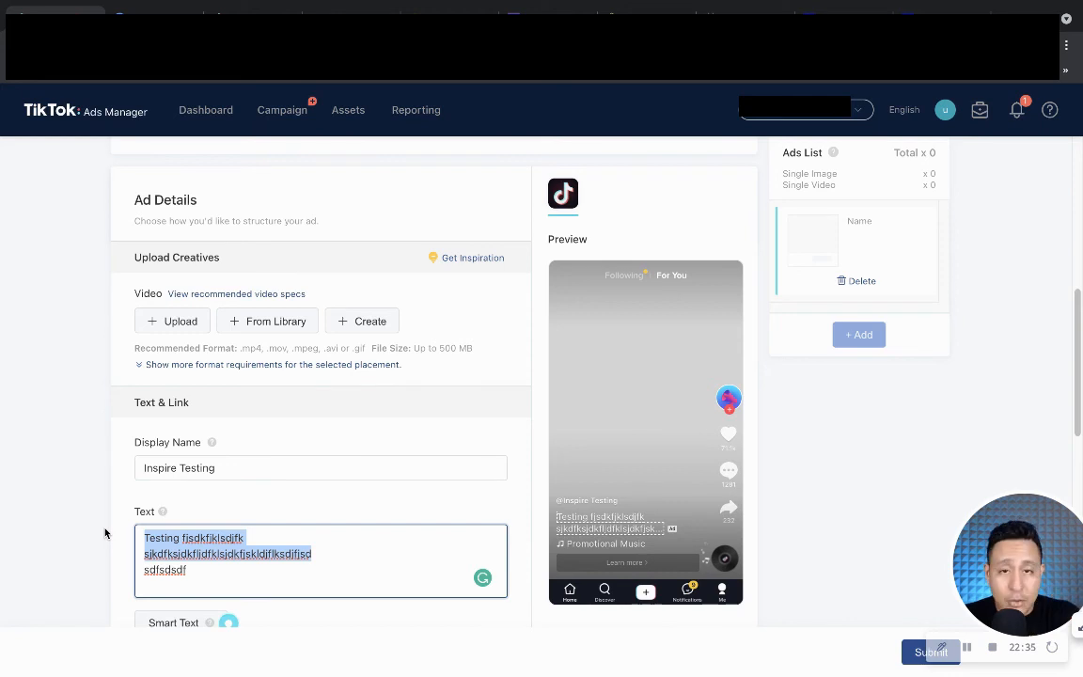
scroll(282, 376, down, 2)
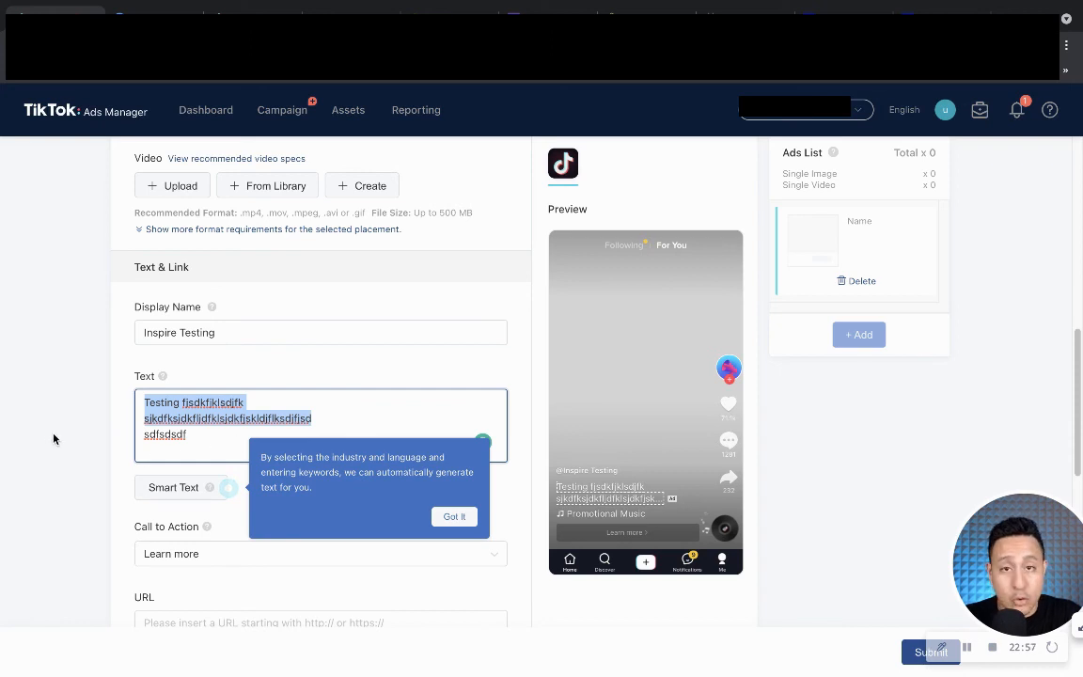
Choose Shop now as the ad's call to action.
click(80, 458)
scroll(327, 440, down, 2)
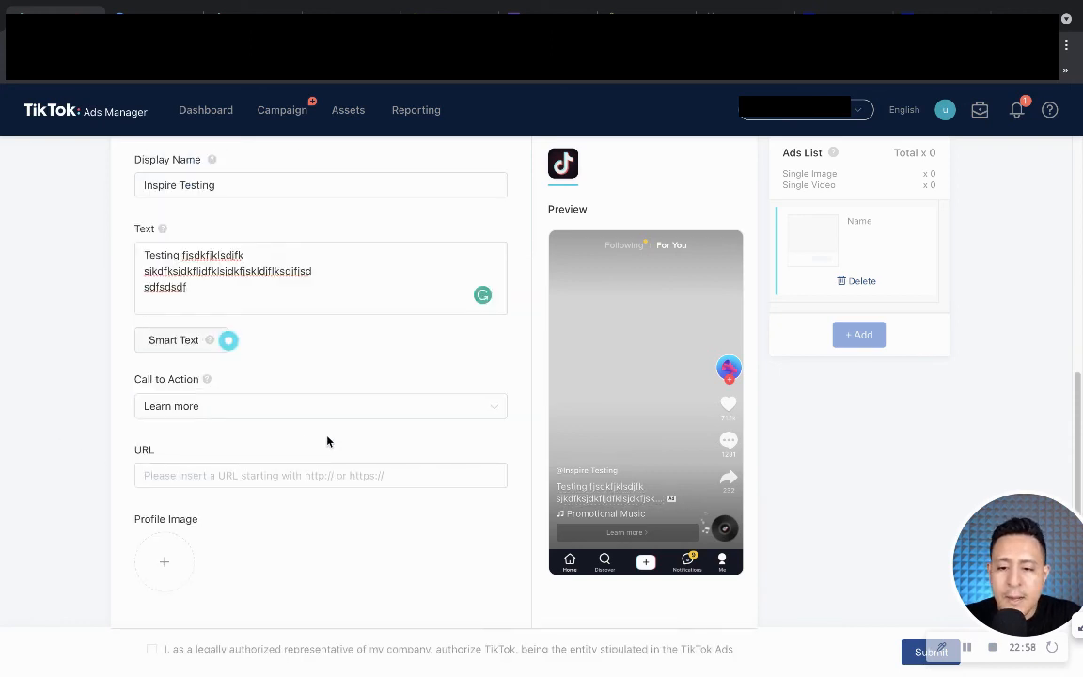
click(200, 408)
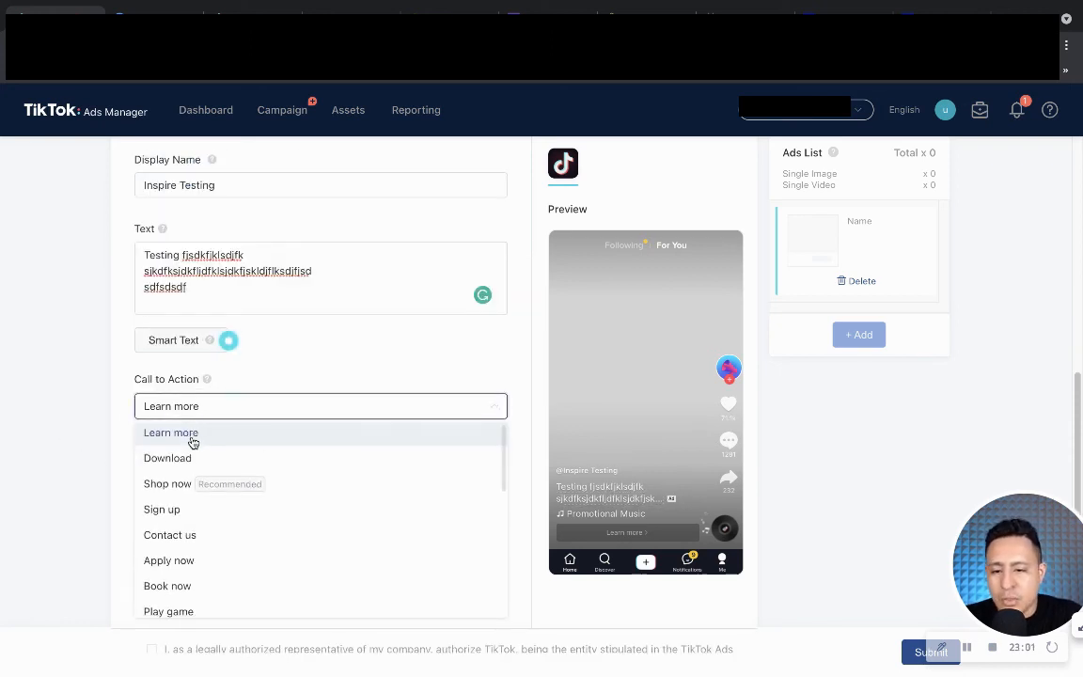
scroll(212, 470, down, 1)
scroll(163, 552, down, 2)
scroll(162, 552, down, 3)
scroll(158, 527, up, 5)
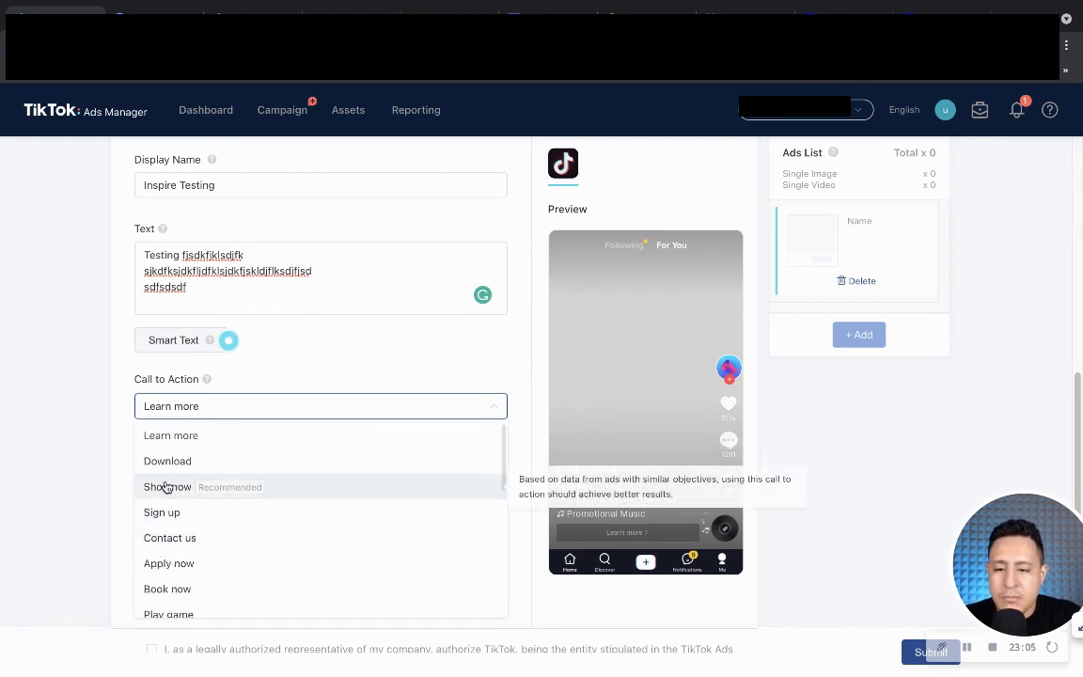
click(155, 485)
Bring up the suggested landing page URLs in the URL field.
click(213, 471)
click(77, 436)
click(226, 476)
click(226, 475)
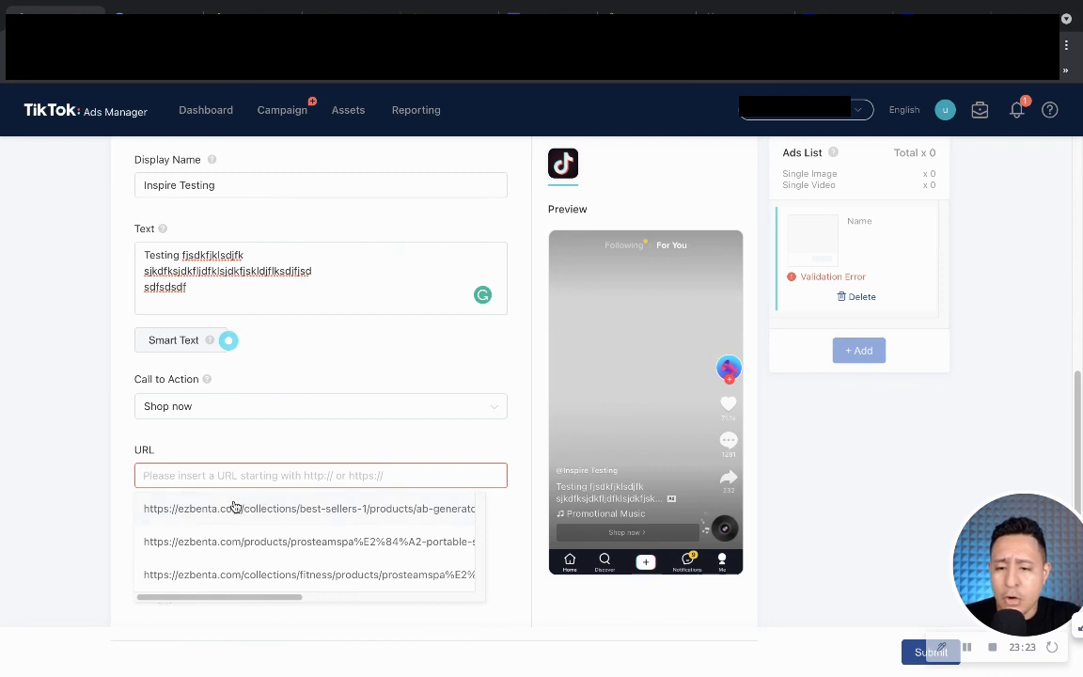
Dismiss the URL suggestions and accept the authorization to use the company's ads.
click(107, 473)
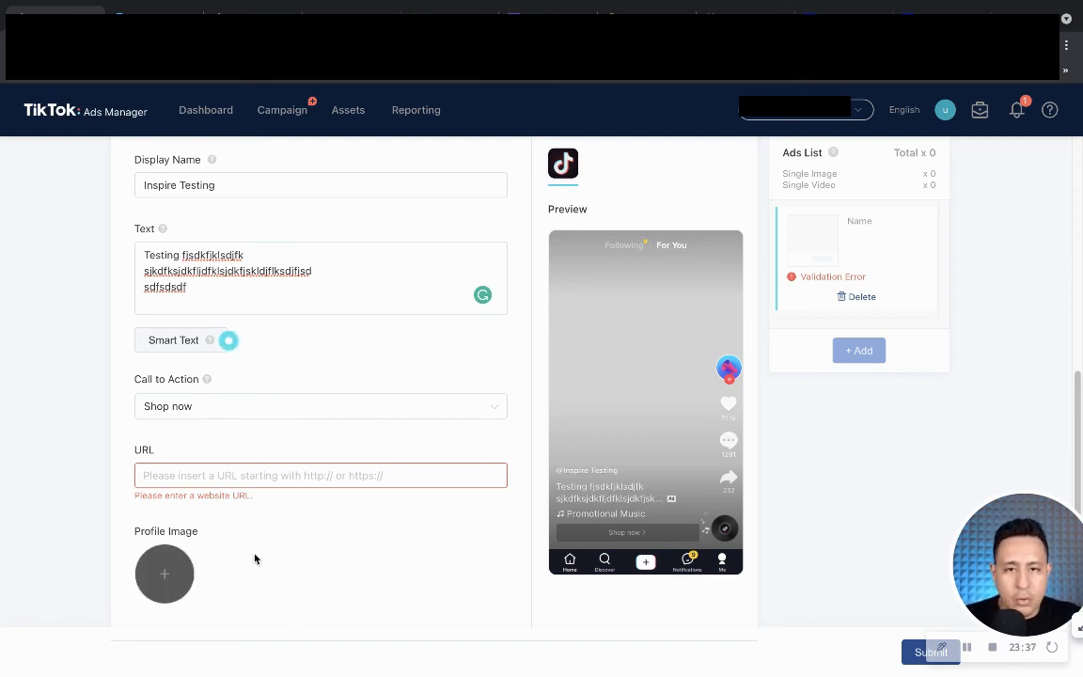
scroll(269, 475, up, 3)
scroll(272, 482, down, 5)
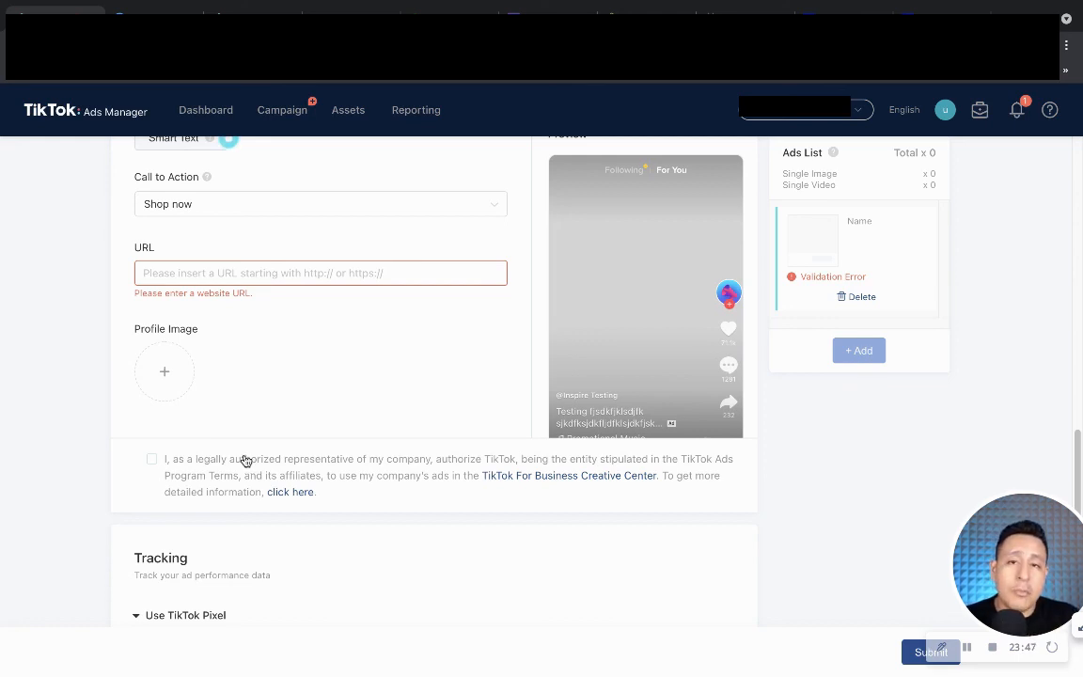
click(153, 460)
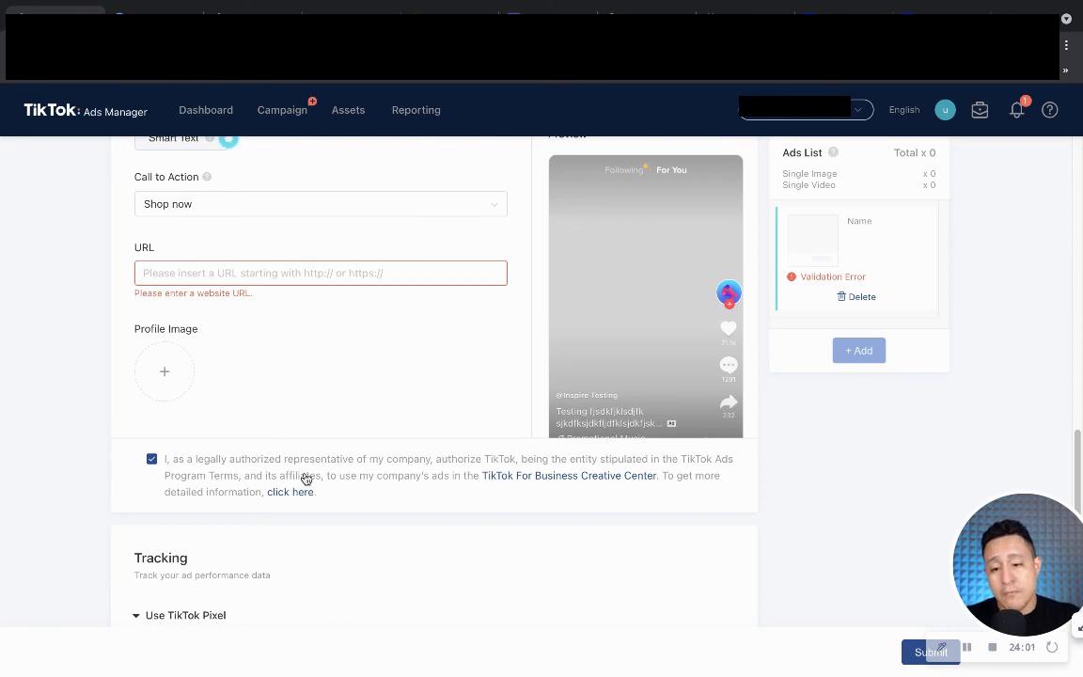
scroll(305, 480, down, 3)
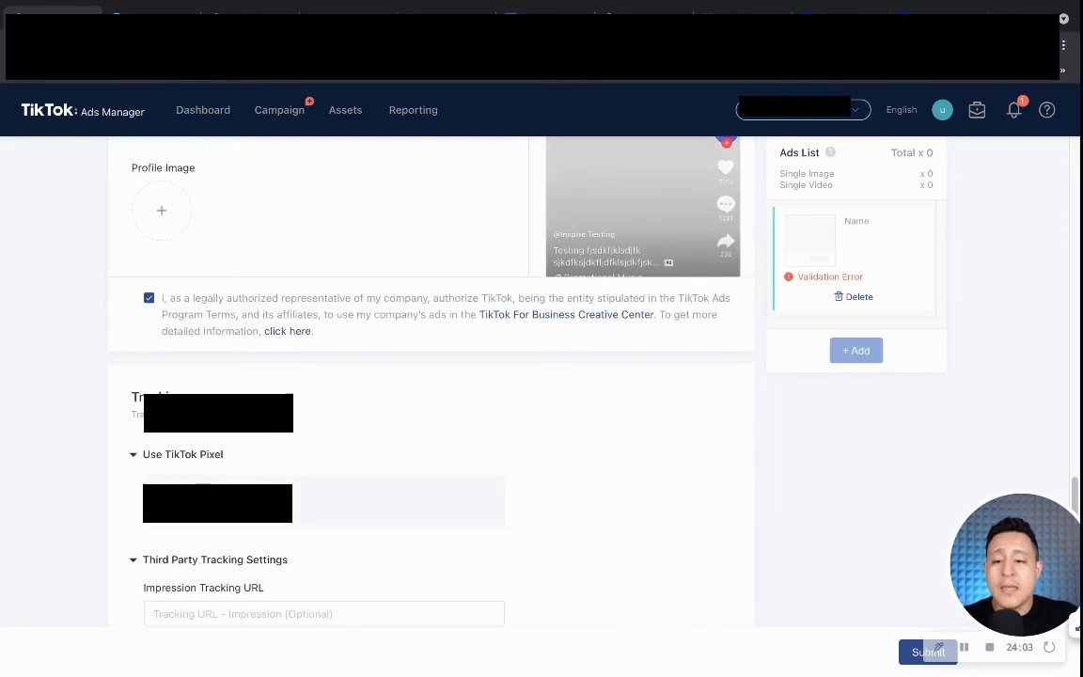
scroll(206, 467, down, 2)
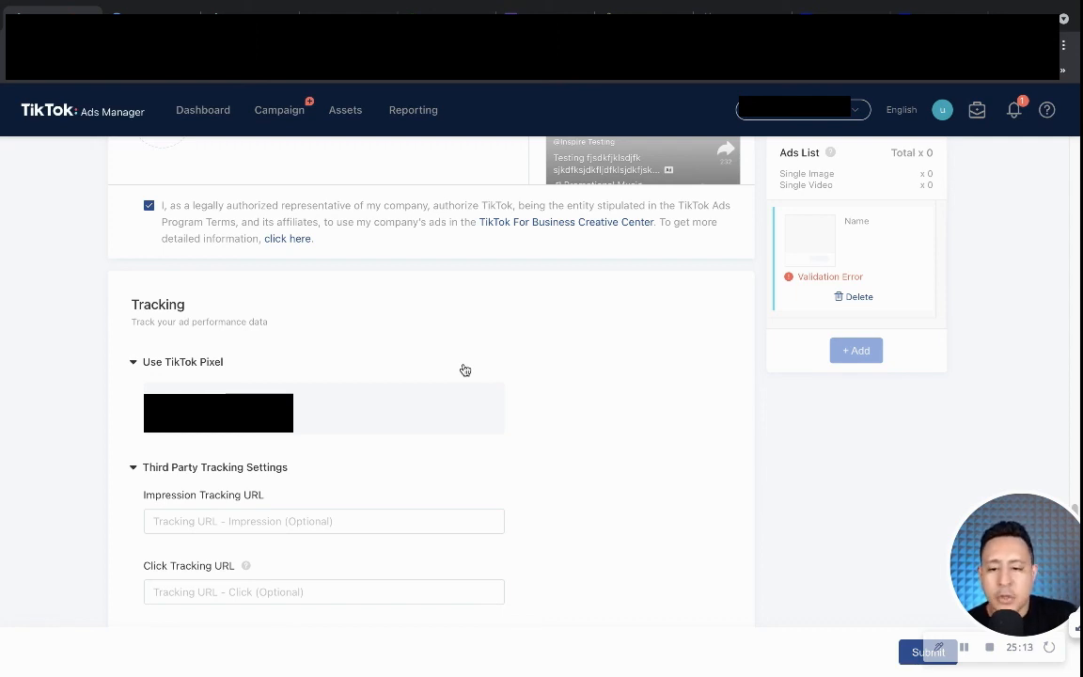
scroll(465, 370, up, 10)
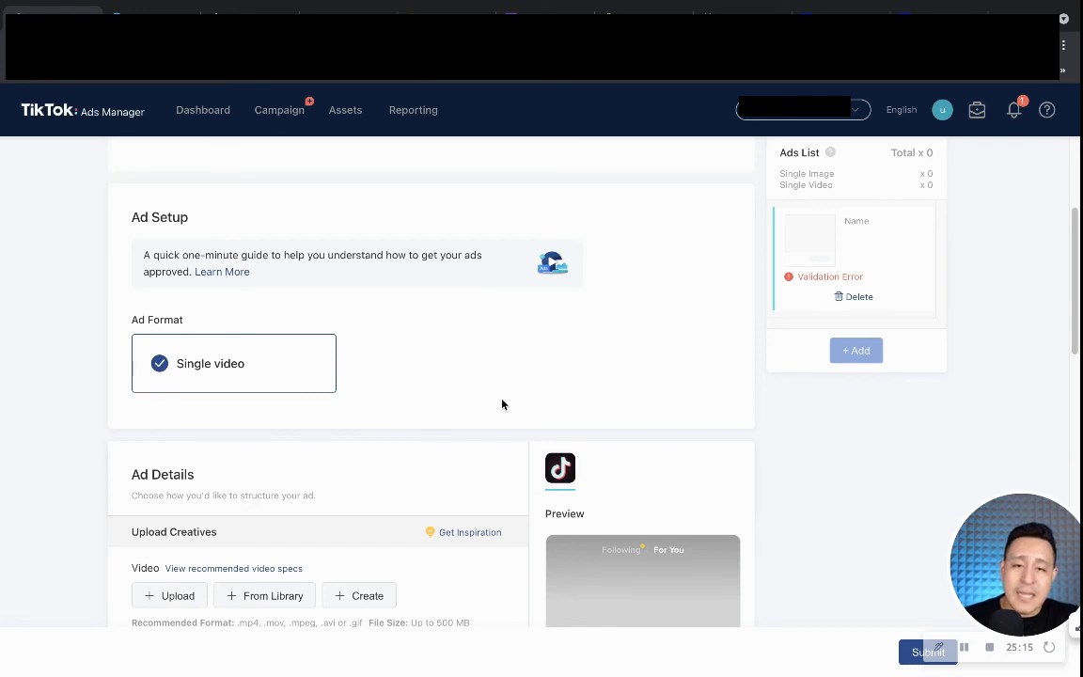